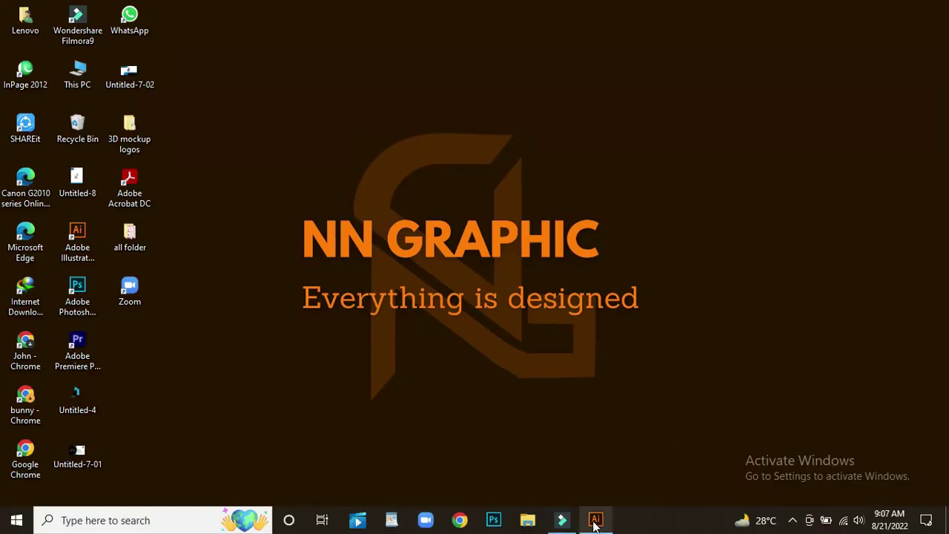
Step: Create a new Untitled-2 document with two 3.5 × 2 in artboards, shown at 100%
left_click(595, 519)
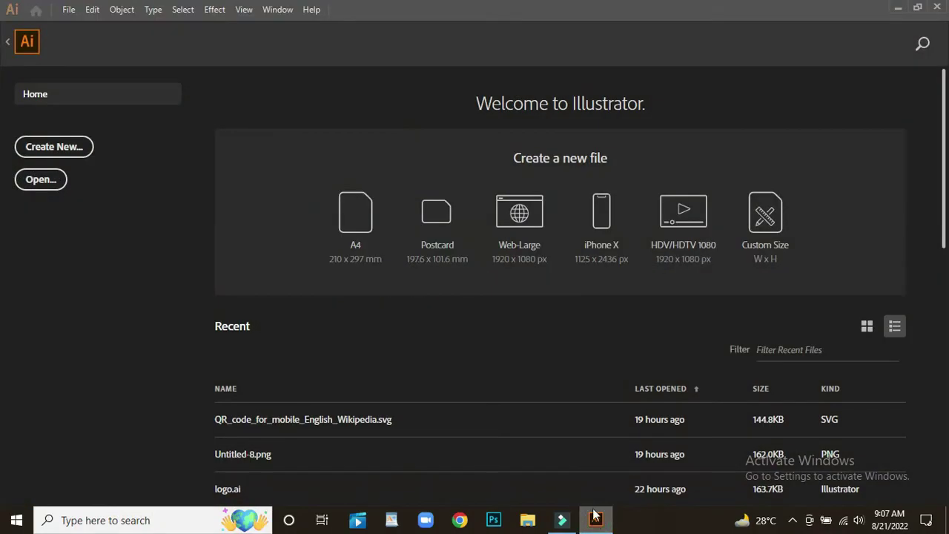
left_click(77, 151)
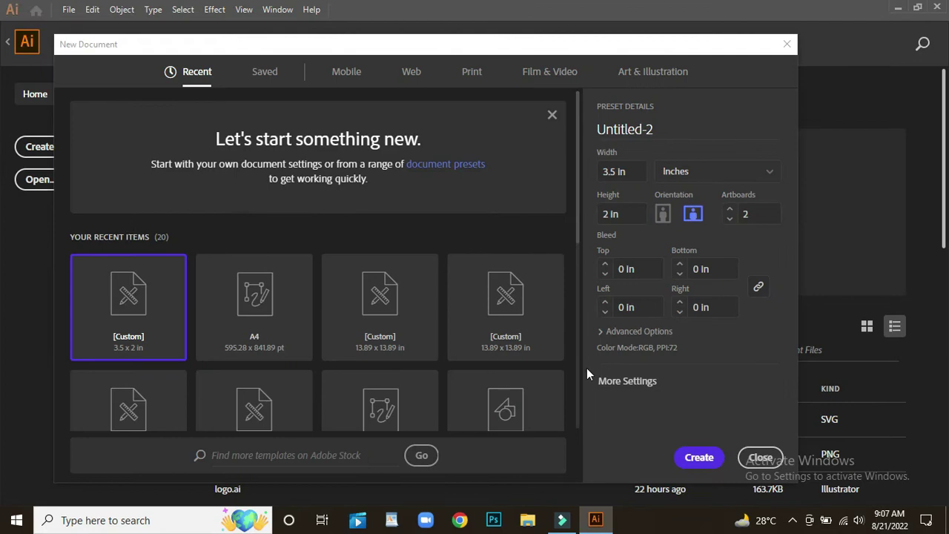
left_click(690, 459)
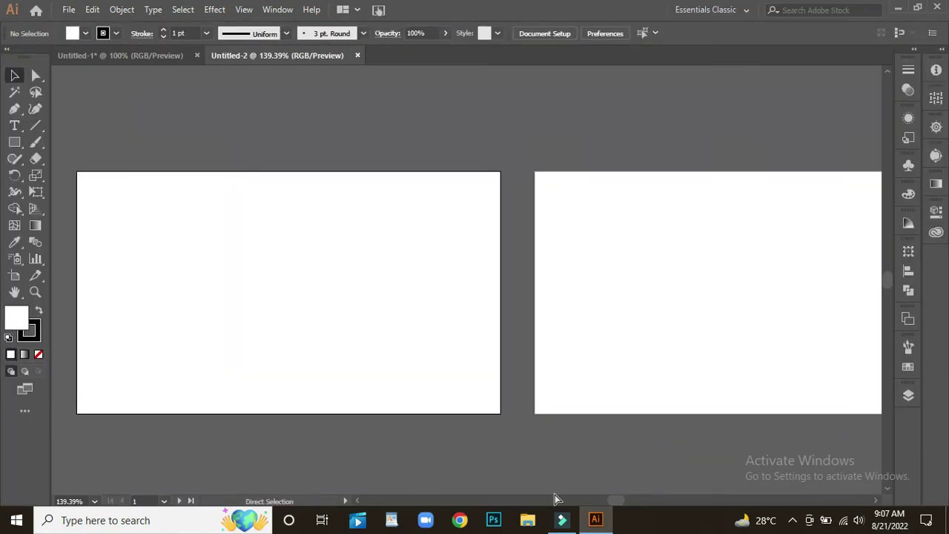
key("ctrl+1")
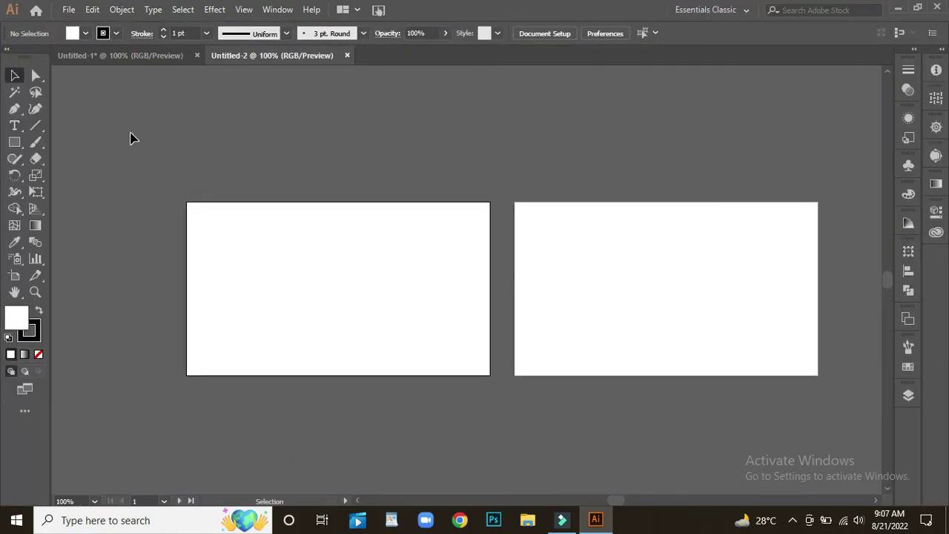
Step: Draw a white, strokeless rectangle covering the whole first artboard
left_click(18, 143)
left_click_drag(186, 201, 489, 376)
left_click(38, 354)
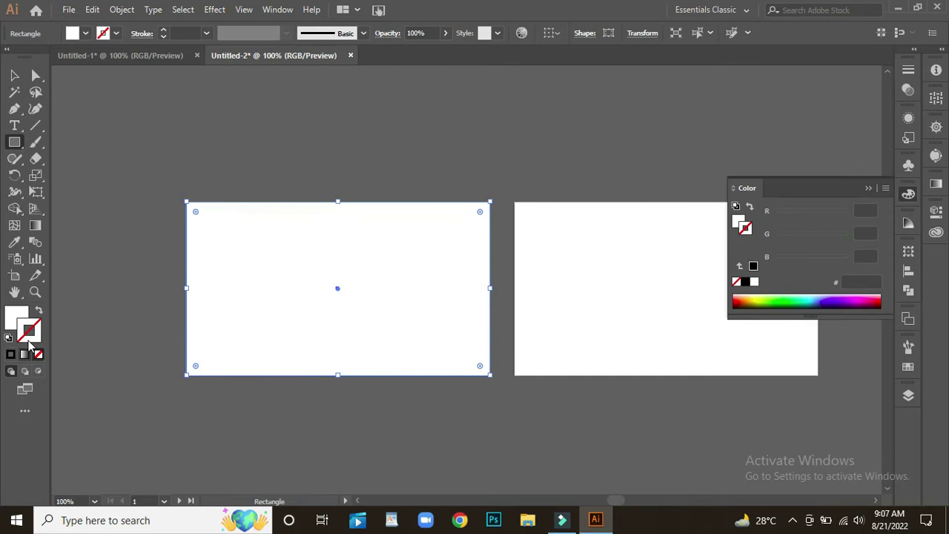
Step: Drag a copy of the white rectangle onto the second artboard
left_click(14, 75)
left_click(868, 188)
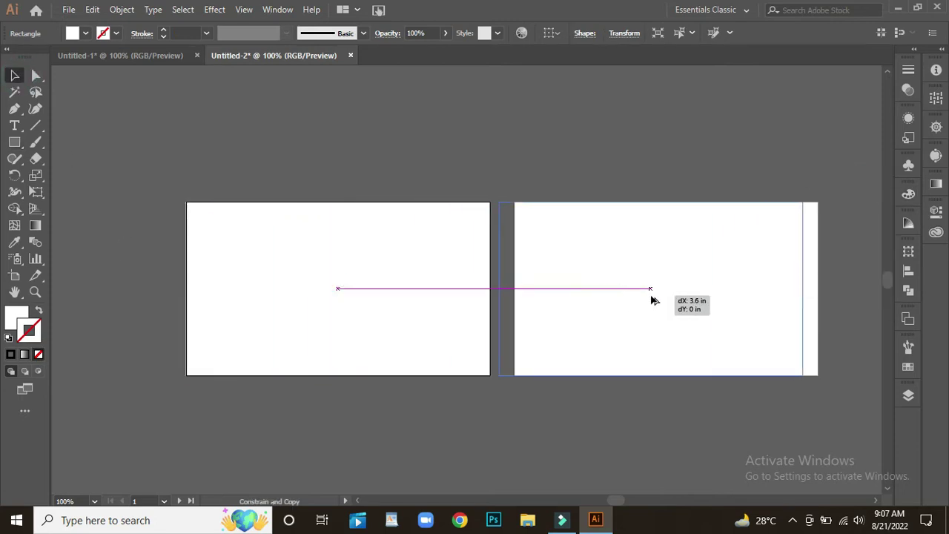
left_click_drag(351, 296, 681, 295)
left_click(147, 188)
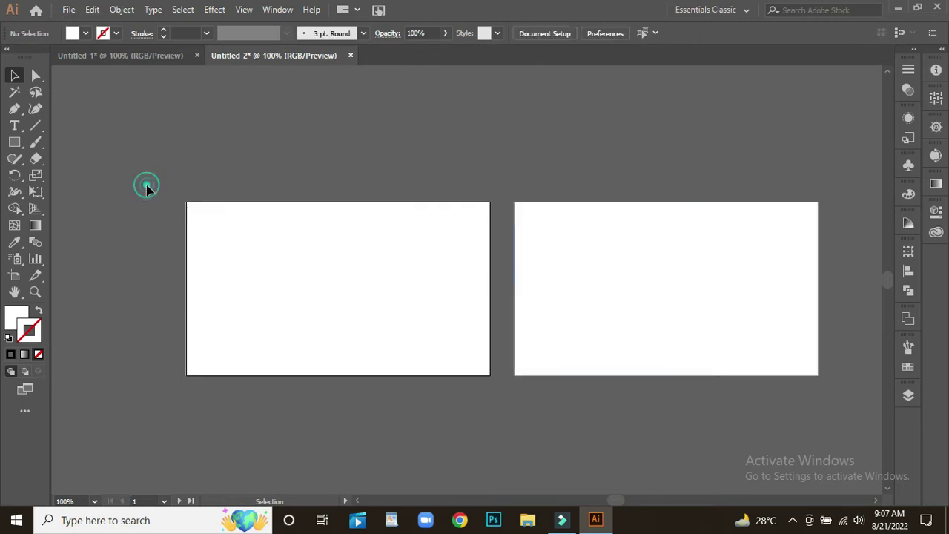
left_click(189, 215)
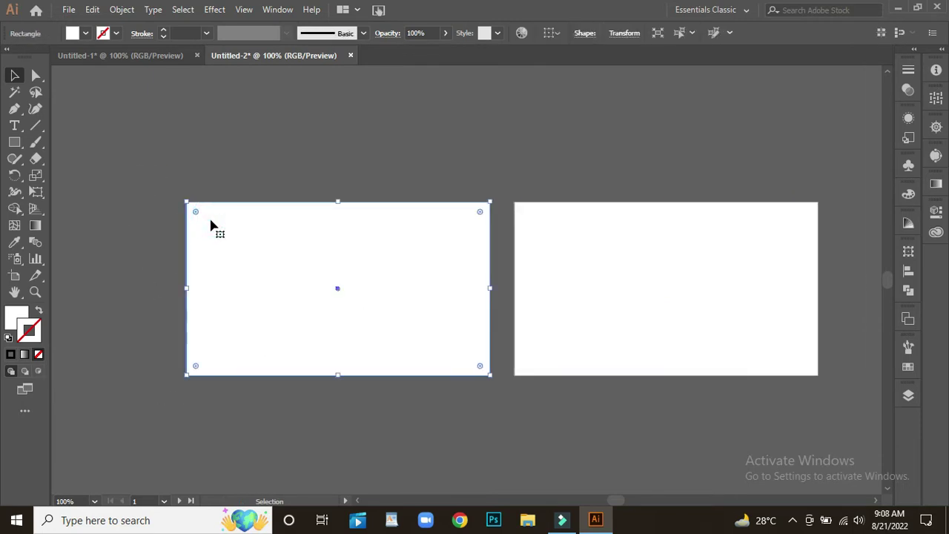
key("ctrl+equal")
Step: Draw a tall rectangle on the first artboard's left side, nudged slightly past the edge
left_click(15, 143)
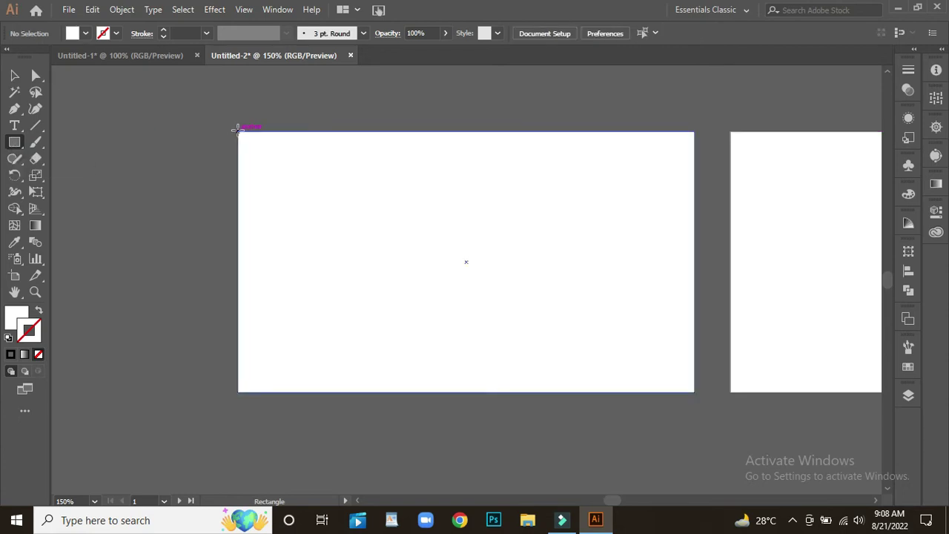
left_click_drag(237, 132, 406, 393)
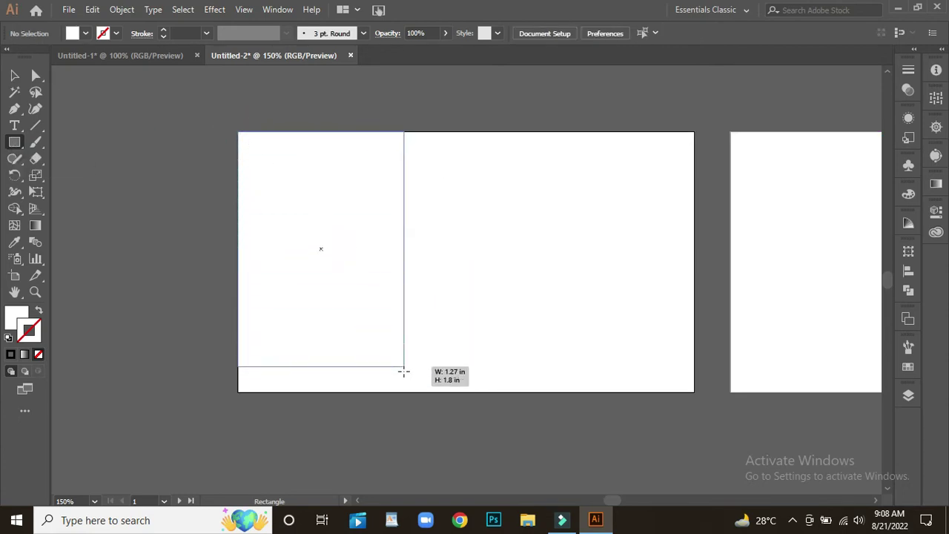
left_click_drag(406, 393, 451, 393)
left_click(15, 76)
left_click_drag(345, 272, 325, 272)
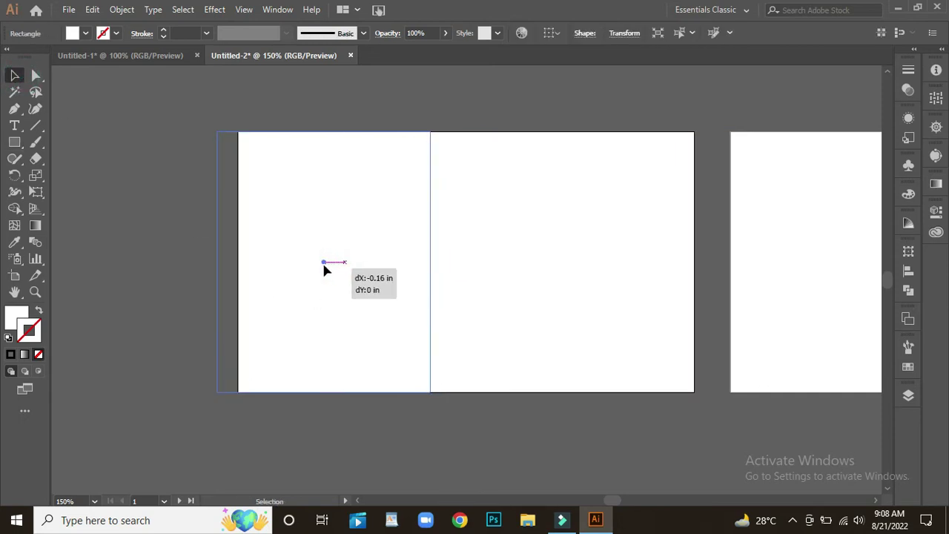
Step: Round the rectangle's right corners to 1 in and fill it black
left_click(35, 75)
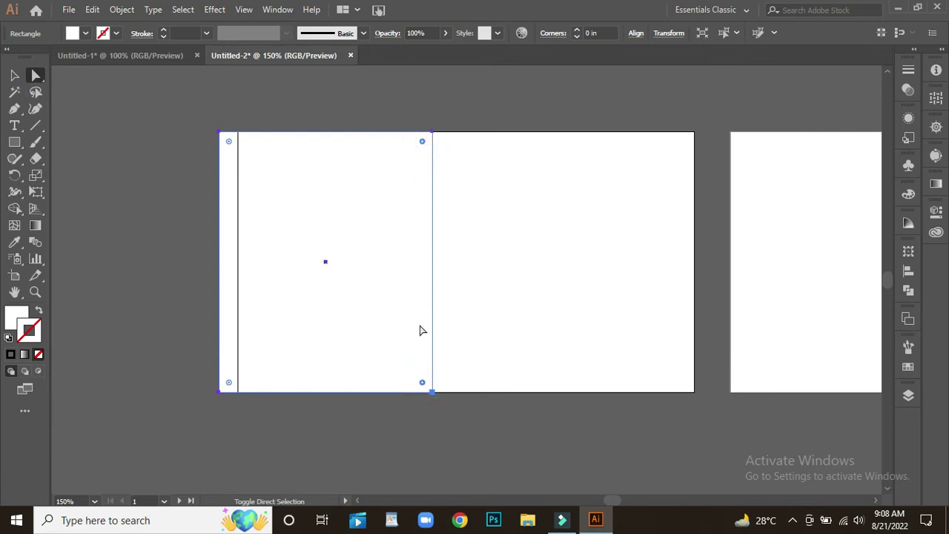
mouse_move(422, 141)
left_mouse_down()
mouse_move(282, 178)
mouse_move(168, 232)
left_mouse_up()
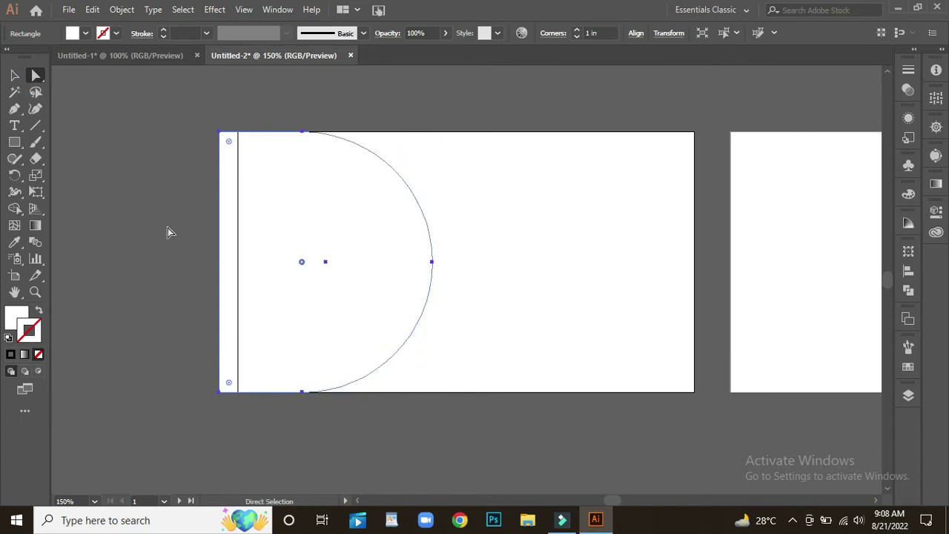
left_click(85, 33)
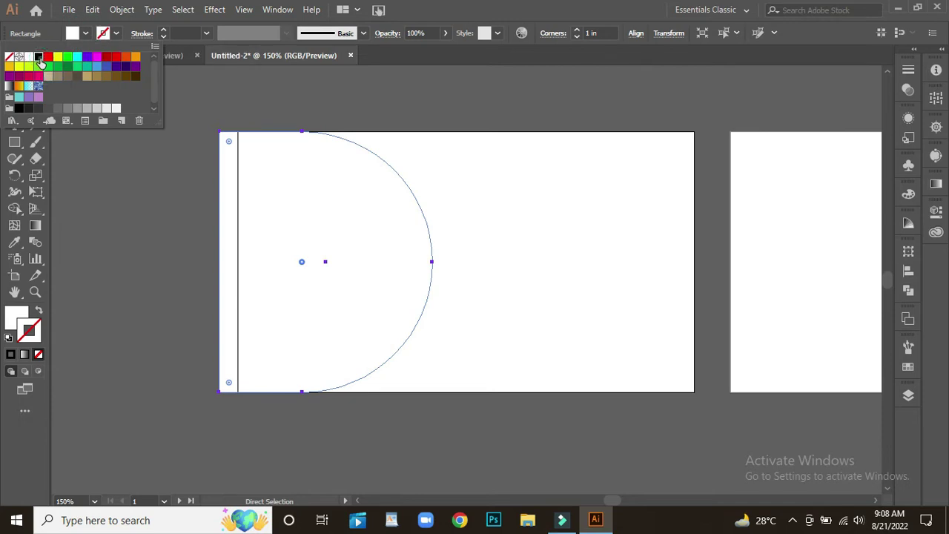
left_click(37, 60)
left_click(101, 205)
left_click(14, 74)
left_click(131, 183)
left_click(14, 108)
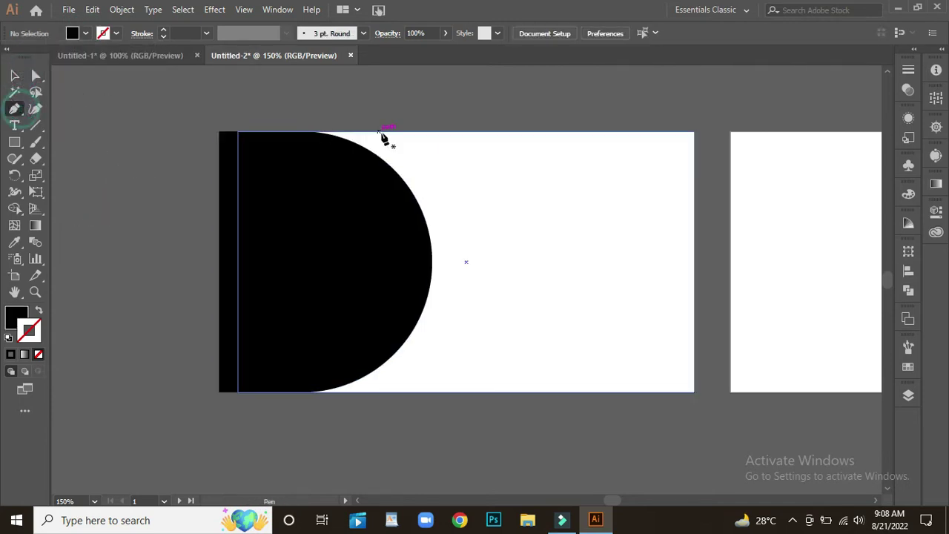
Step: Draw a closed Pen path with a curved right edge around the black half-circle
left_click(309, 134)
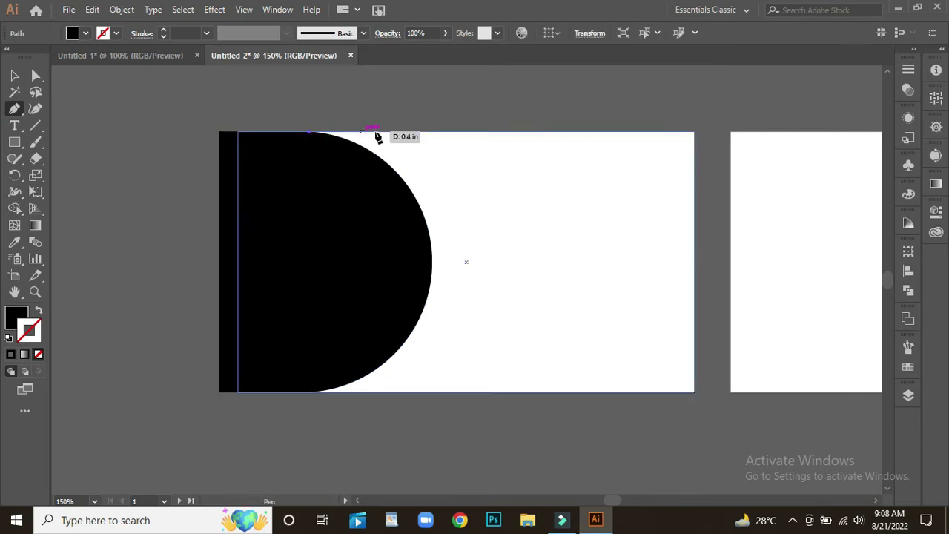
left_click(451, 134)
left_click_drag(452, 392, 535, 489)
left_click(450, 392)
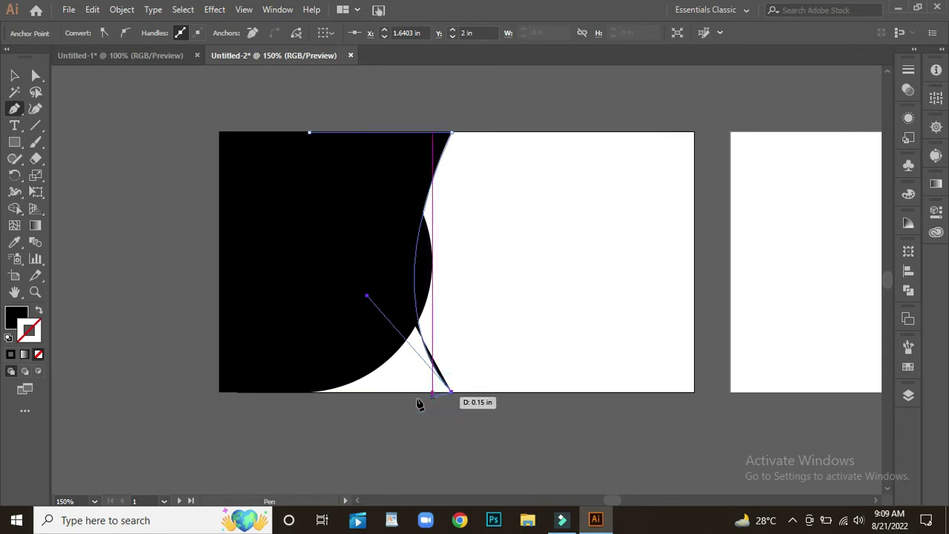
left_click(303, 392)
left_click(303, 134)
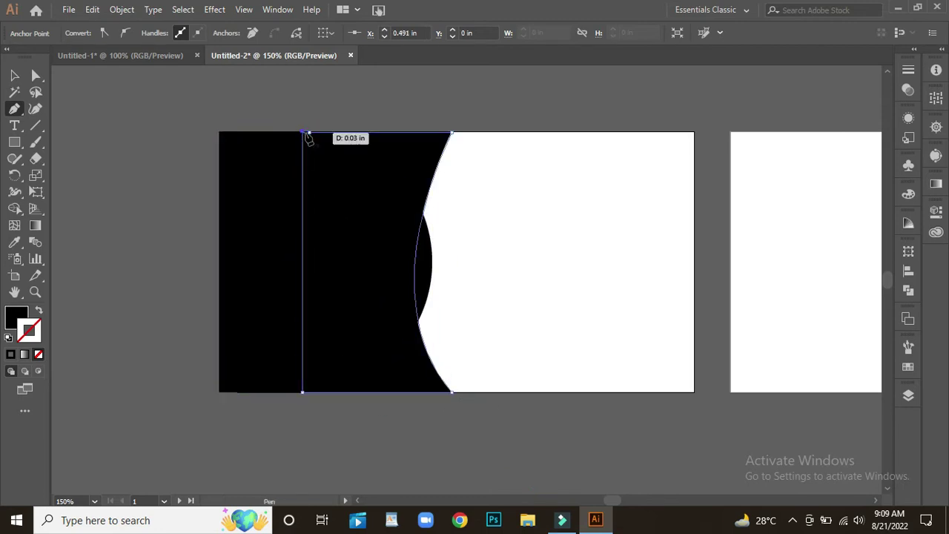
Step: Arrange the black half-circle in front of the new path
left_click(15, 75)
left_click(117, 106)
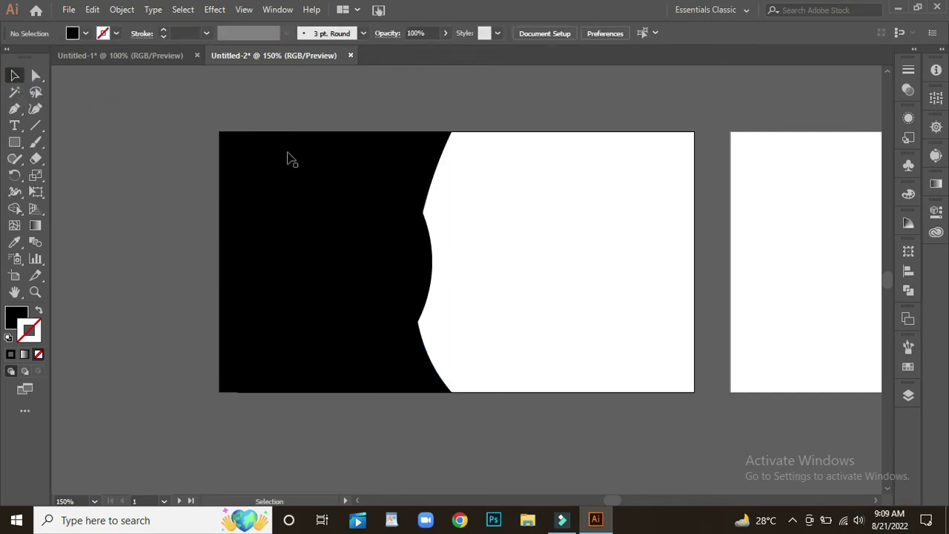
right_click(430, 271)
mouse_move(467, 435)
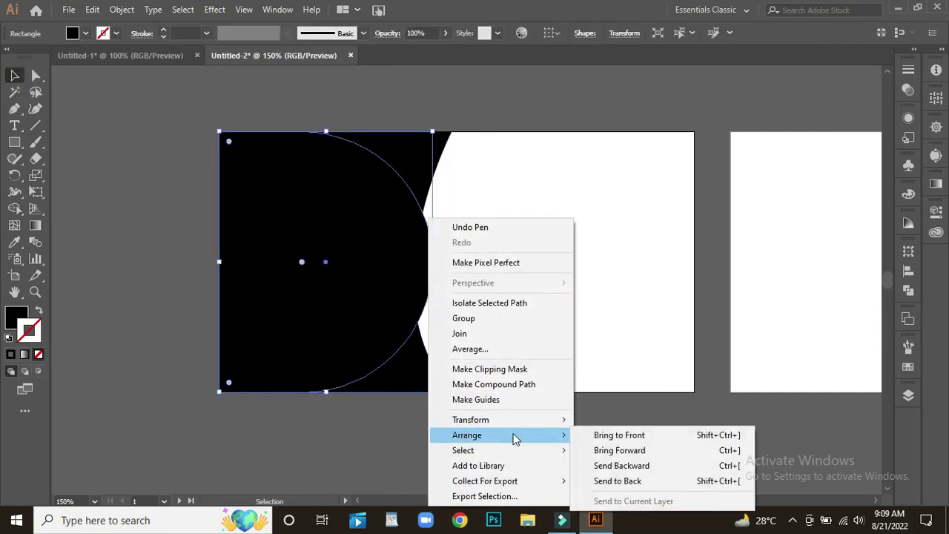
left_click(608, 435)
left_click(531, 479)
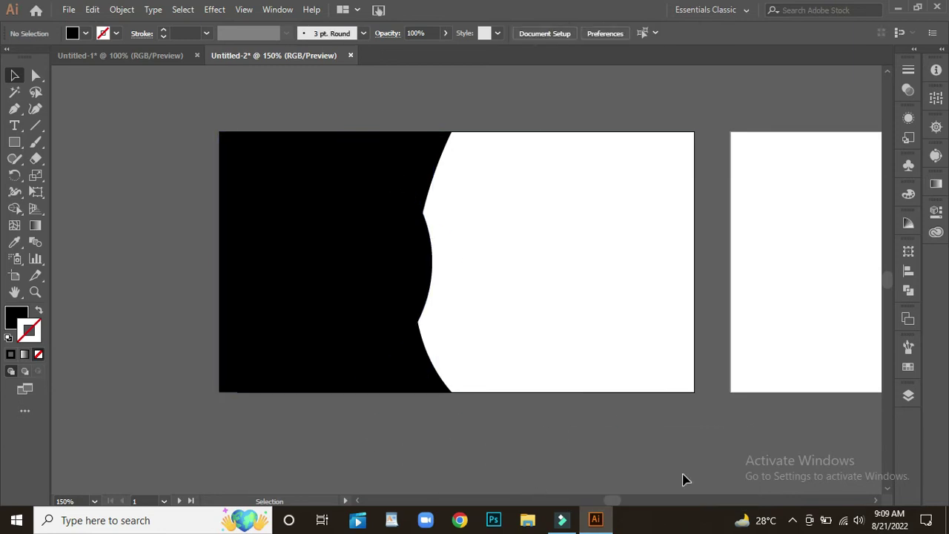
Step: Fill the curved back path with blue from Swatches and remove its stroke
left_click(418, 162)
left_click(909, 368)
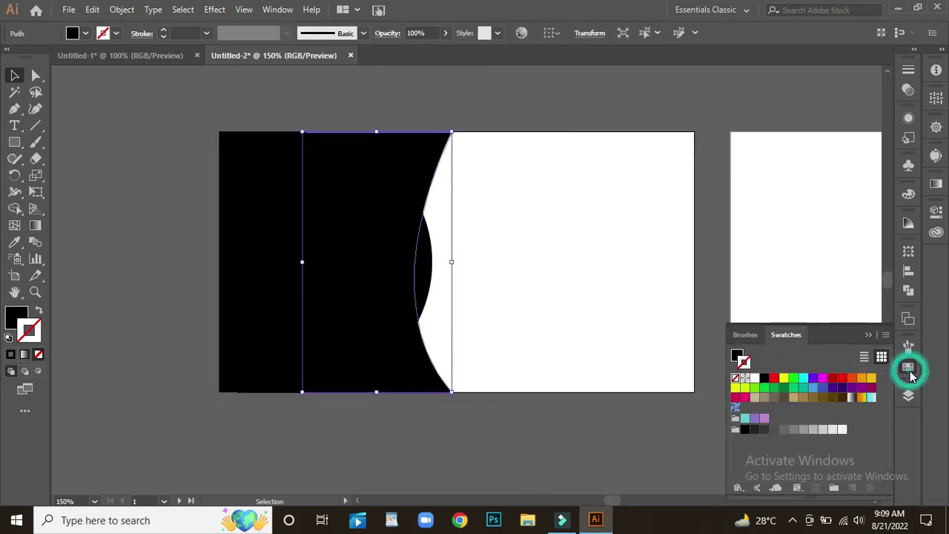
left_click(824, 387)
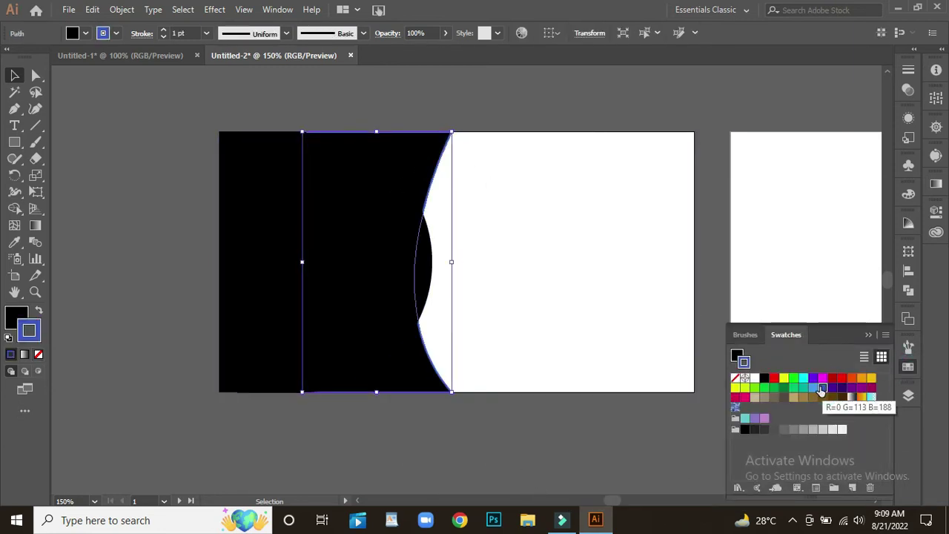
left_click(39, 312)
left_click(38, 355)
left_click(115, 363)
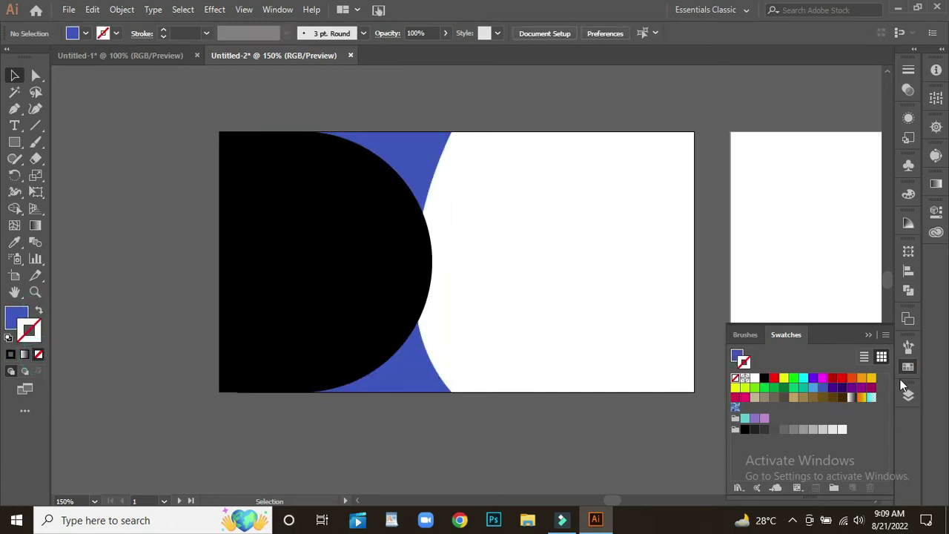
left_click(866, 337)
left_click_drag(672, 456, 319, 438)
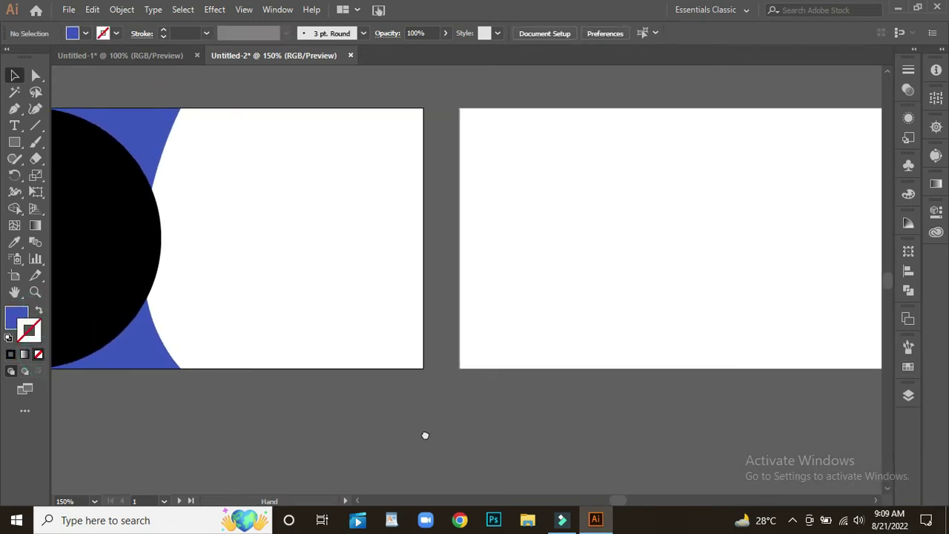
Step: Draw a bar across the second artboard's bottom and slant its left edge
left_click(10, 145)
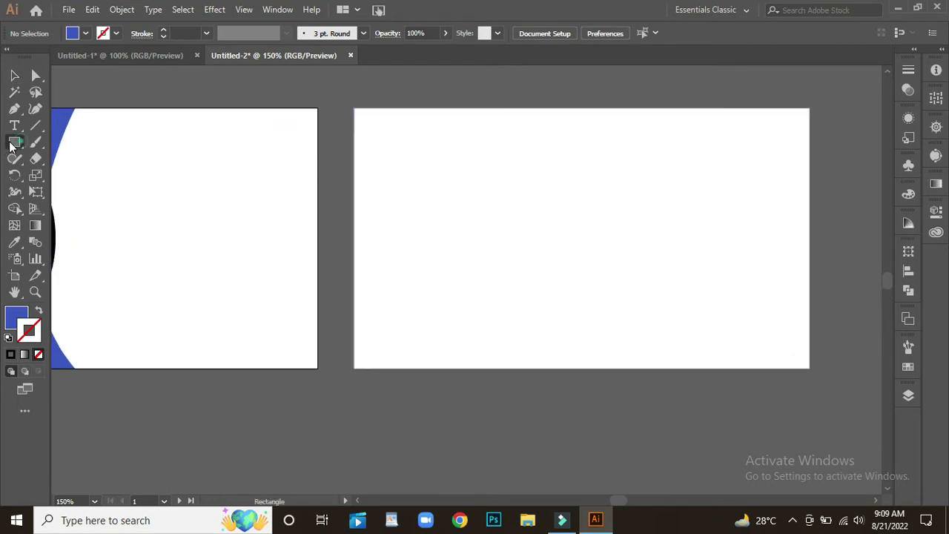
left_click_drag(355, 300, 810, 368)
left_click(14, 75)
left_click(524, 434)
left_click(34, 74)
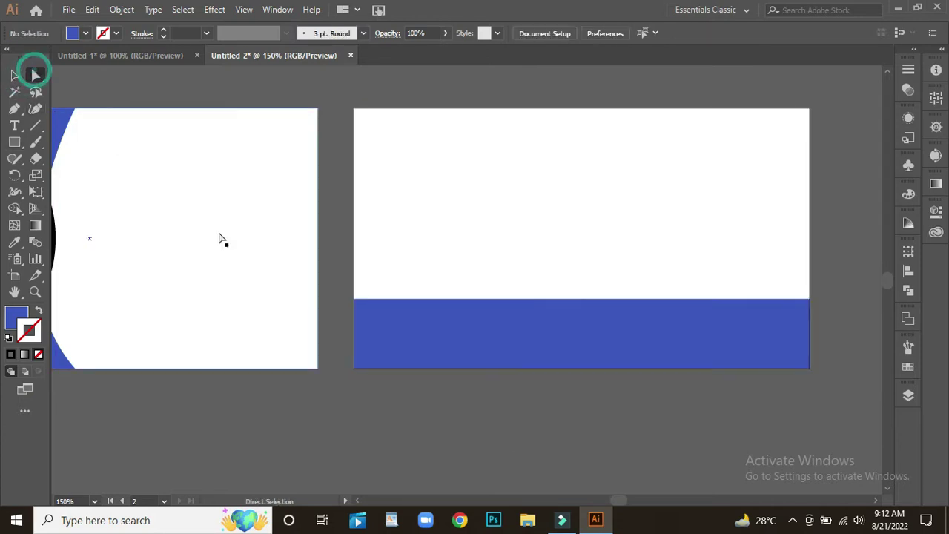
left_click(355, 300)
left_click_drag(353, 300, 382, 311)
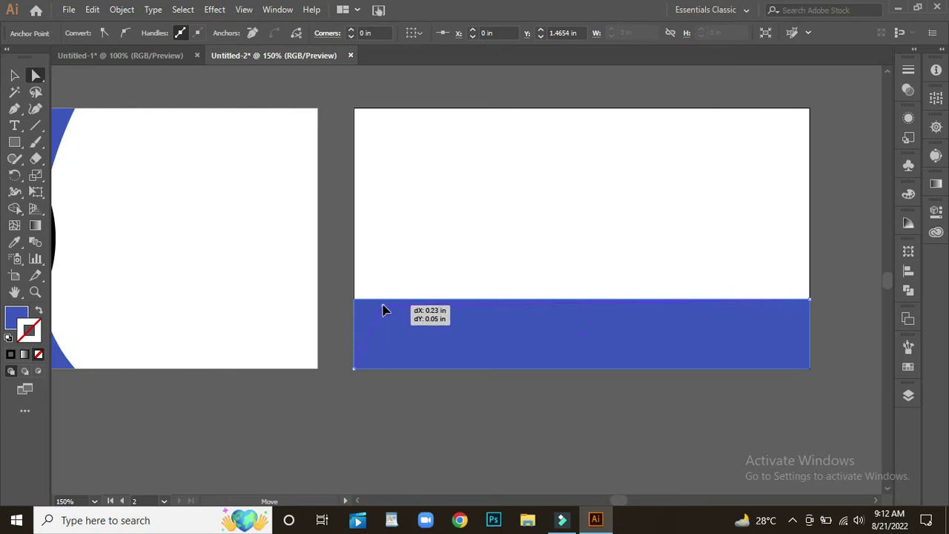
left_click_drag(383, 312, 408, 300)
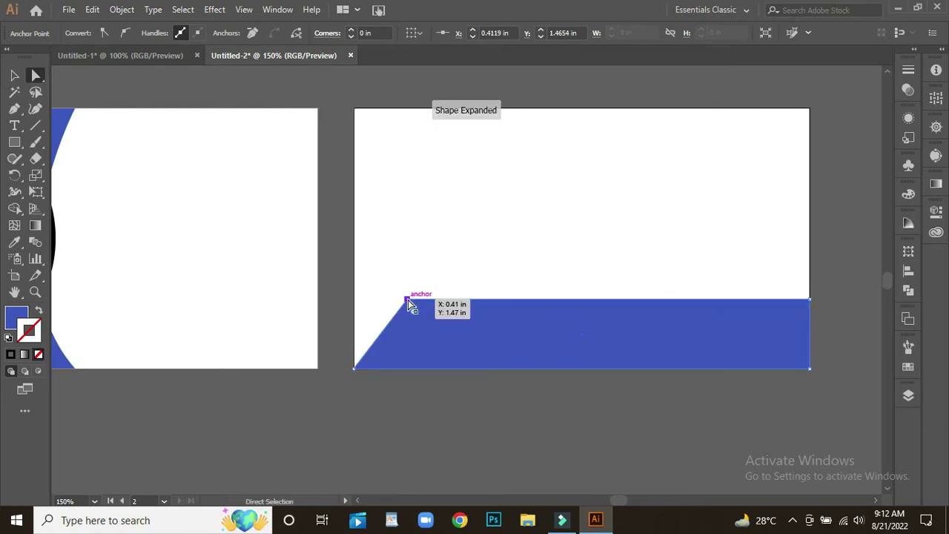
left_click(563, 426)
Step: Alt-drag a duplicate of the slanted band down and to the right
left_click(15, 76)
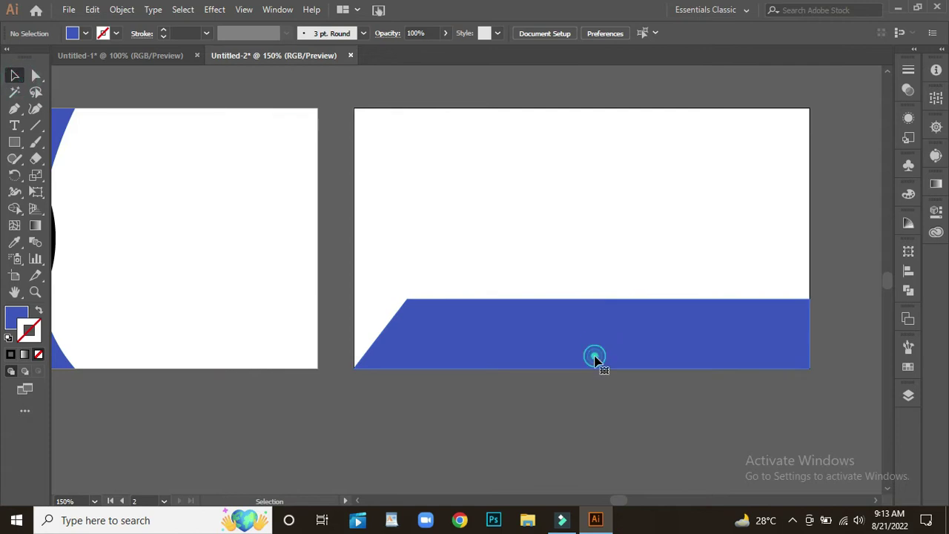
left_click(591, 344)
mouse_move(587, 337)
left_mouse_down()
mouse_move(591, 360)
mouse_move(718, 352)
mouse_move(695, 349)
left_mouse_up()
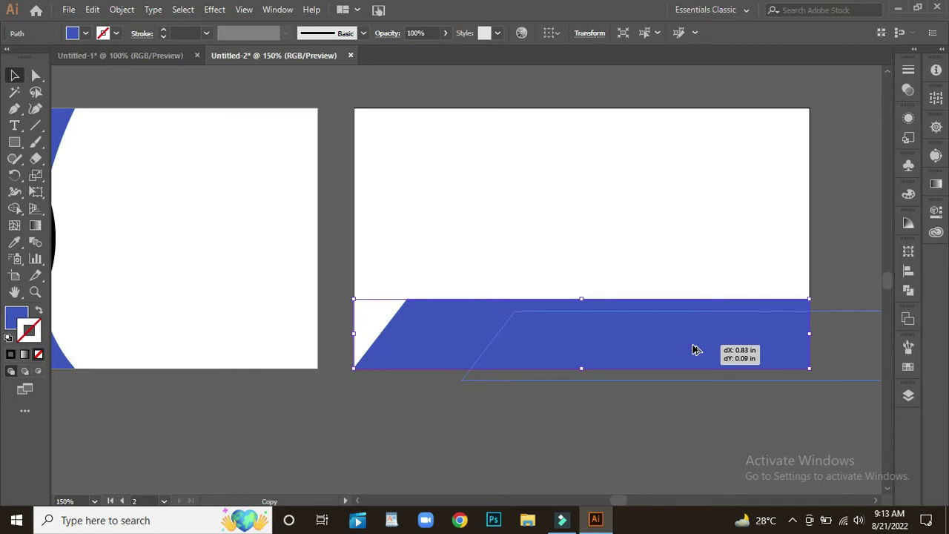
left_click_drag(695, 350, 688, 350)
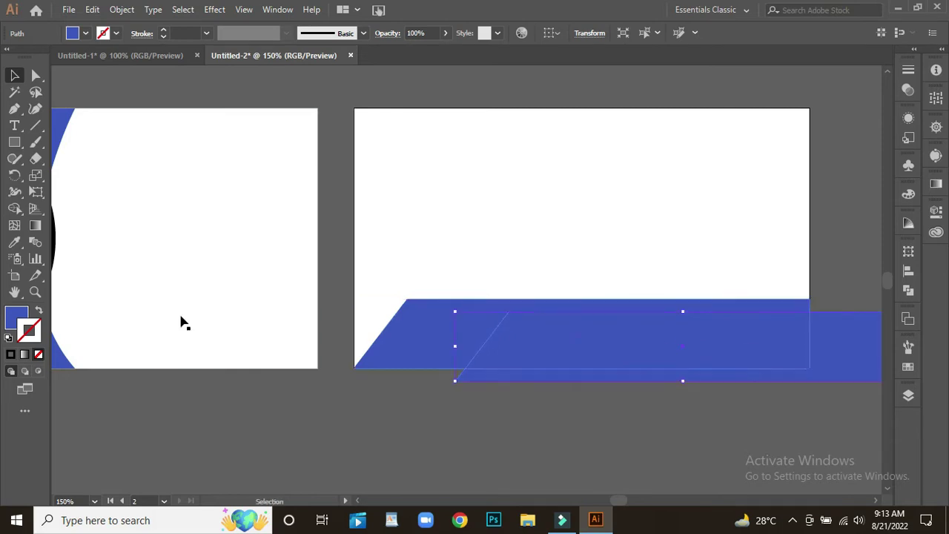
left_click(11, 319)
Step: Set the duplicate band's fill colour to 000000 black
double_click(11, 319)
type("000000")
left_click(746, 318)
left_click(438, 379)
Step: Select the shapes on both cards and split their overlaps with the Shape Builder
left_click(441, 329)
left_click(526, 437)
key("ctrl+1")
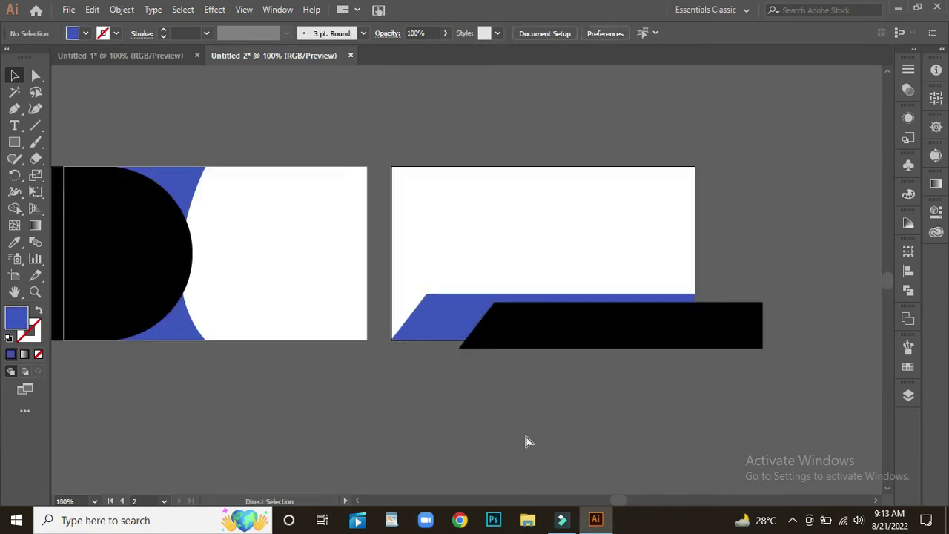
left_click_drag(209, 409, 267, 400)
left_click_drag(859, 374, 108, 157)
left_click(14, 209)
left_click(127, 260)
Step: Delete the strip hanging past the right card's edge
left_click(14, 75)
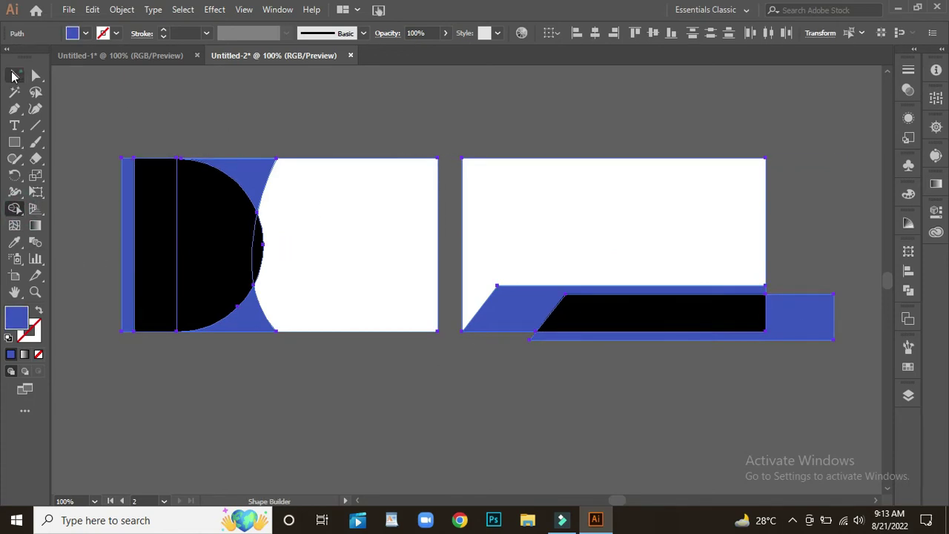
left_click(307, 116)
left_click(127, 218)
left_click(805, 332)
key("Delete")
Step: Scale the blue and black bands together and fit them to the card's bottom right
left_click(524, 304)
left_click(699, 320, "shift")
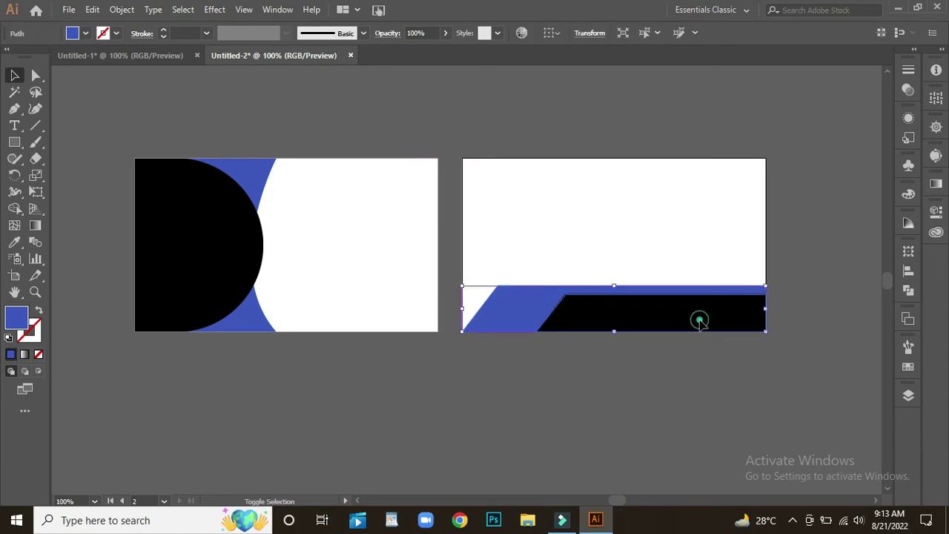
mouse_move(463, 286)
left_mouse_down()
mouse_move(509, 269)
mouse_move(511, 284)
left_mouse_up()
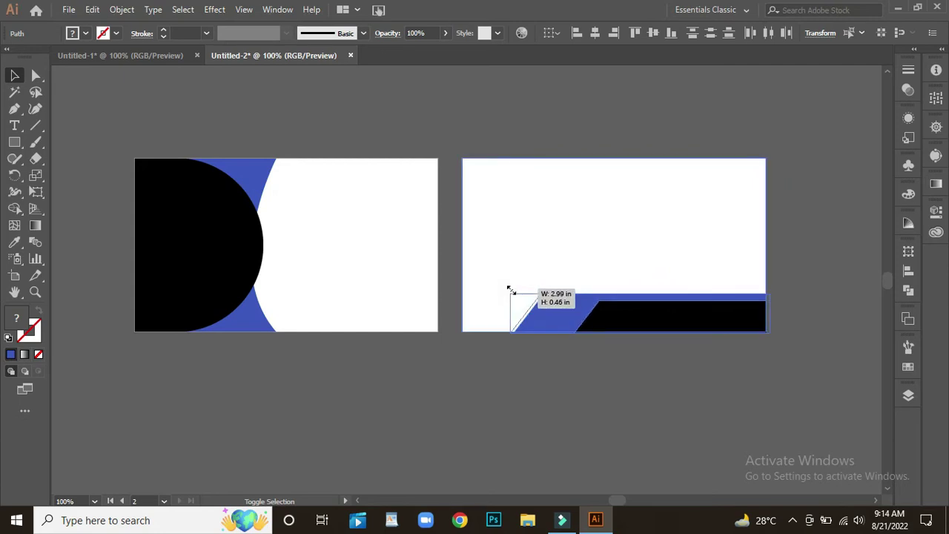
left_click_drag(599, 324, 575, 310)
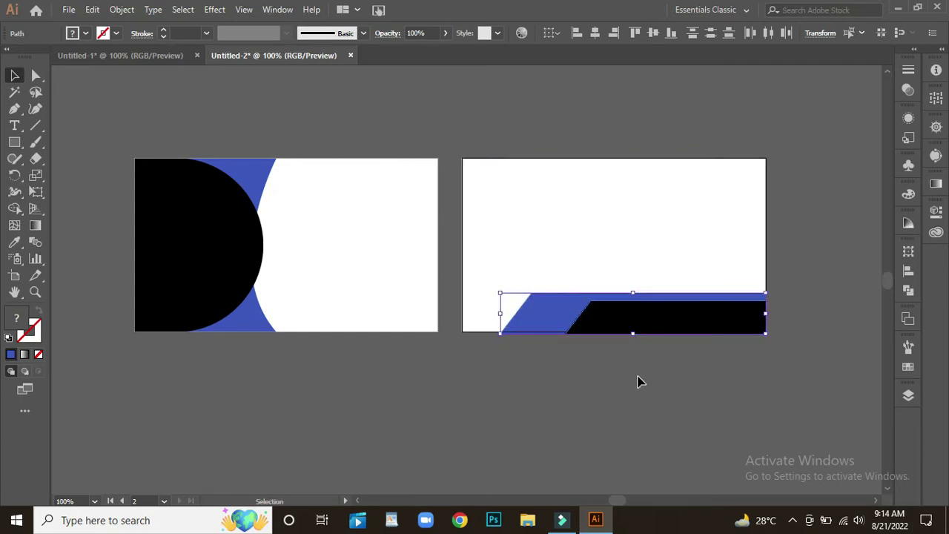
left_click(607, 376)
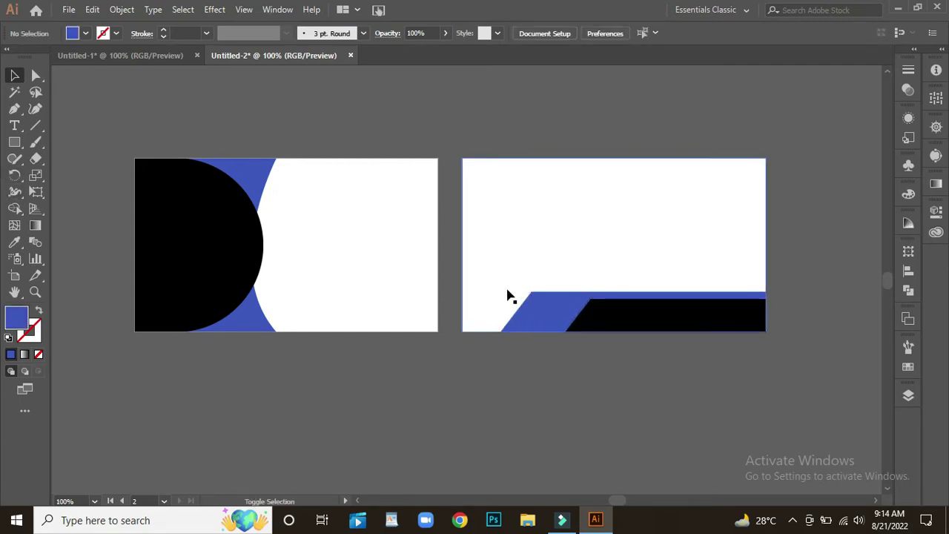
Step: Reflect a copy of the bottom bands, then shrink it and place it at the card's top-left
left_click(533, 307)
right_click(590, 313)
mouse_move(631, 222)
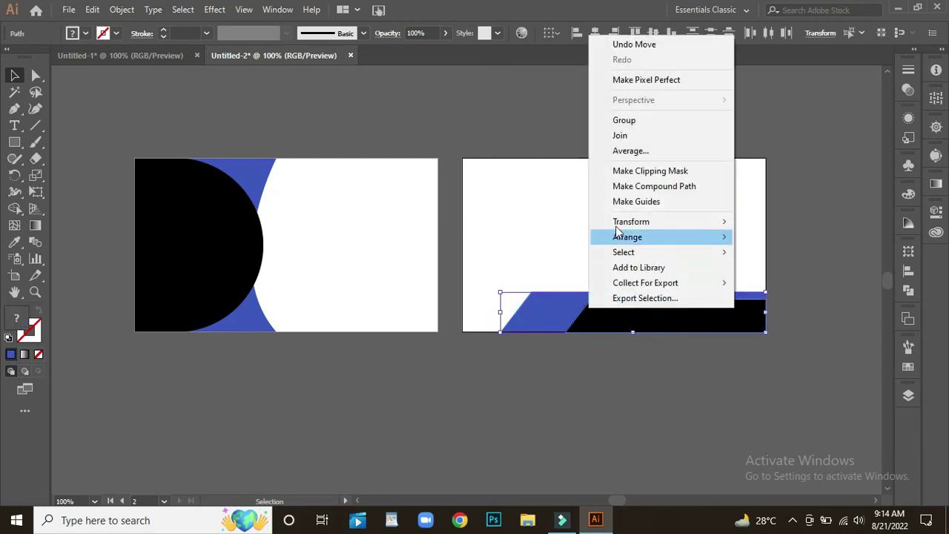
left_click(764, 272)
left_click(695, 392)
left_click_drag(591, 322, 553, 187)
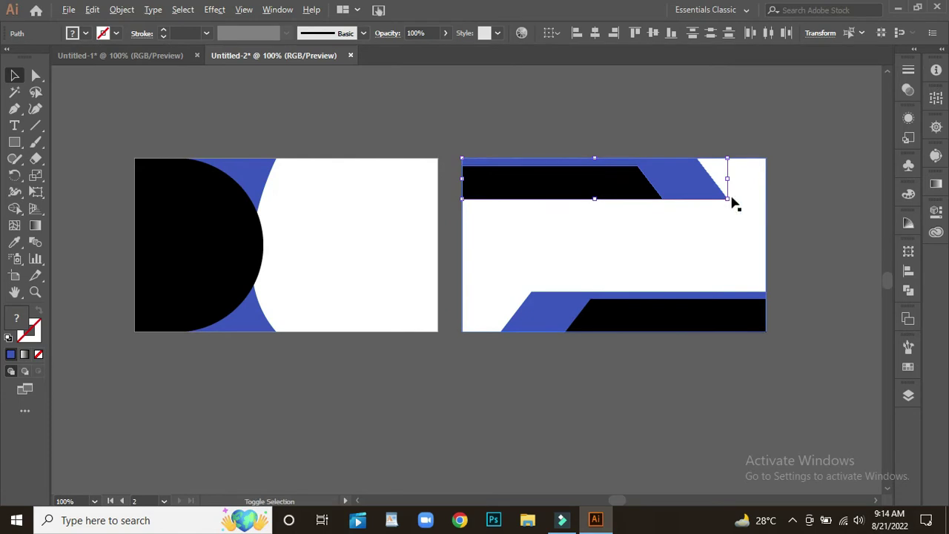
left_click_drag(733, 204, 709, 195)
left_click_drag(546, 186, 509, 188)
left_click(361, 416)
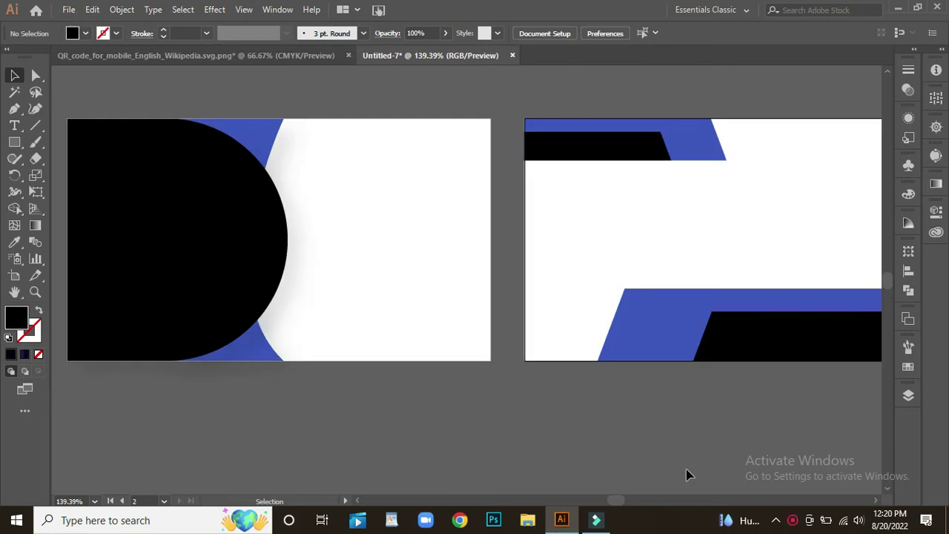
Step: Copy all QR_code document elements into this document, scaled down below the cards
left_click(225, 57)
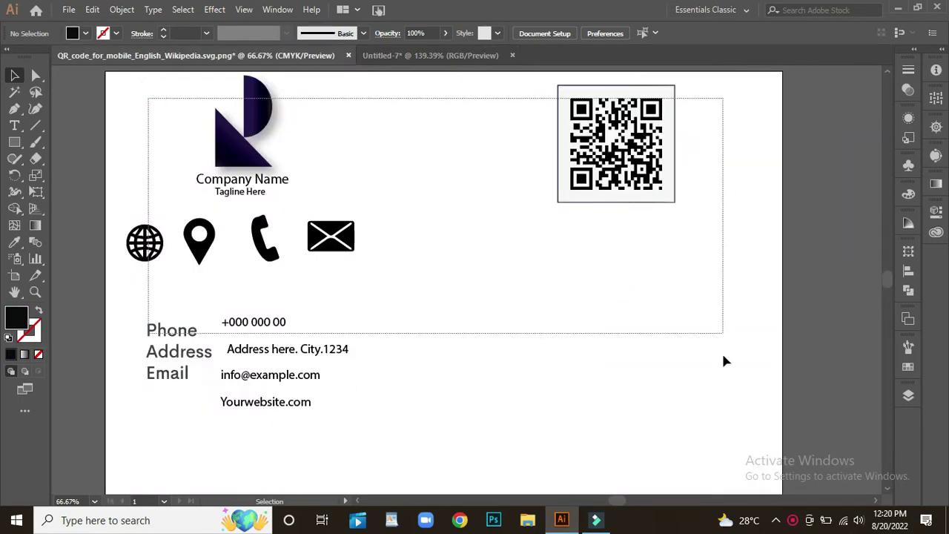
key("ctrl+a")
left_click_drag(250, 135, 403, 57)
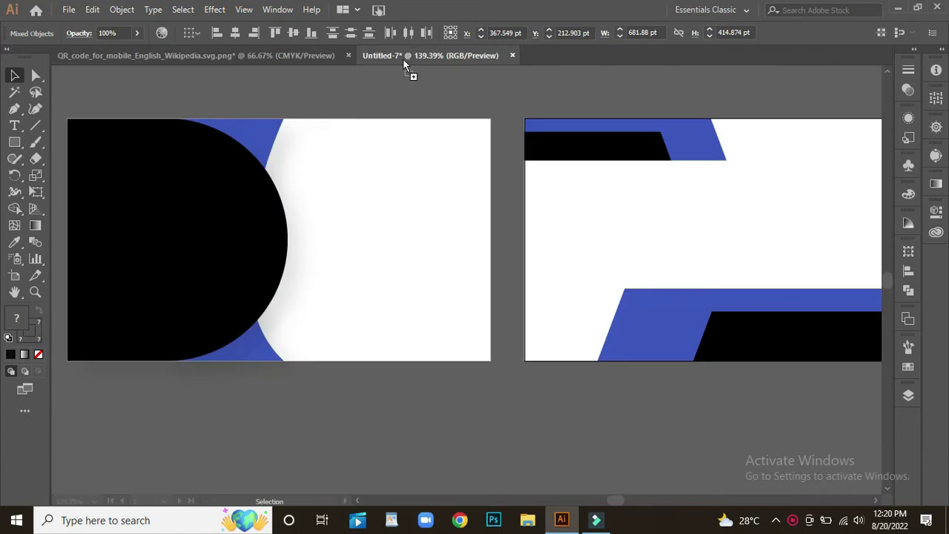
left_click_drag(233, 467, 250, 450)
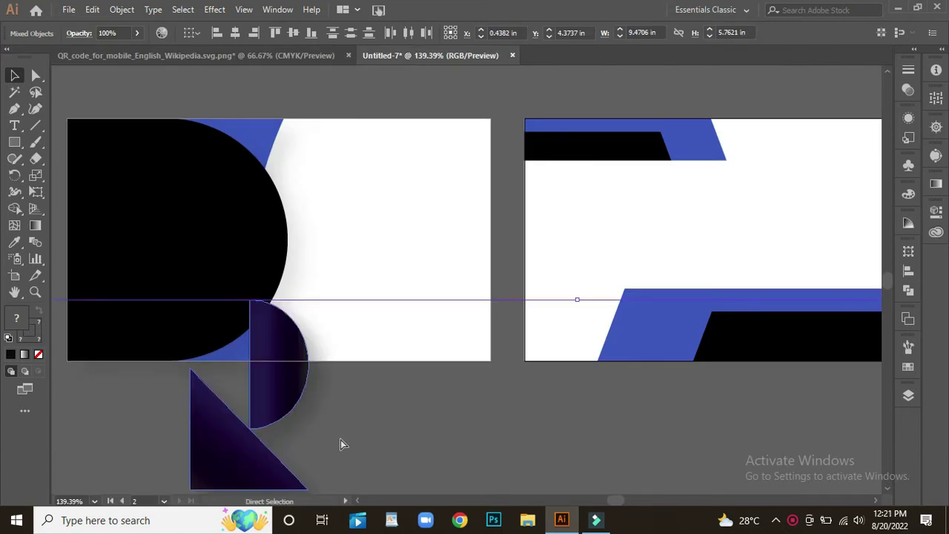
key("ctrl+1")
scroll(333, 354, "up", 3)
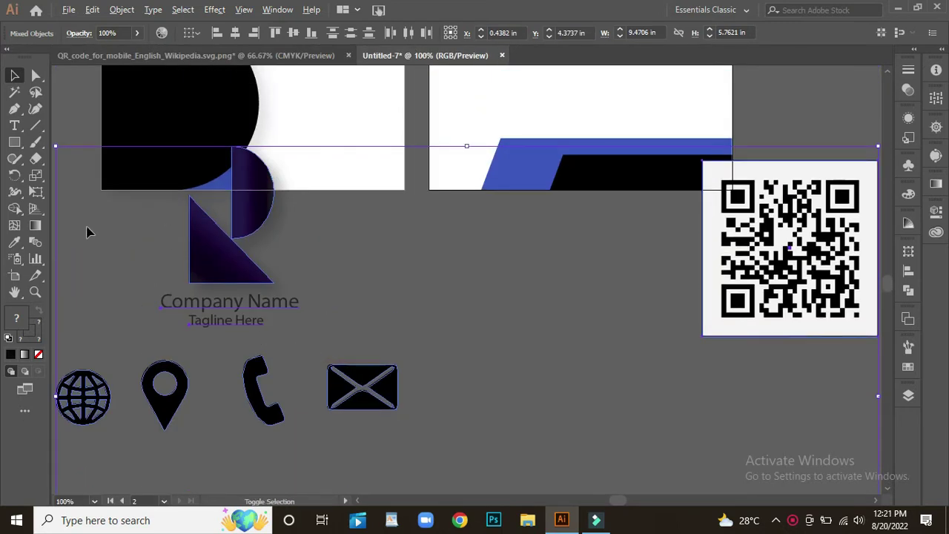
left_click_drag(57, 146, 288, 288)
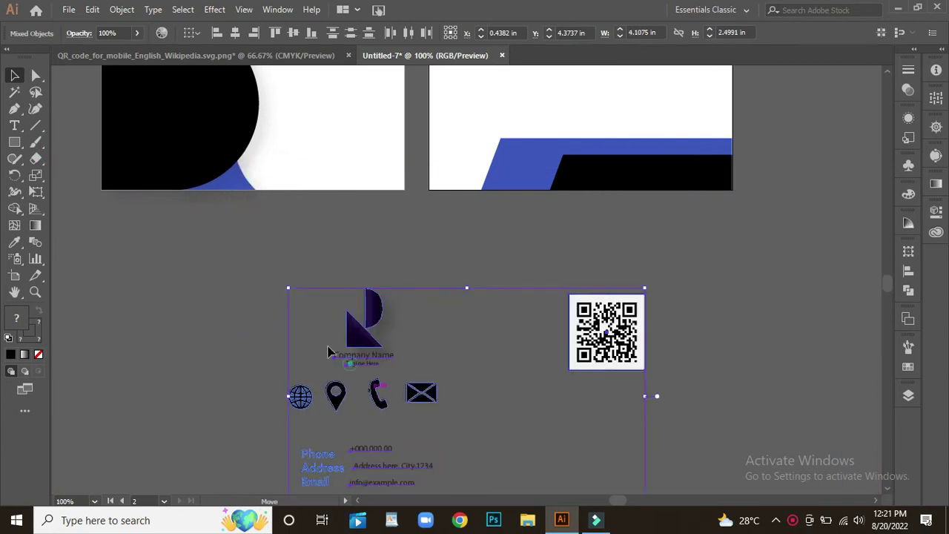
left_click_drag(328, 352, 203, 290)
Step: Place a shrunken QR code in the left card's top-right corner
left_click(686, 316)
scroll(689, 315, "up", 1)
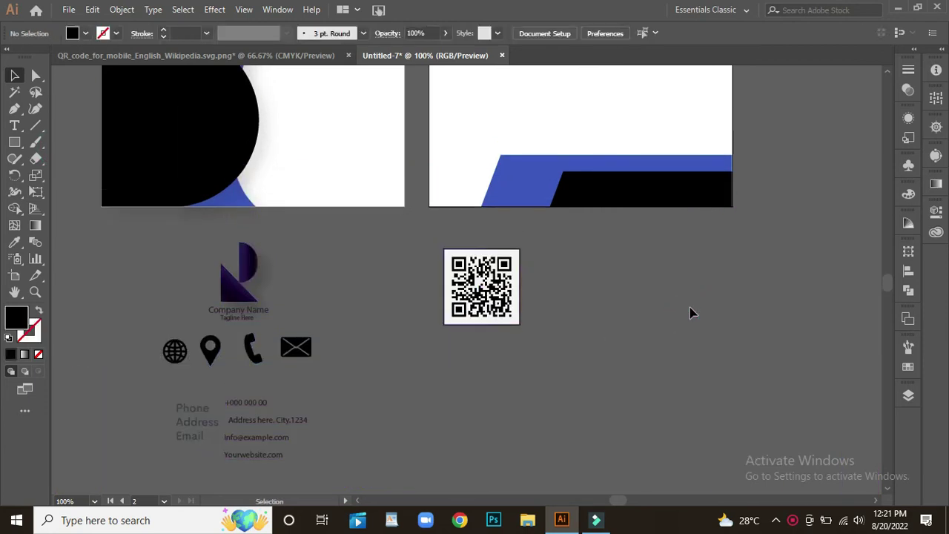
scroll(690, 313, "up", 3)
left_click_drag(488, 345, 348, 138)
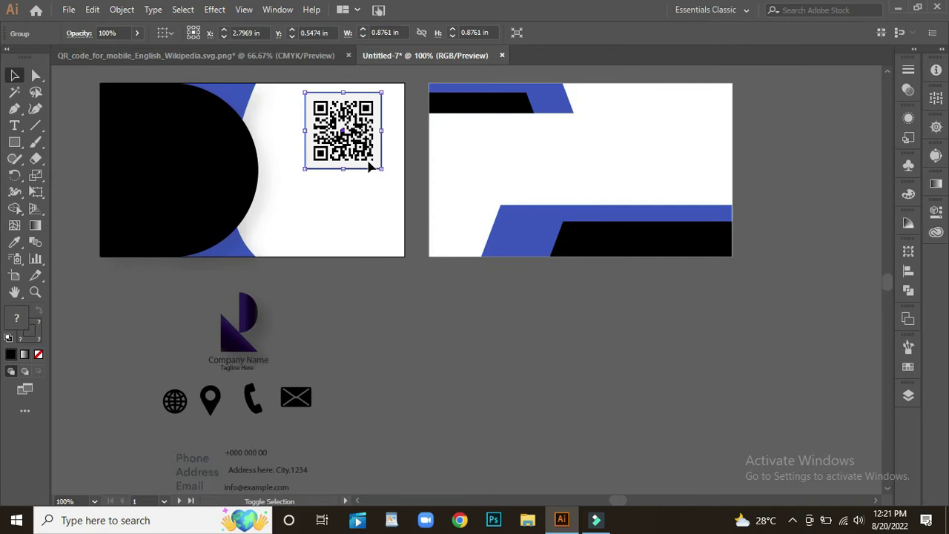
mouse_move(381, 168)
left_mouse_down()
mouse_move(366, 153)
mouse_move(377, 118)
mouse_move(388, 129)
mouse_move(375, 115)
left_mouse_up()
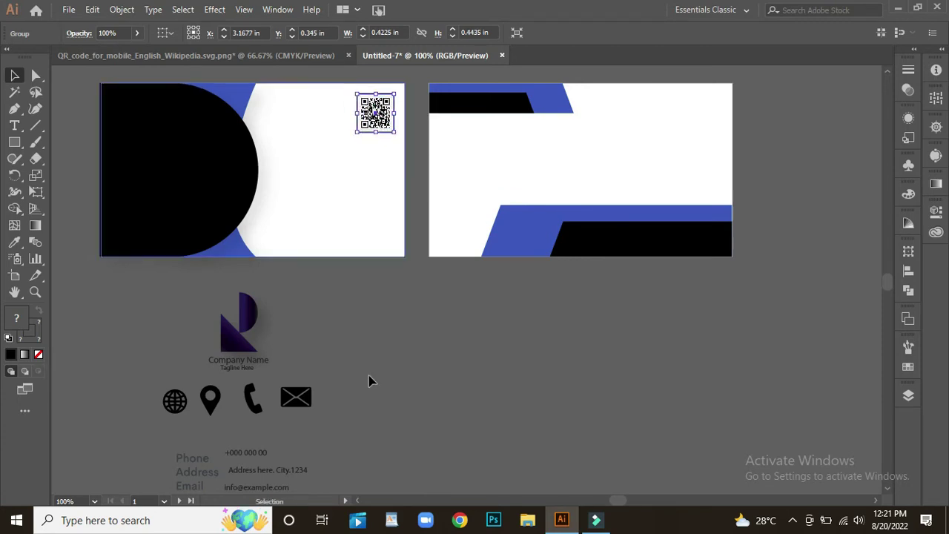
left_click(371, 381)
Step: Group the R logo with the company name and centre it on the right card
left_click_drag(299, 356, 301, 363)
right_click(233, 336)
left_click(267, 210)
left_click_drag(355, 308, 562, 170)
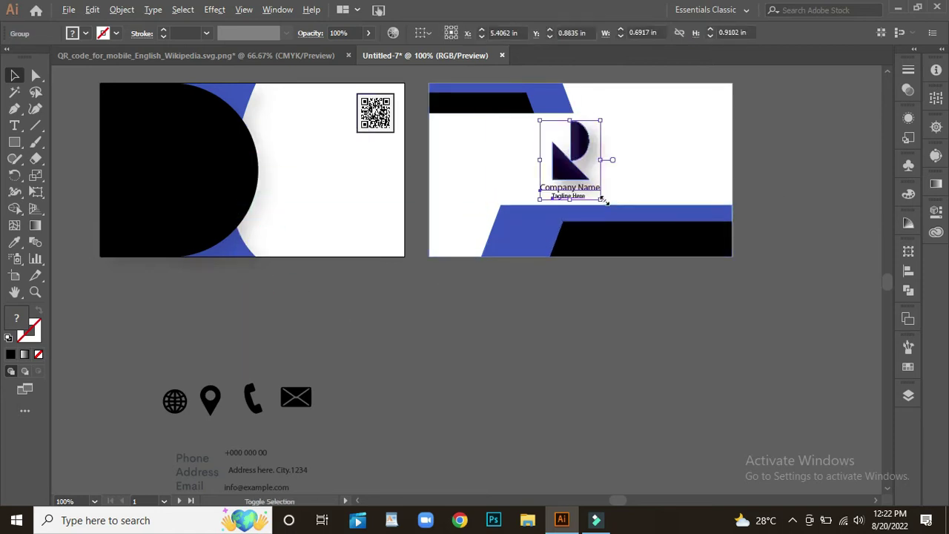
left_click_drag(601, 199, 577, 172)
left_click(437, 374)
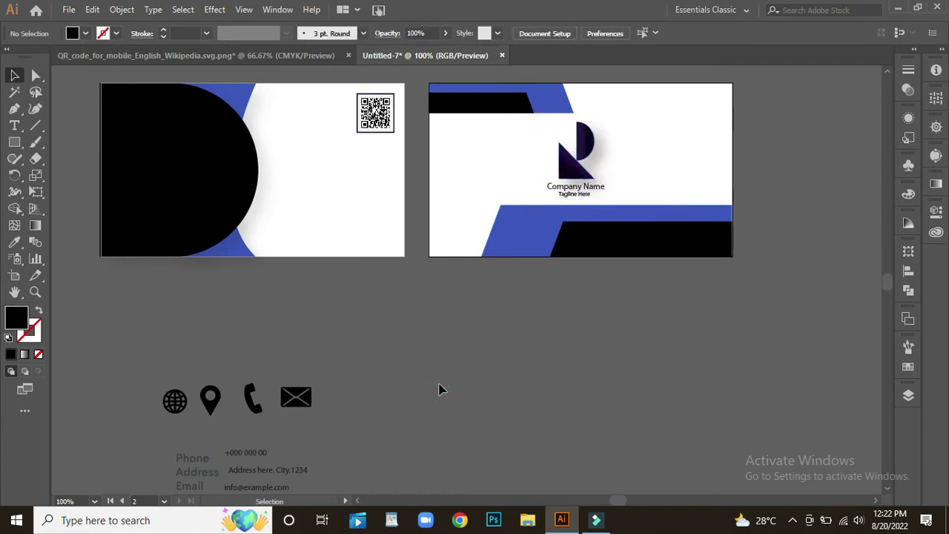
Step: Move the contact details group up just under the cards
left_click(219, 163)
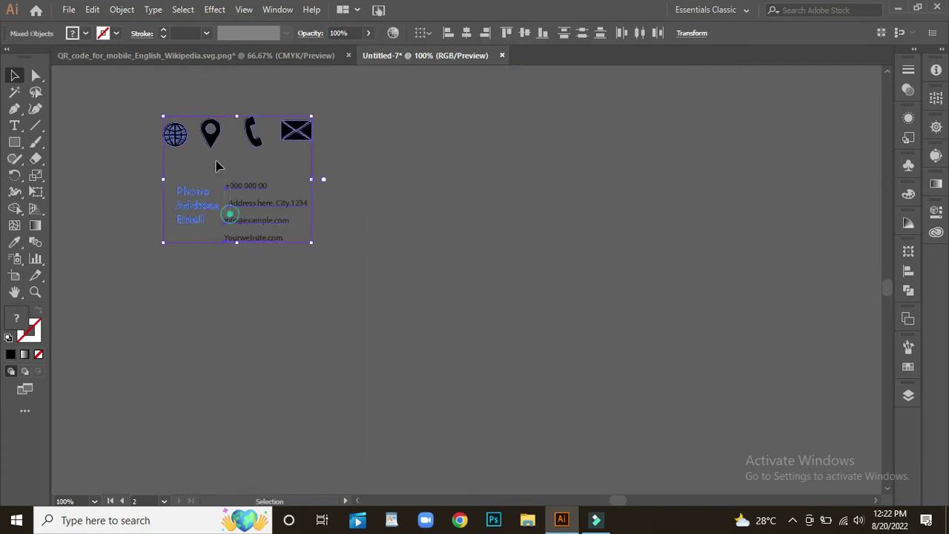
scroll(239, 214, "up", 2)
left_click_drag(152, 215, 152, 156)
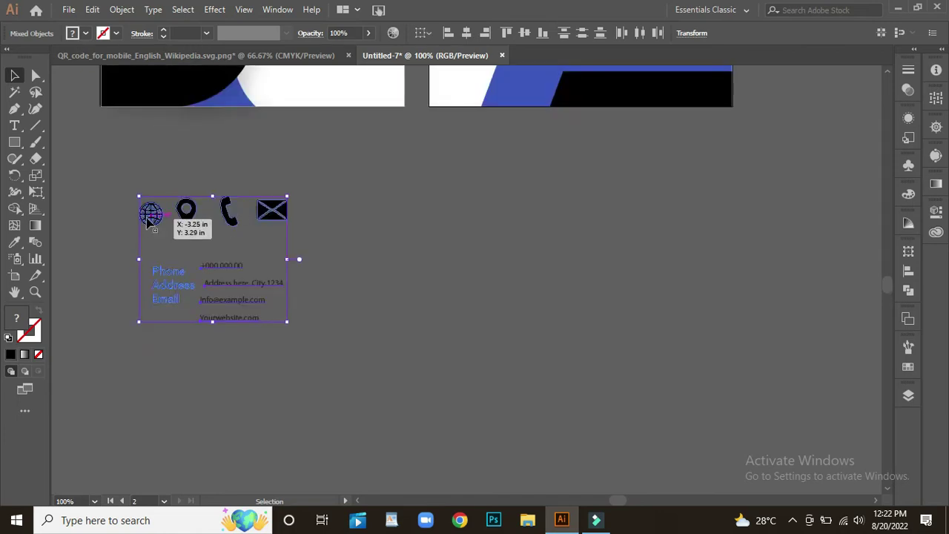
scroll(385, 159, "up", 2)
scroll(391, 154, "up", 2)
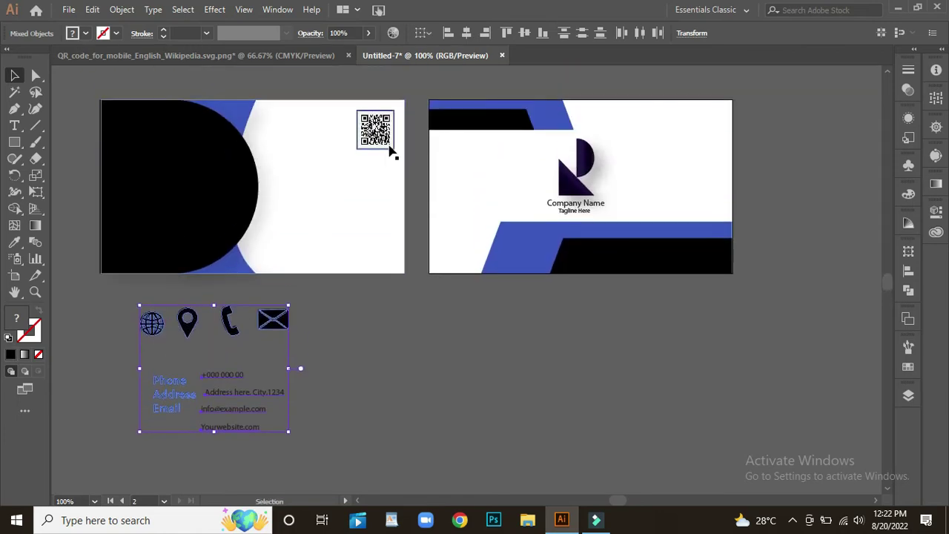
left_click(377, 401)
Step: Add YOUR NAME text and position it on the black half-circle
key("t")
type("YOUR")
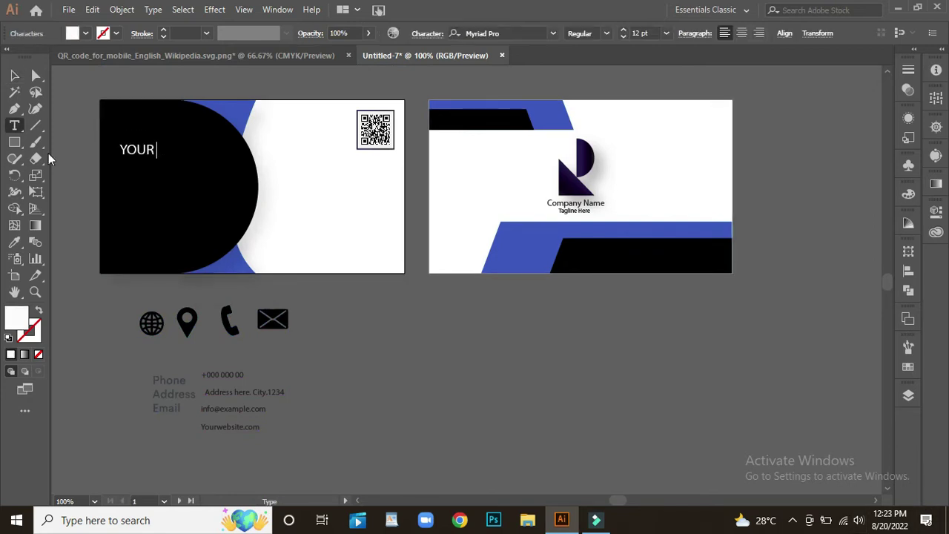
type("NAM")
type("E")
left_click(14, 75)
mouse_move(150, 158)
left_mouse_down()
mouse_move(218, 166)
mouse_move(177, 158)
left_mouse_up()
left_click(339, 381)
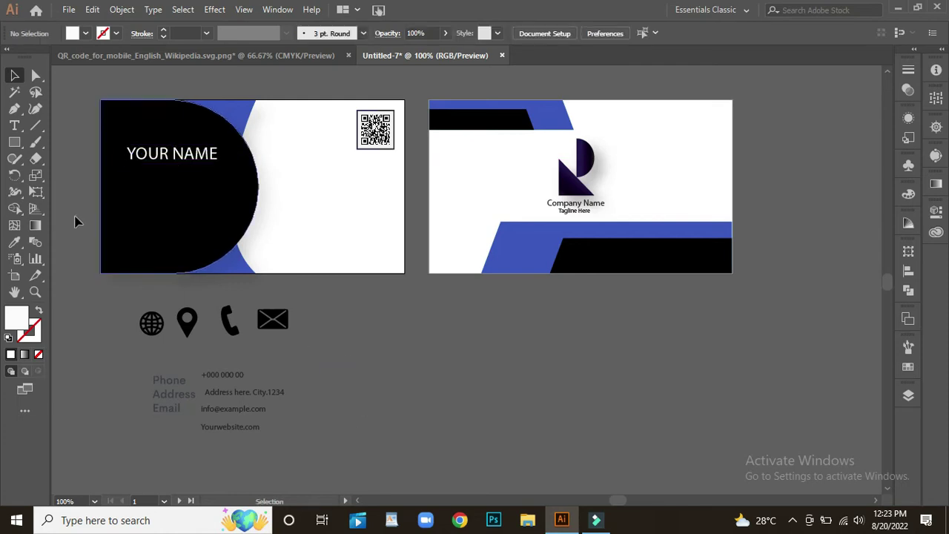
Step: Duplicate the name line below and change it to Graphic Designer
left_click_drag(169, 165, 167, 192)
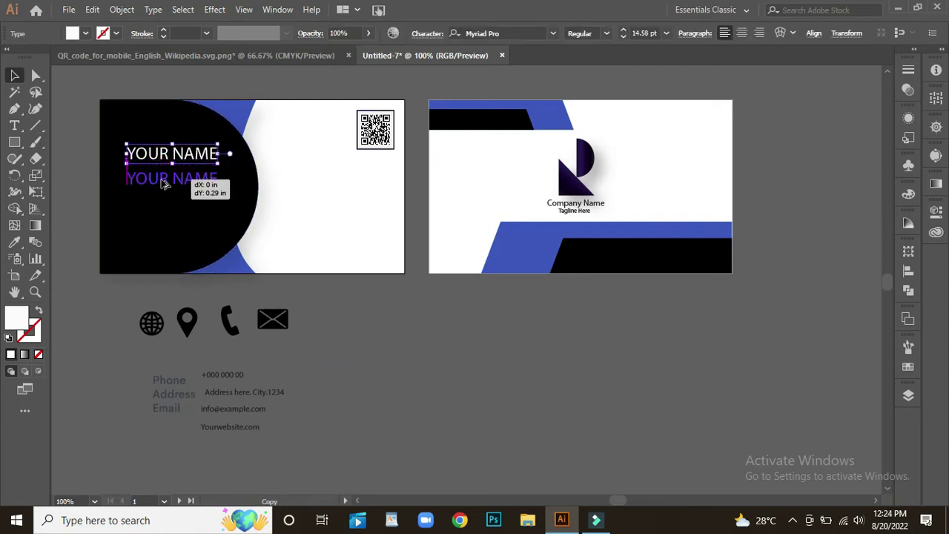
double_click(211, 183)
double_click(215, 182)
left_click(214, 181)
type("Graphi")
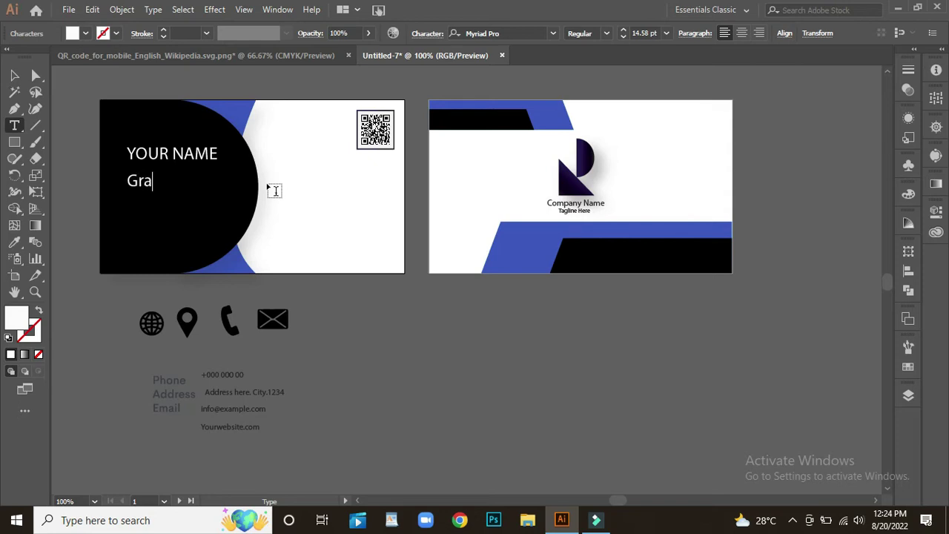
key("Escape")
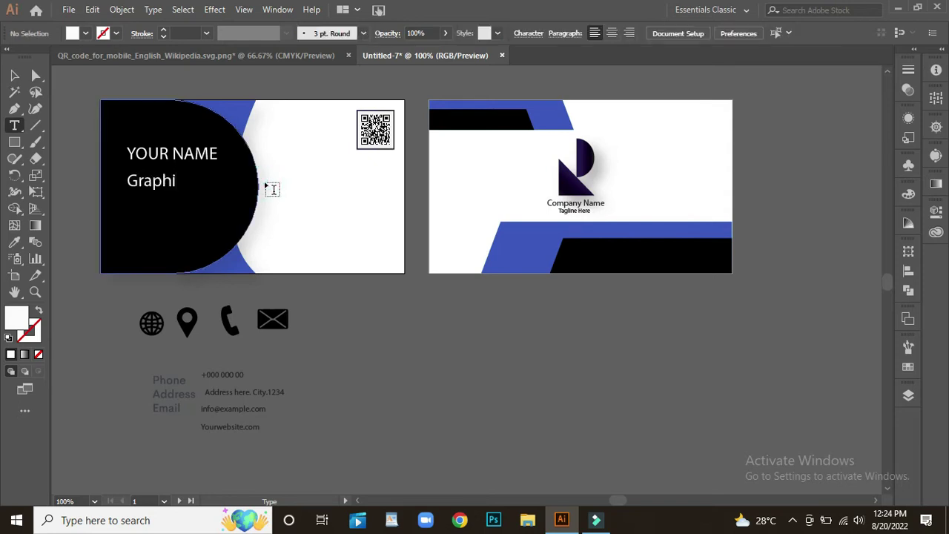
left_click(175, 183)
type("c Designer")
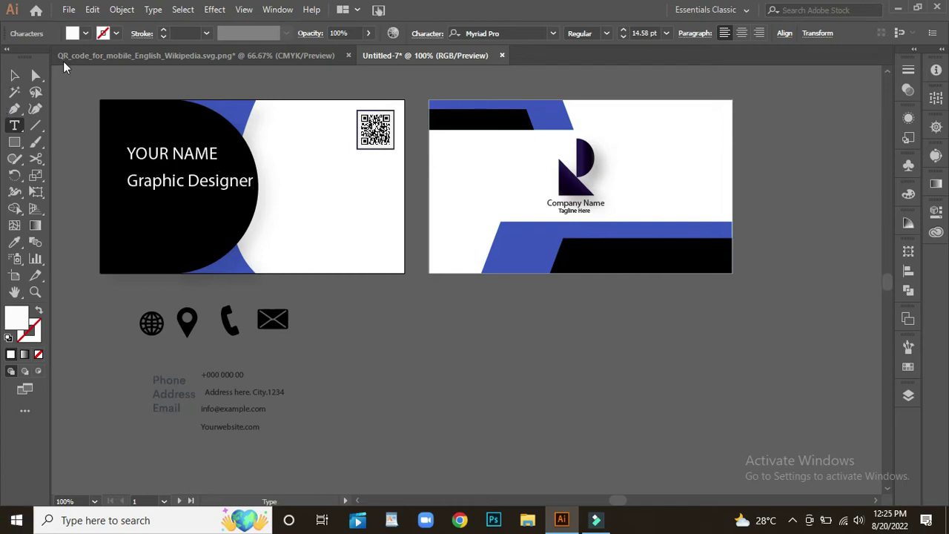
left_click(14, 75)
Step: Stack YOUR NAME and Graphic Designer neatly together, then zoom in on the front card
left_click_drag(196, 190, 181, 190)
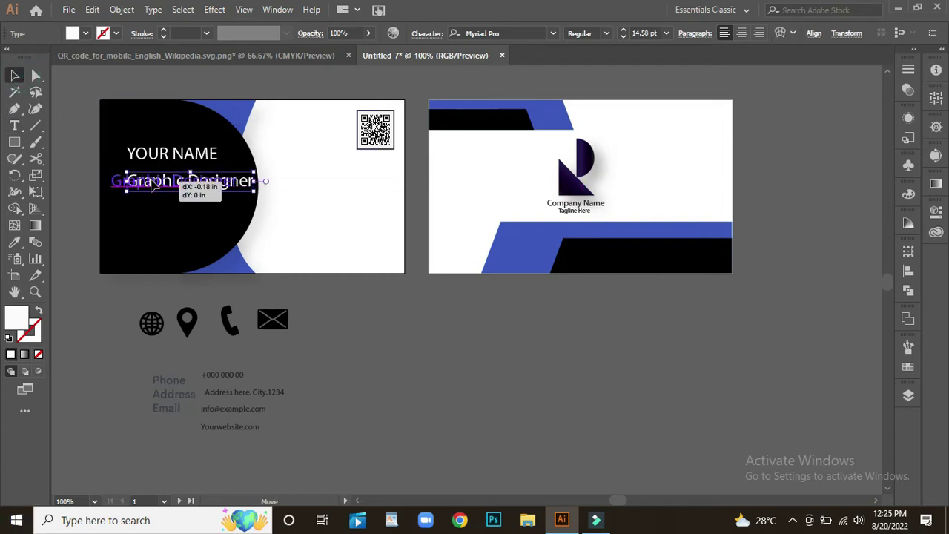
left_click_drag(166, 184, 166, 202)
left_click_drag(170, 160, 165, 180)
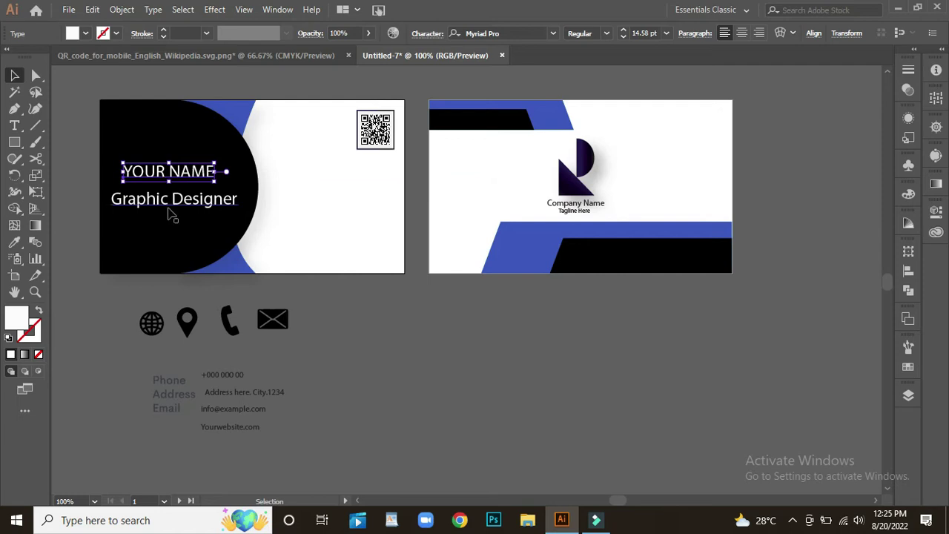
left_click_drag(169, 210, 169, 211)
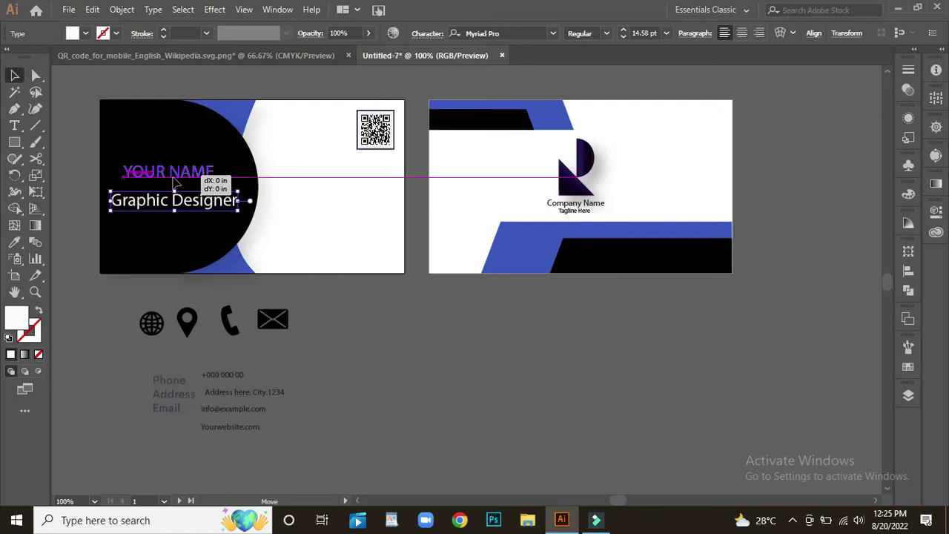
left_click(169, 171)
key("Down")
key("Down")
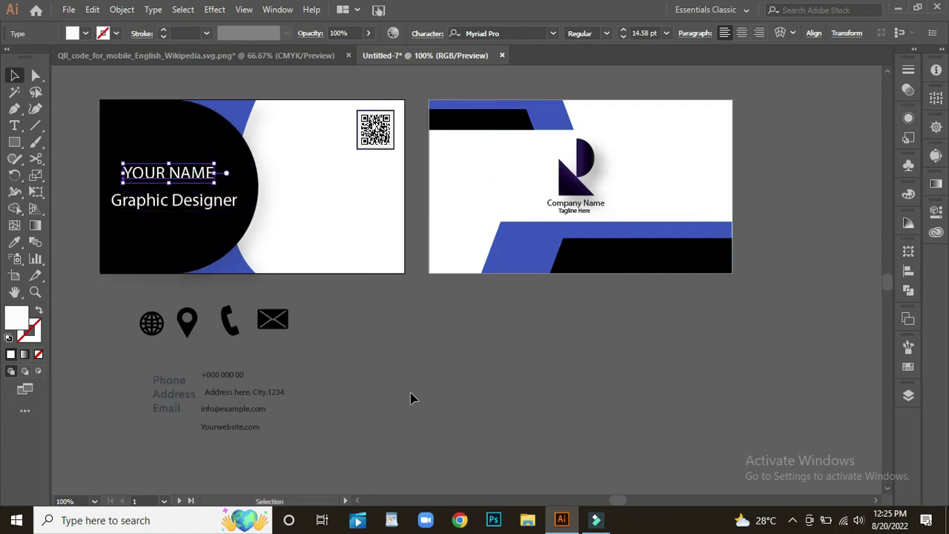
left_click(413, 398)
key("ctrl+plus")
left_click_drag(132, 176, 460, 273)
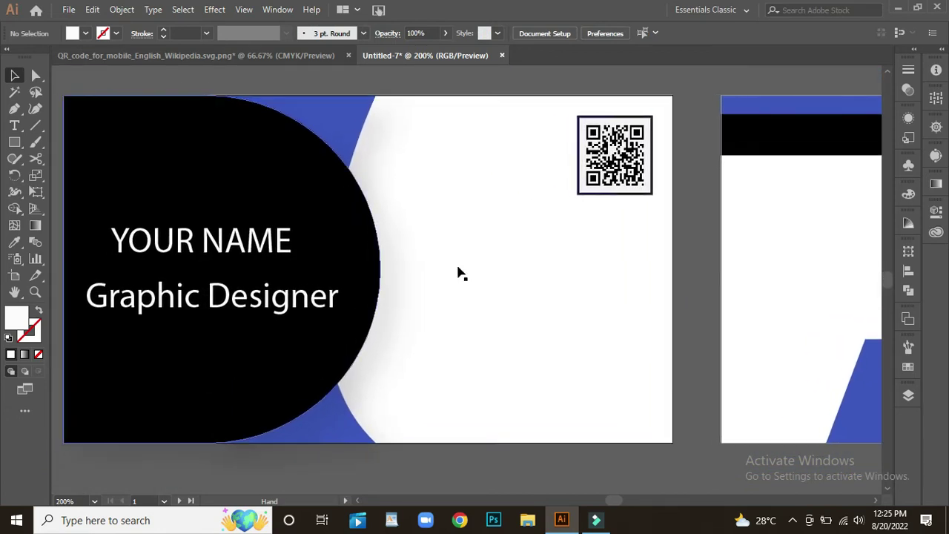
Step: Draw a short vertical line beside the circle in the card's white area
key("ctrl+plus")
key("ctrl+minus")
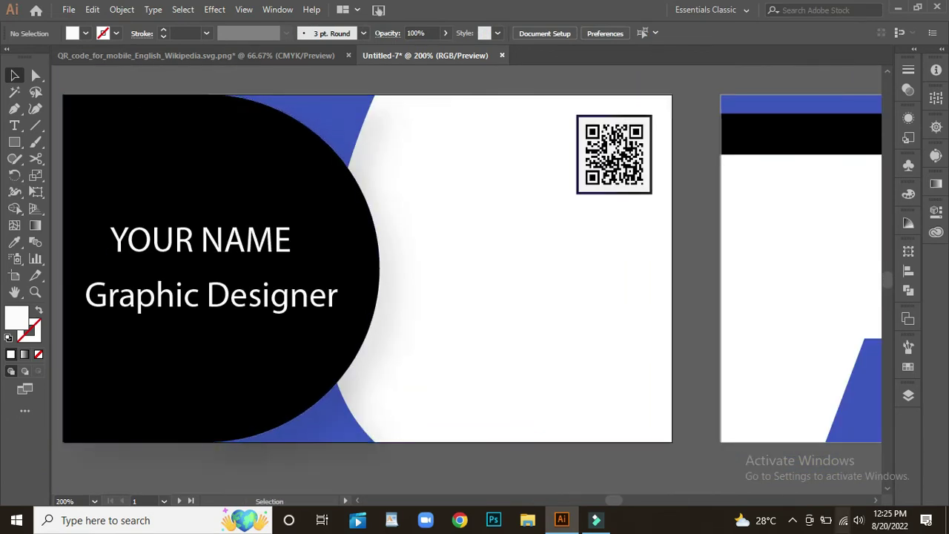
scroll(653, 433, "down", 2)
scroll(633, 430, "up", 1)
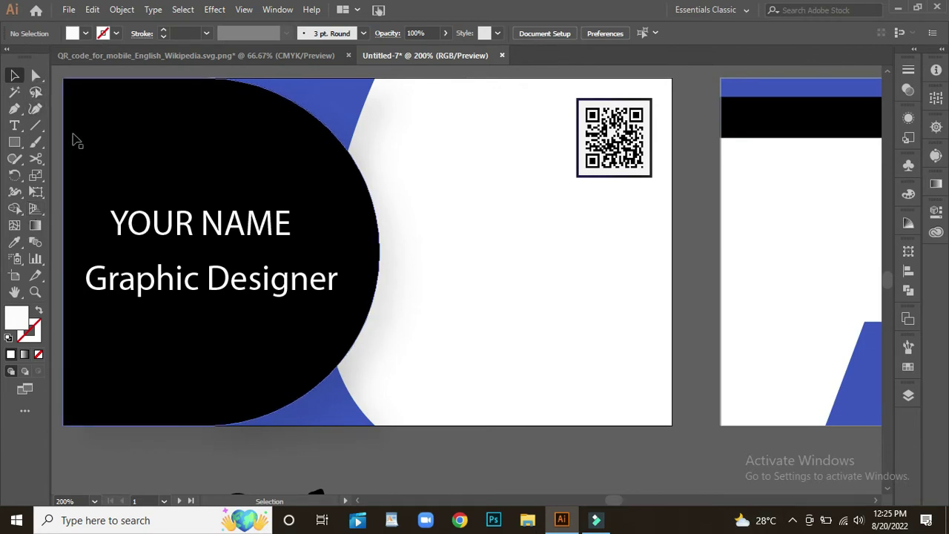
left_click(35, 125)
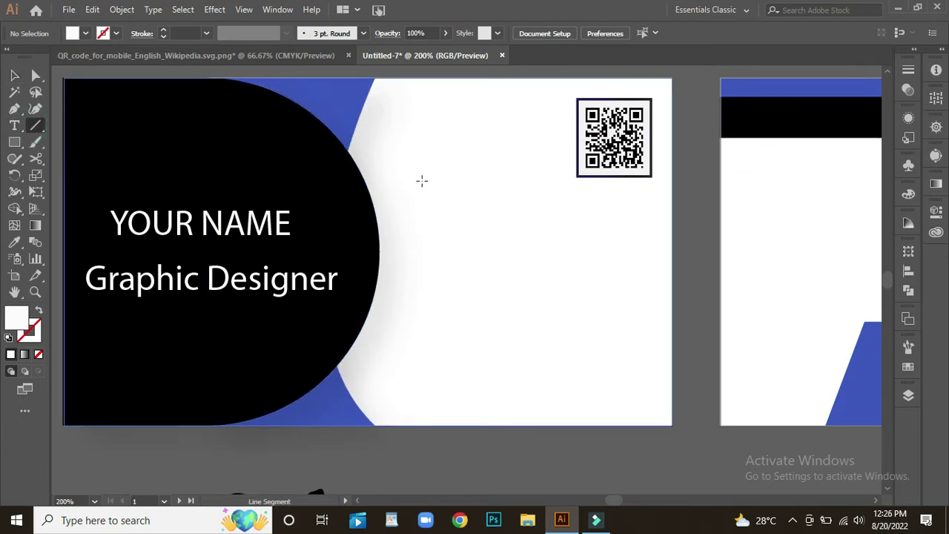
mouse_move(423, 186)
left_mouse_down()
mouse_move(422, 222)
mouse_move(424, 207)
left_mouse_up()
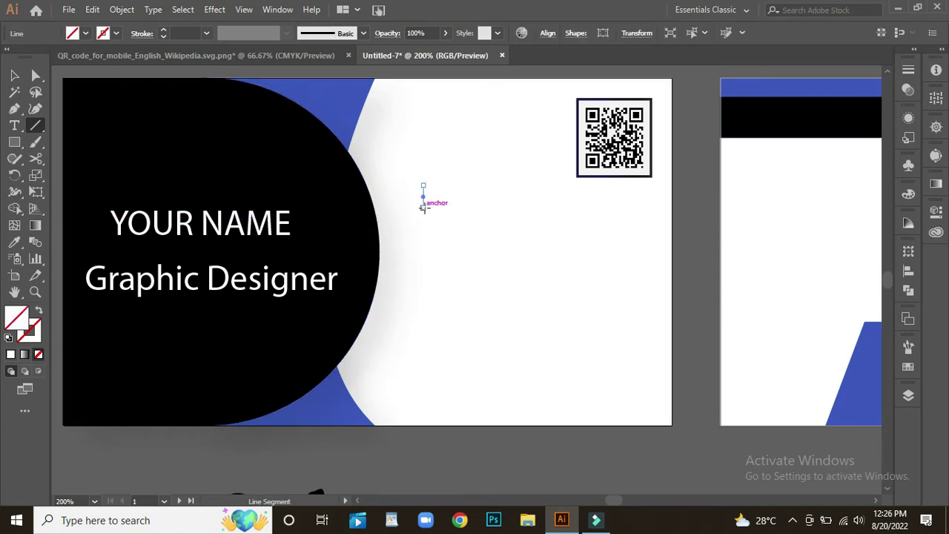
Step: Give the vertical line a black stroke and a heavier stroke weight
left_click(15, 75)
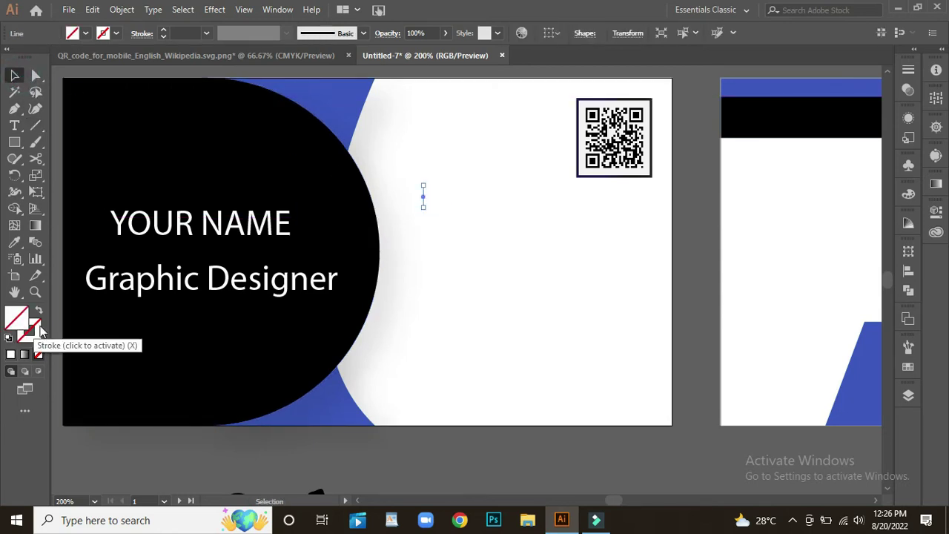
double_click(37, 332)
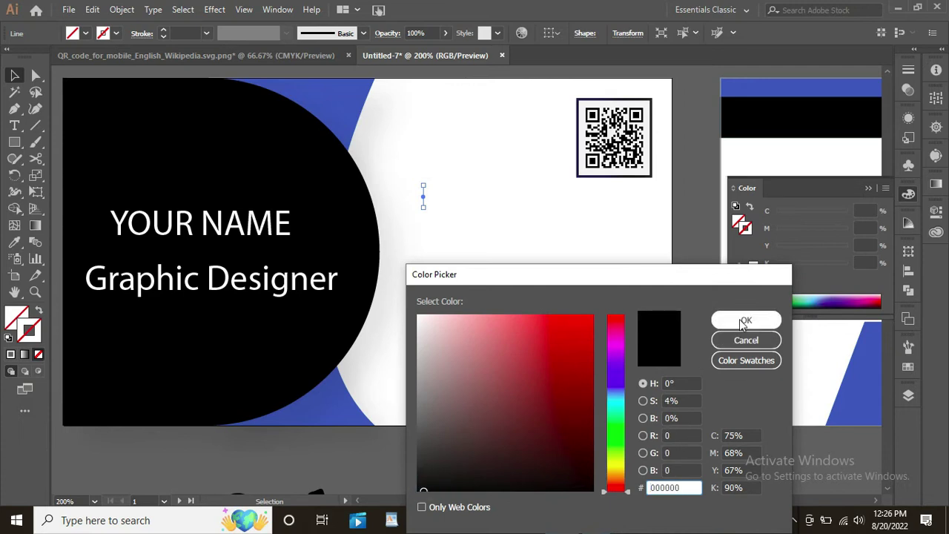
left_click(746, 320)
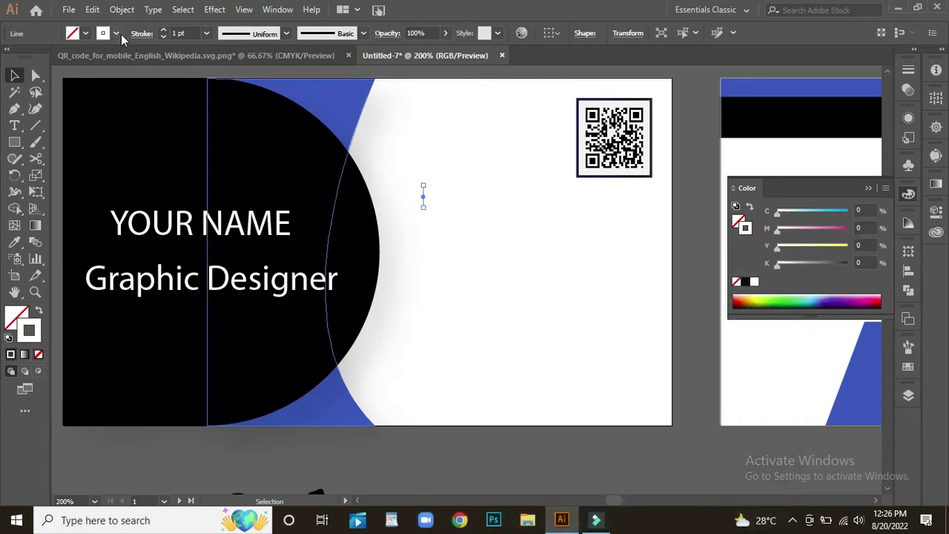
left_click(164, 33)
left_click(164, 32)
left_click(164, 33)
left_click(424, 194)
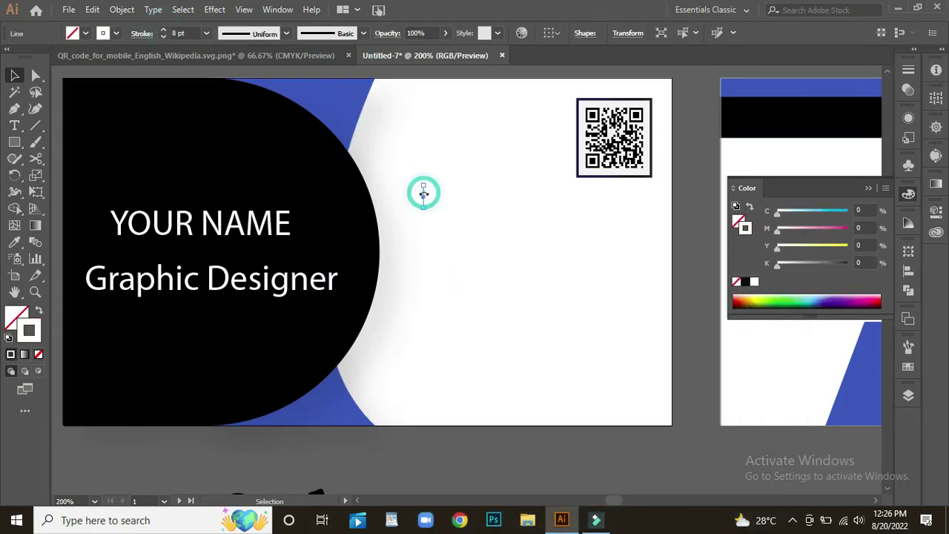
double_click(29, 331)
left_click(747, 319)
left_click(475, 259)
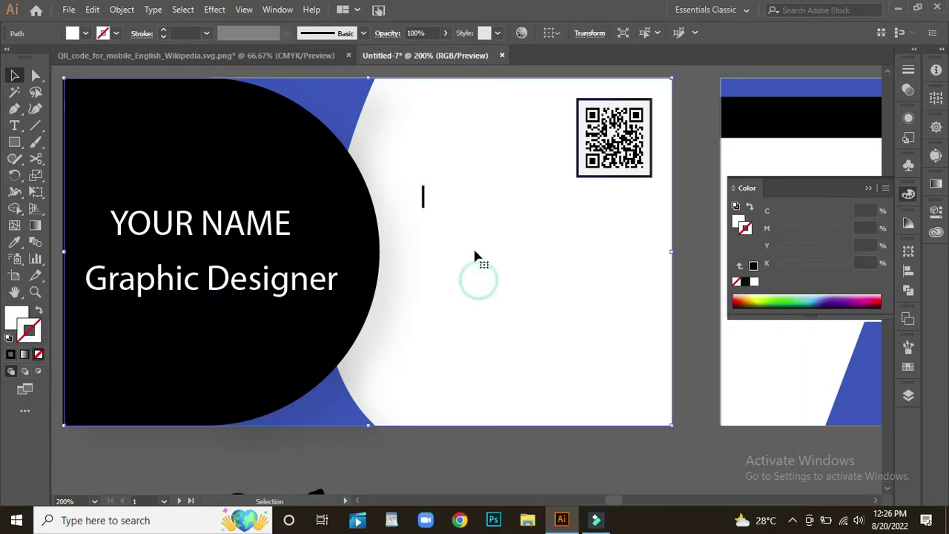
Step: Alt-drag a copy of the vertical line downward and repeat with Ctrl+D for more dashes
left_click(423, 202)
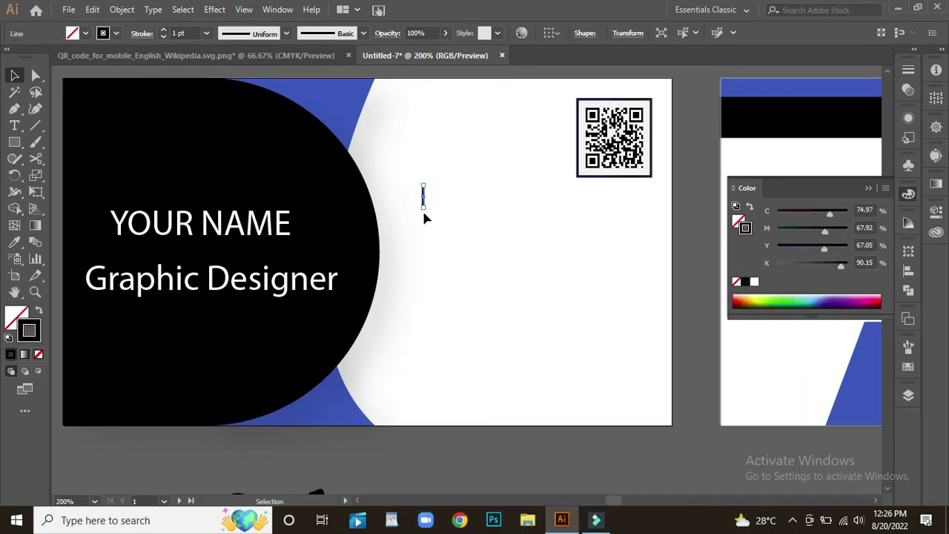
left_click_drag(424, 202, 423, 240)
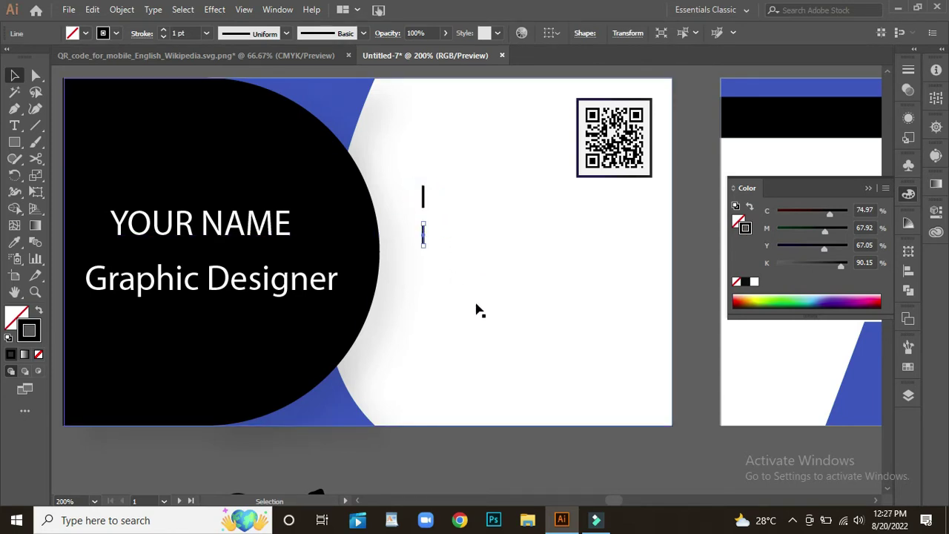
key("ctrl+d")
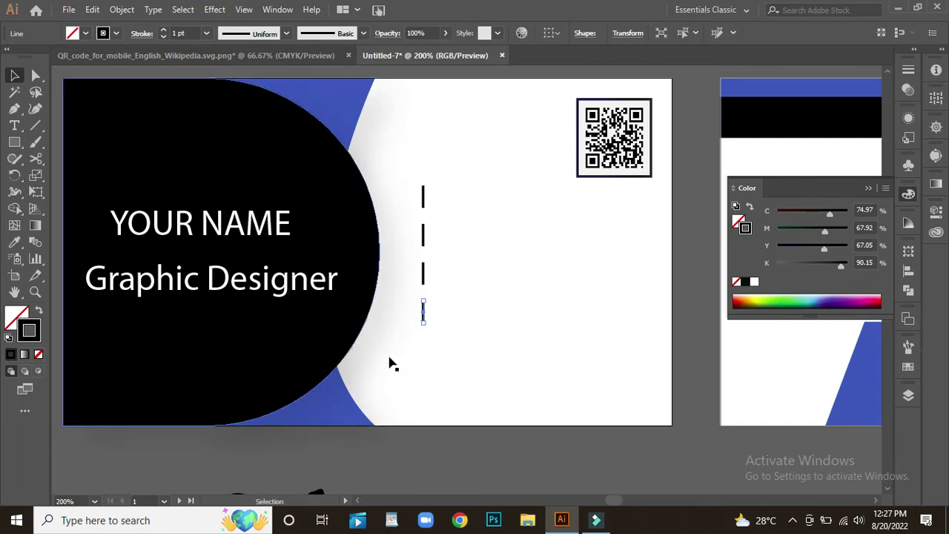
left_click(440, 354)
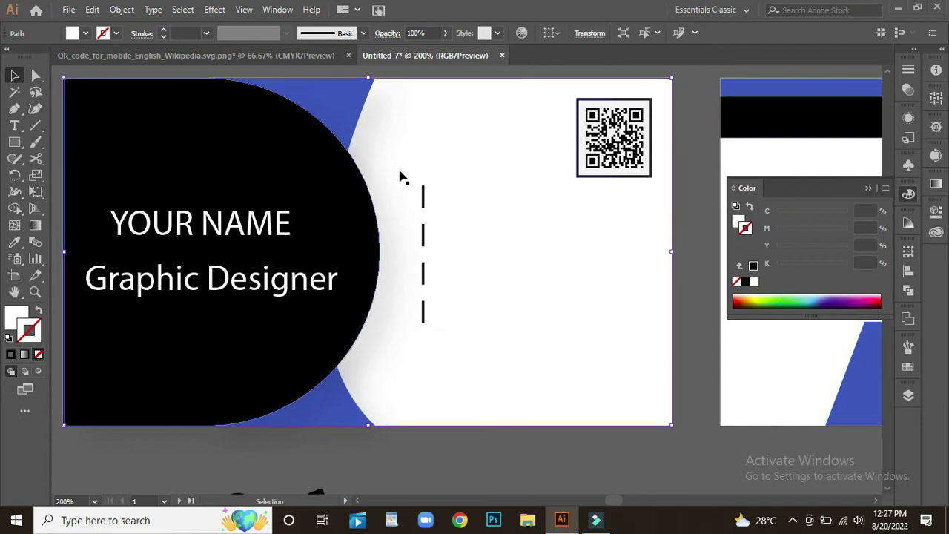
Step: Move the four dashes lower on the card and draw a horizontal line beside the top one
left_click(424, 196)
left_click(423, 234, "shift")
left_click(424, 277, "shift")
left_click(424, 314, "shift")
left_click_drag(428, 263, 443, 316)
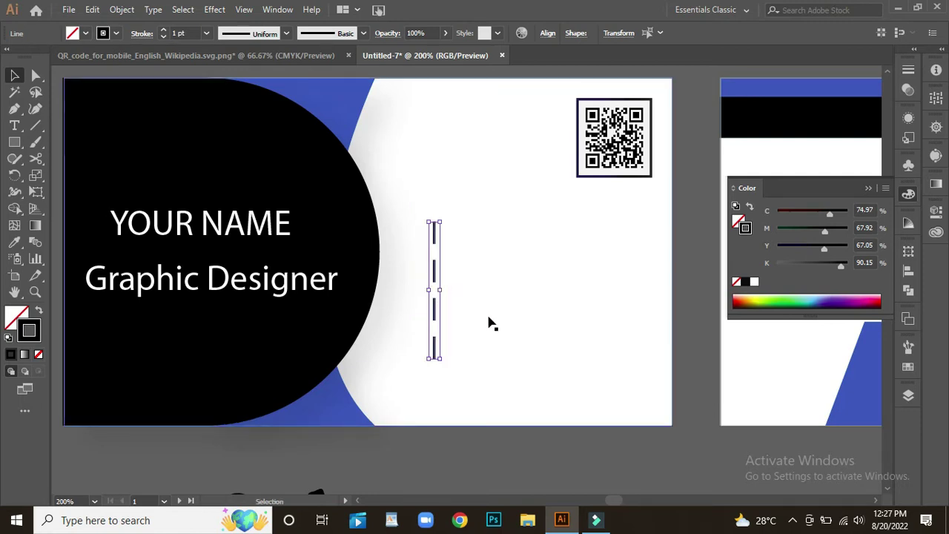
key("Up")
key("Up")
left_click(512, 341)
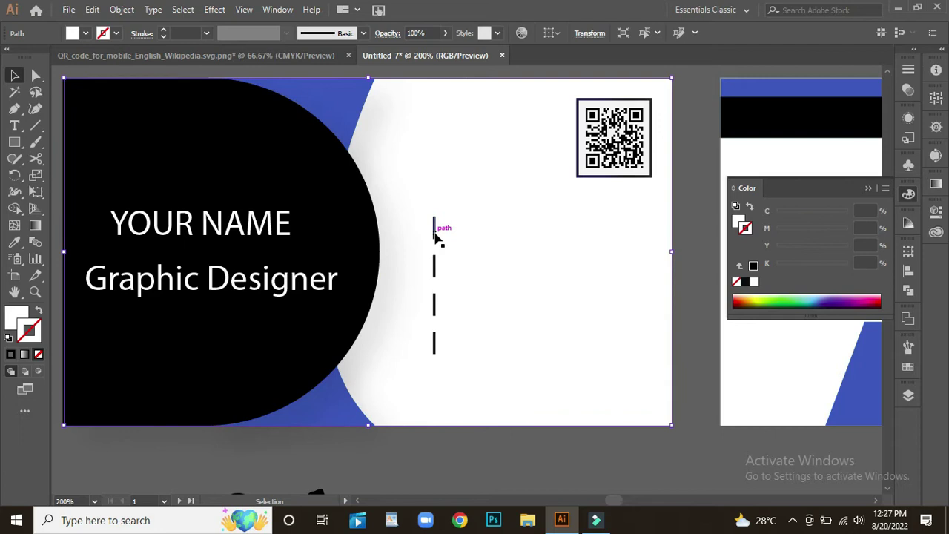
key("backslash")
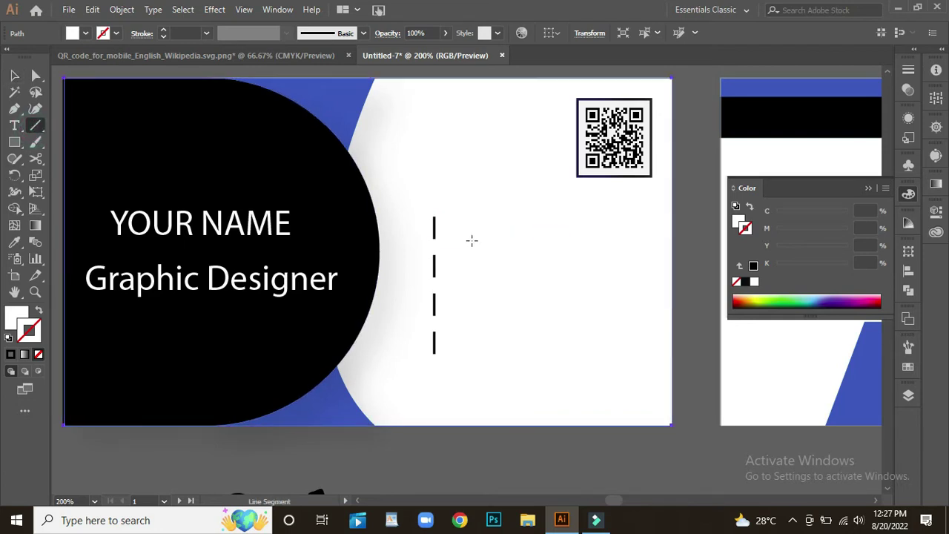
left_click_drag(449, 238, 581, 238)
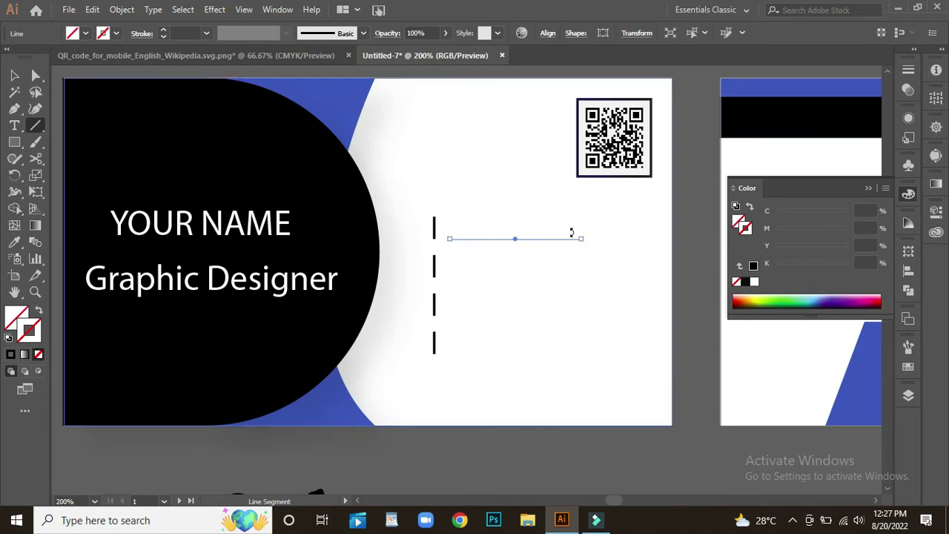
Step: Give the horizontal line a black stroke and zoom in on it
left_click(10, 356)
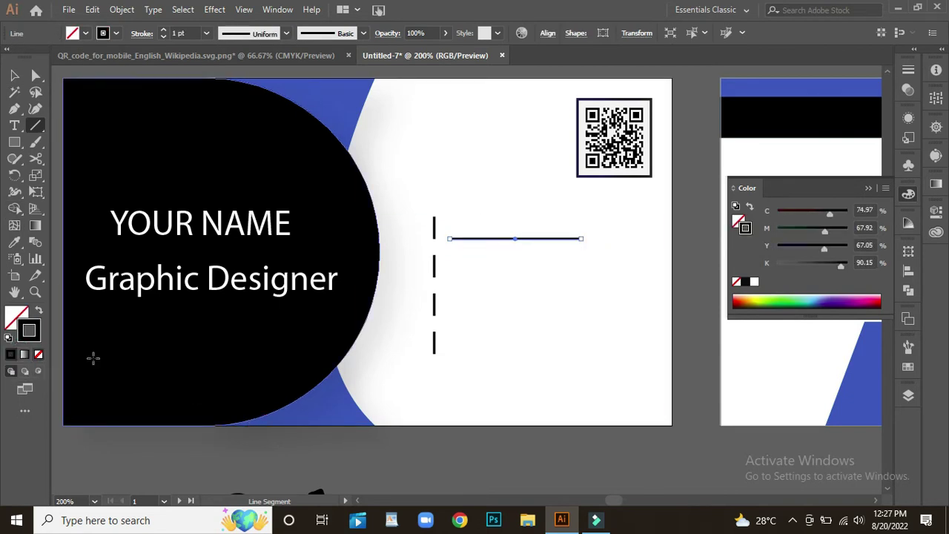
key("v")
key("ctrl+plus")
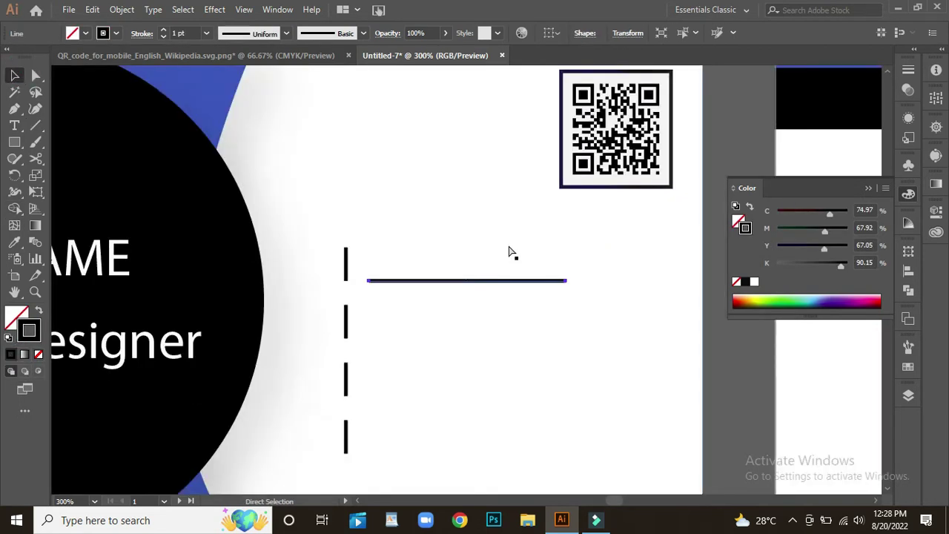
key("ctrl+plus")
key("ctrl+plus")
key("ctrl+plus")
left_click_drag(525, 418, 449, 374)
left_click(869, 188)
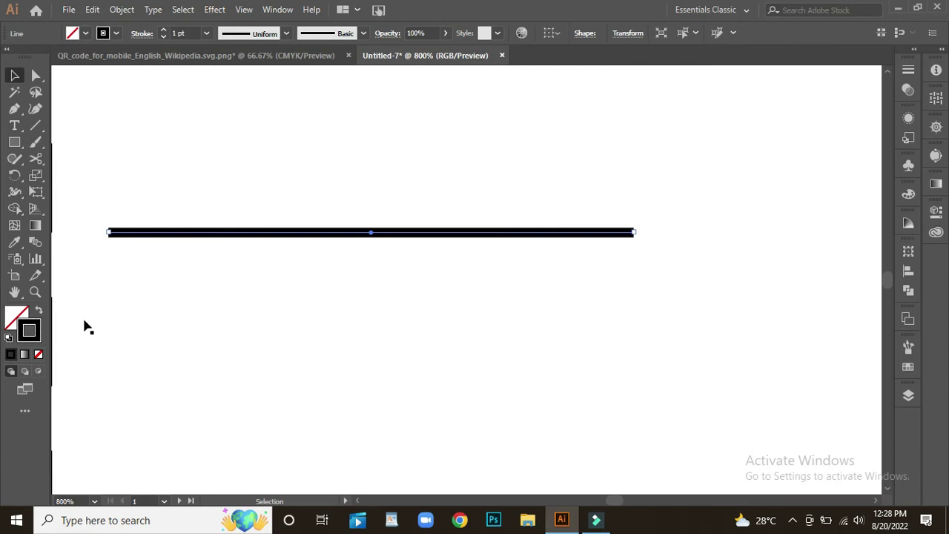
Step: Reset default colours and draw a second line over the black line's left part
left_click(35, 125)
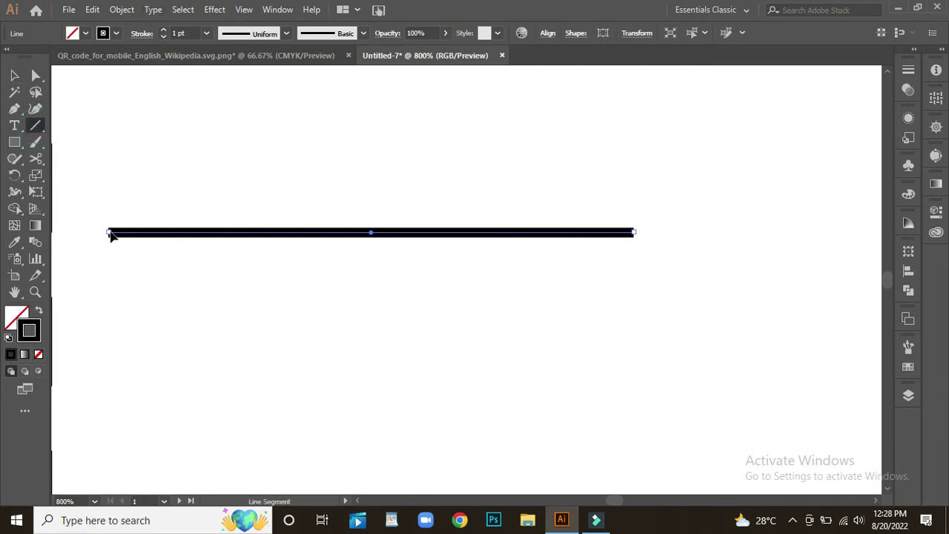
left_click(14, 75)
left_click(84, 124)
left_click(36, 126)
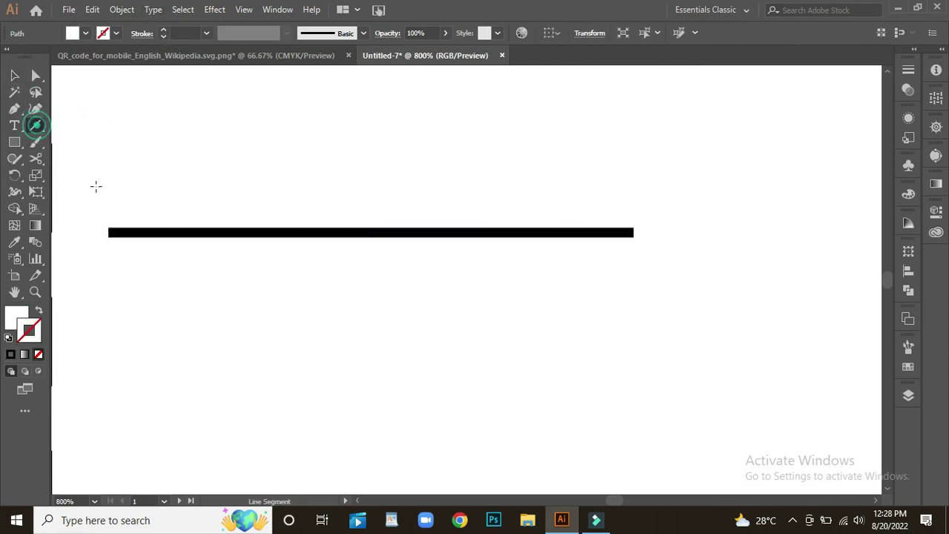
left_click_drag(107, 232, 312, 232)
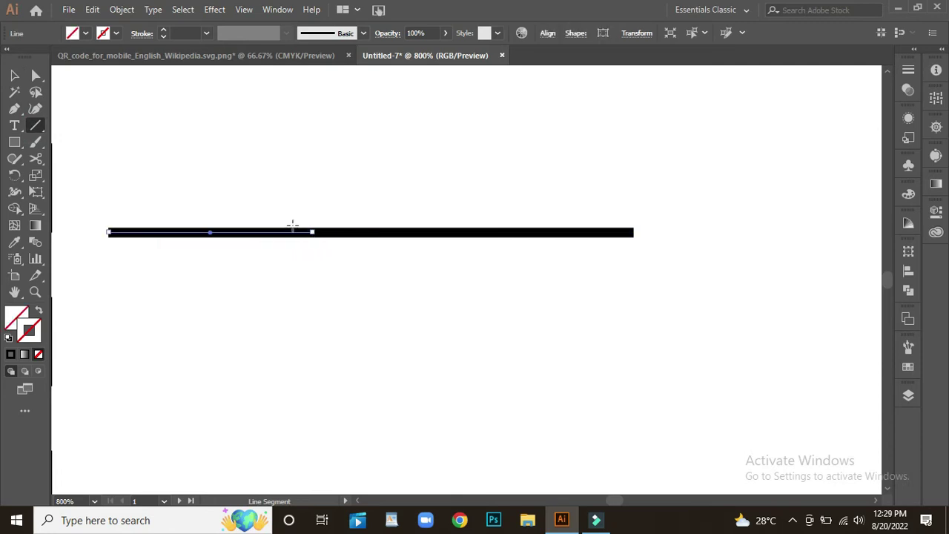
Step: Set the overlay line's stroke to white (FFFFFF) with a 2 pt weight
double_click(34, 338)
left_click_drag(444, 390, 414, 312)
left_click(747, 320)
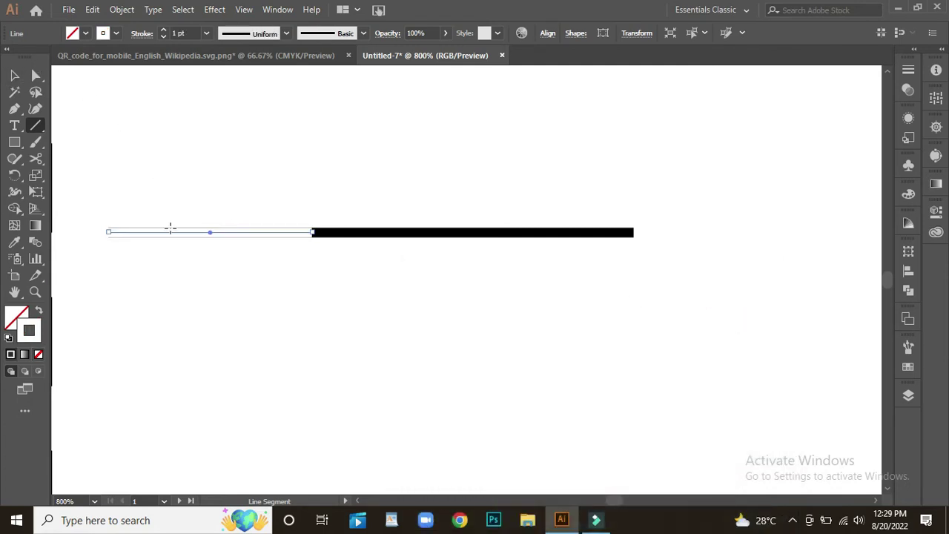
left_click(164, 36)
left_click(163, 31)
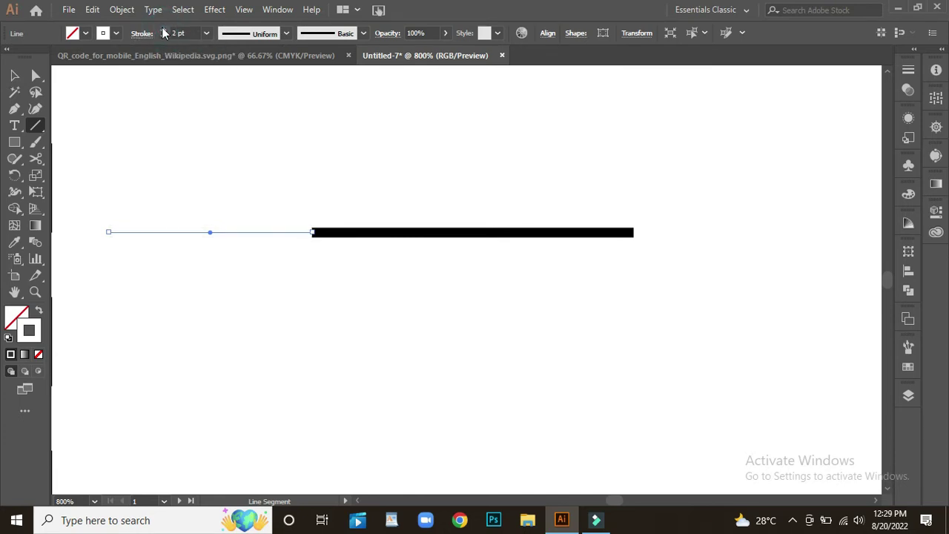
key("ctrl+equal")
key("ctrl+equal")
key("ctrl+equal")
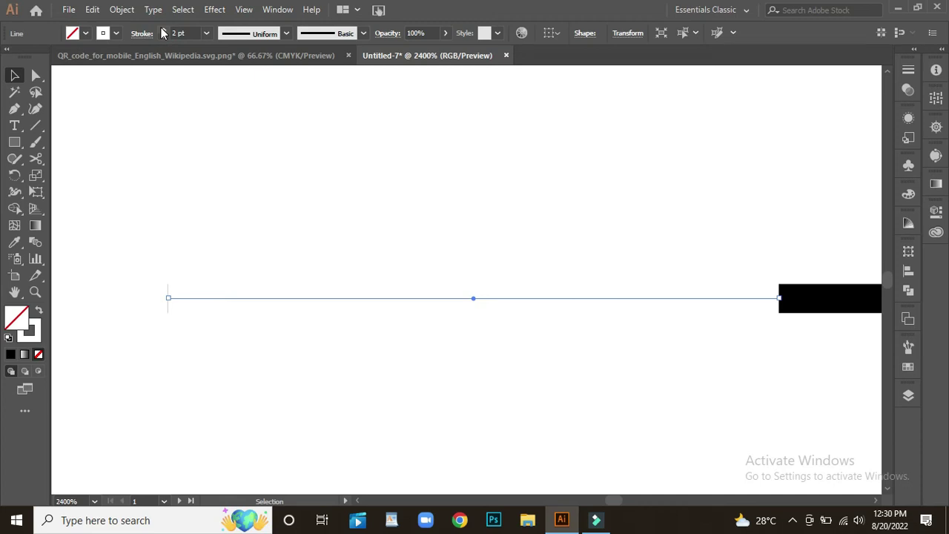
Step: Give the short overlay line rounded caps
left_click(141, 35)
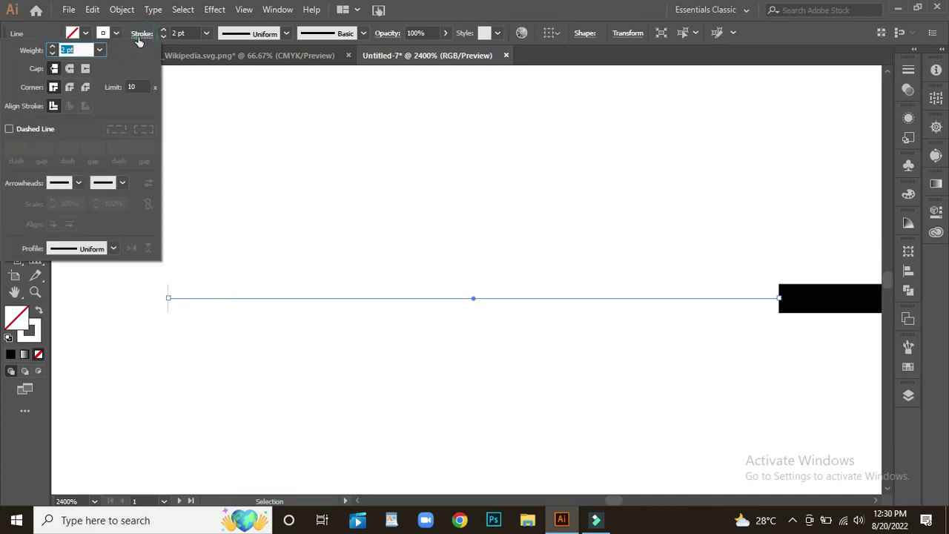
left_click(69, 69)
left_click(312, 391)
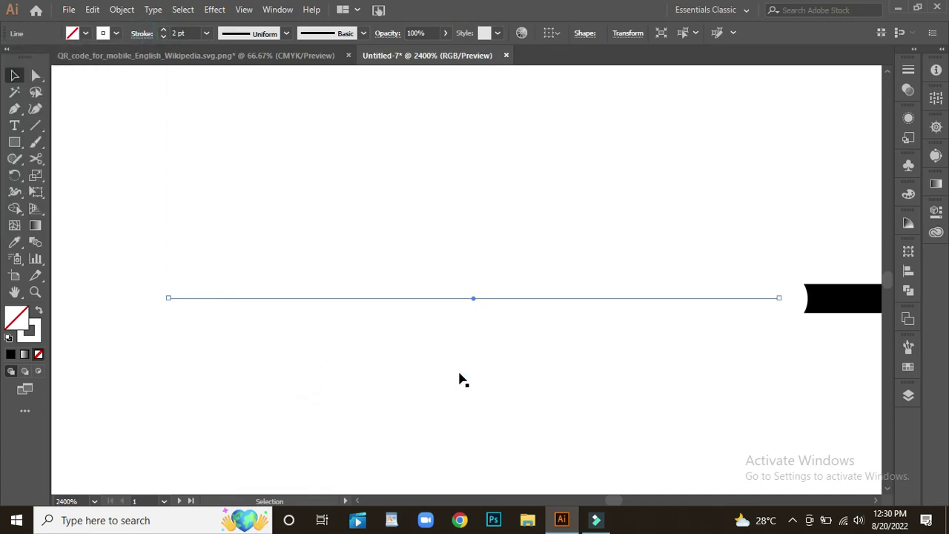
key("ctrl+minus")
key("ctrl+minus")
key("ctrl+minus")
key("ctrl+minus")
key("ctrl+minus")
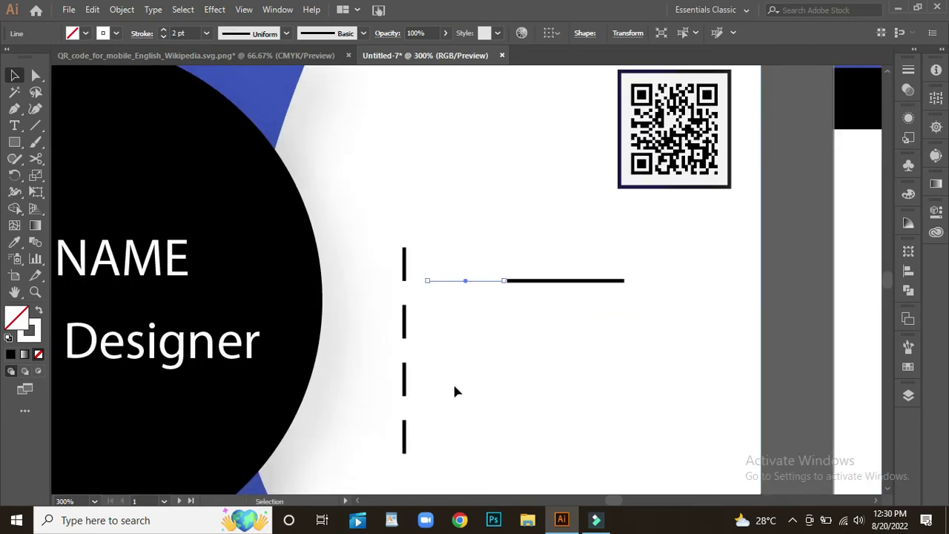
Step: Apply blue from the Swatches to the short line and swap it onto the stroke
left_click(908, 369)
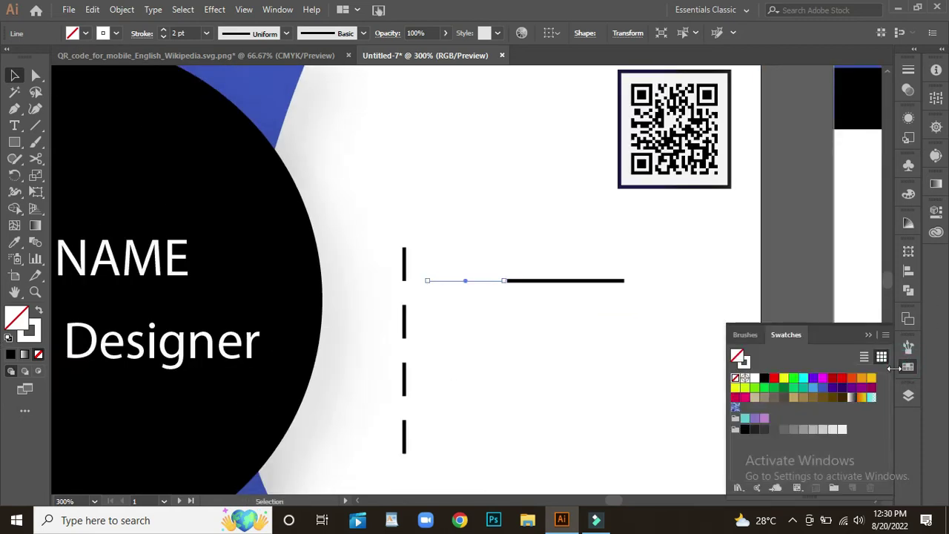
left_click(822, 394)
left_click(39, 311)
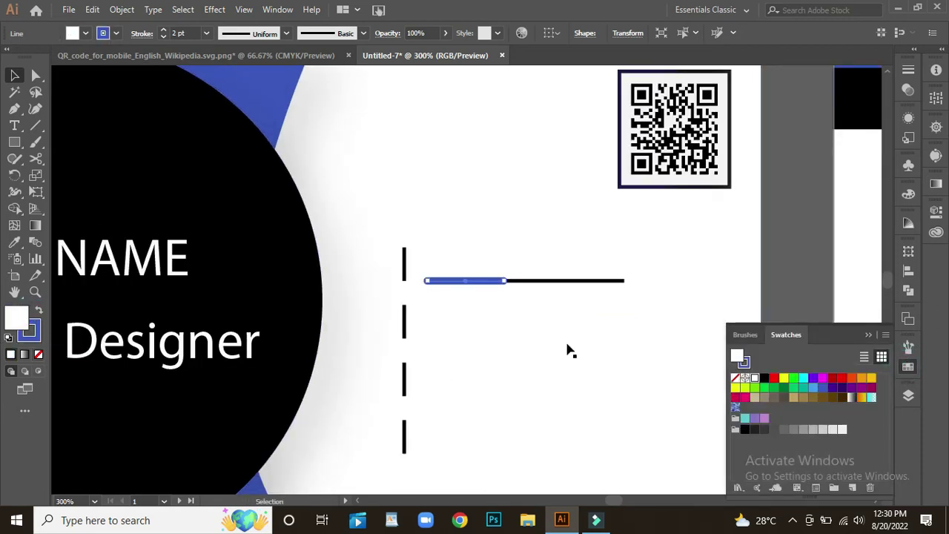
left_click(867, 335)
left_click(559, 371)
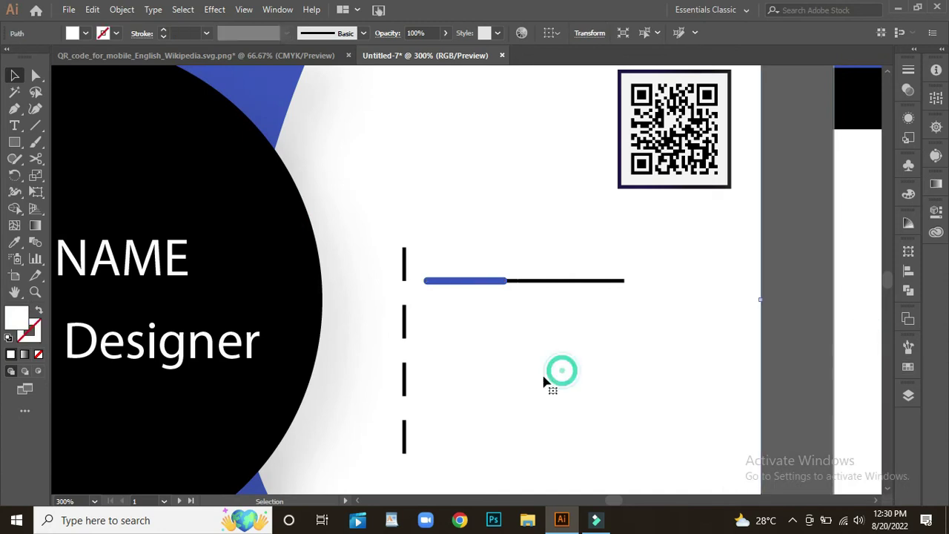
Step: Select the blue and black line segments and group them together
left_click(501, 282)
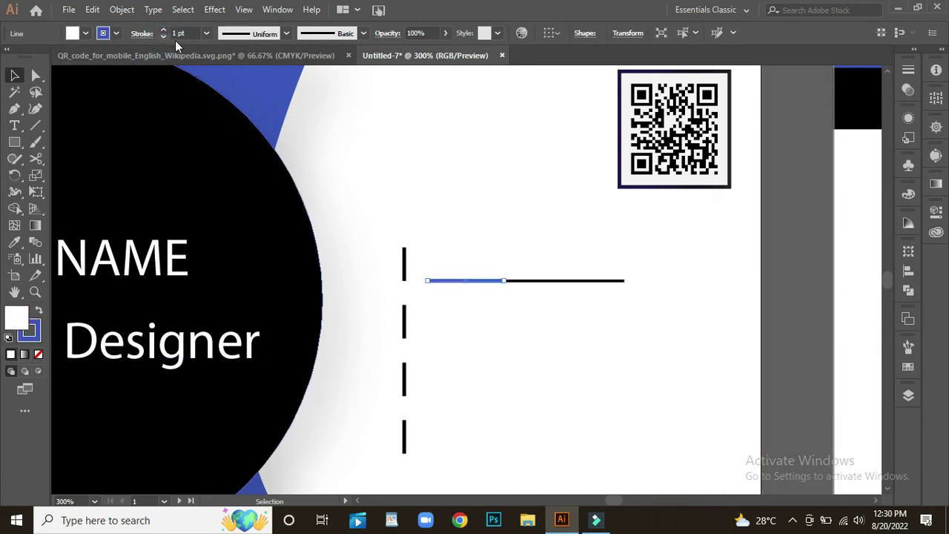
left_click(214, 254)
scroll(512, 394, "down", 1)
scroll(512, 393, "up", 1)
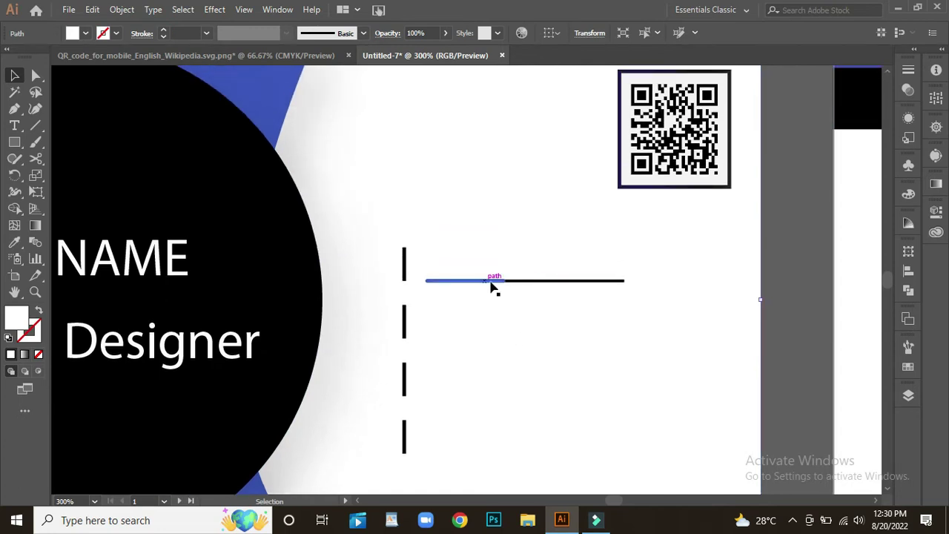
left_click(548, 279)
left_click(484, 282)
right_click(486, 283)
left_click(522, 318)
left_click(509, 361)
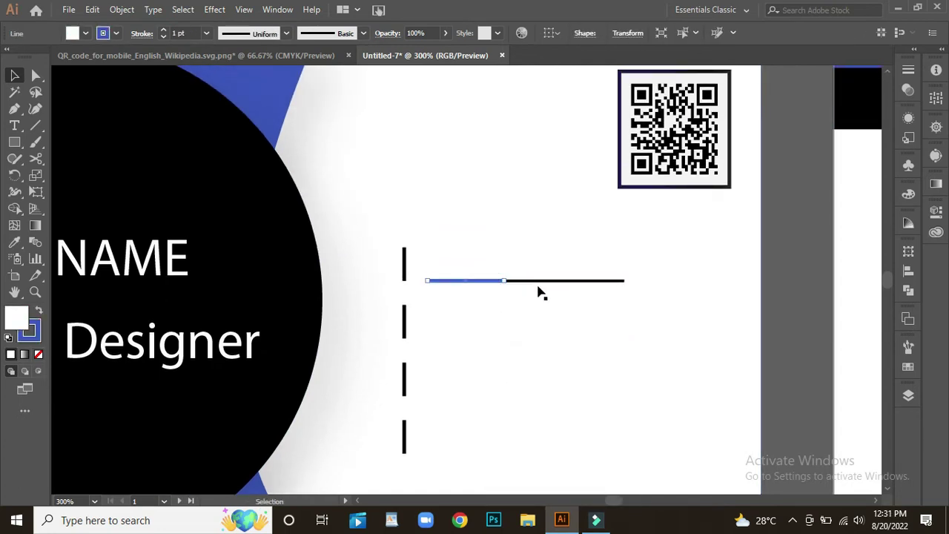
Step: Copy the underline group down and repeat it to make four evenly spaced underlines
left_click_drag(493, 280, 495, 343)
key("ctrl+d")
key("ctrl+d")
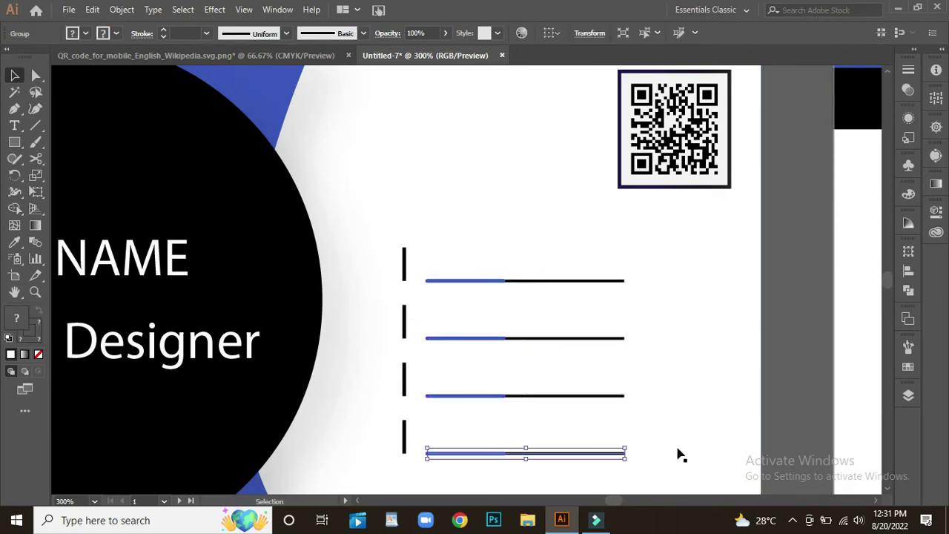
left_click(689, 346)
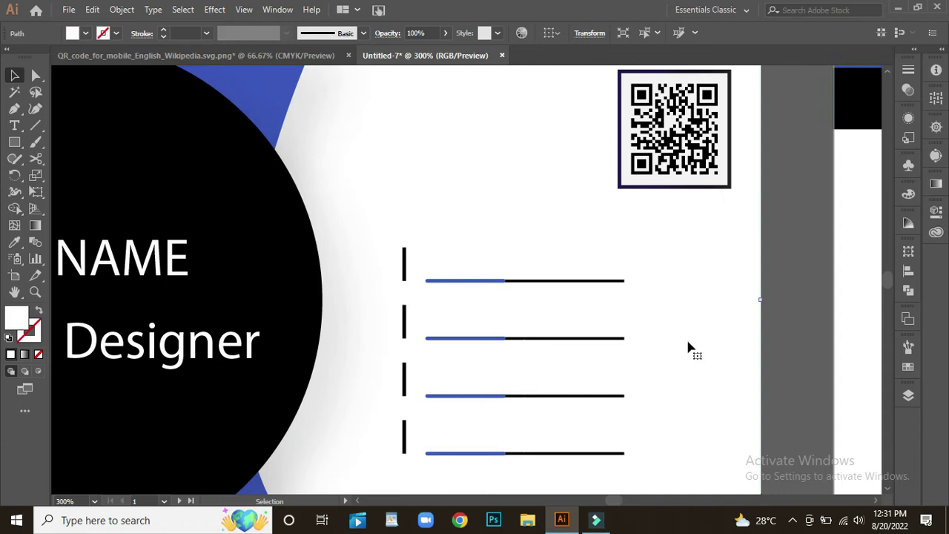
scroll(689, 346, "down", 1)
scroll(689, 346, "up", 1)
scroll(689, 346, "down", 2)
Step: Drag each of the four vertical ticks to line up with its underline's left end
mouse_move(416, 229)
left_mouse_down()
mouse_move(429, 233)
mouse_move(429, 223)
left_mouse_up()
left_click(456, 265)
left_click_drag(405, 292, 428, 290)
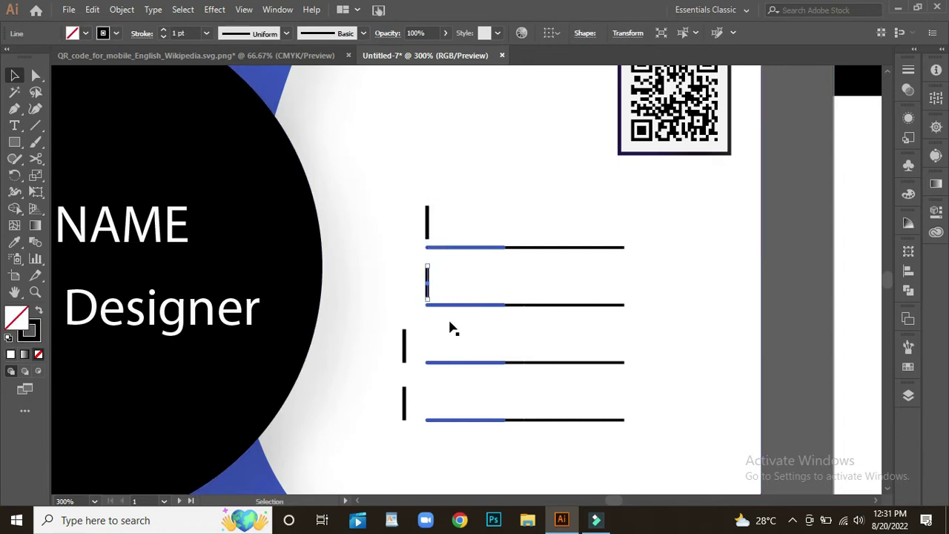
left_click_drag(407, 349, 430, 348)
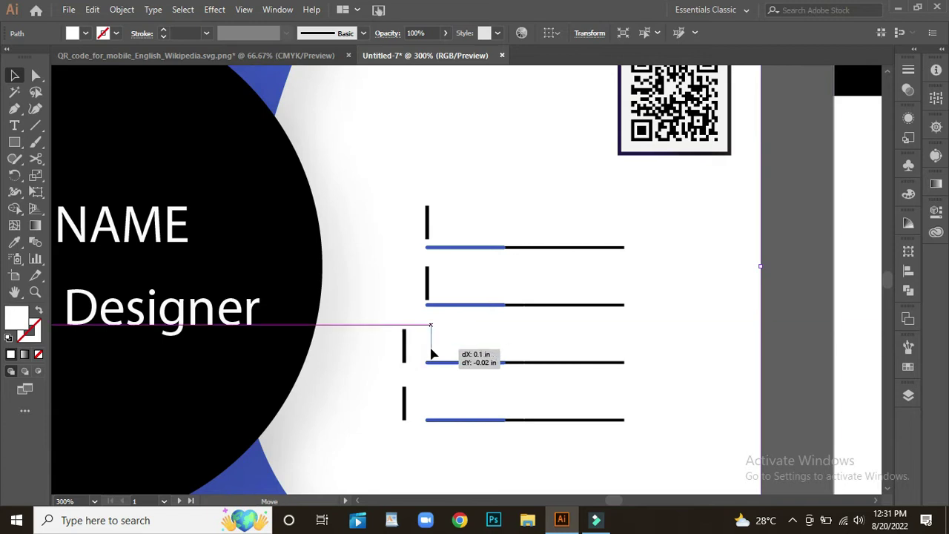
left_click(445, 436)
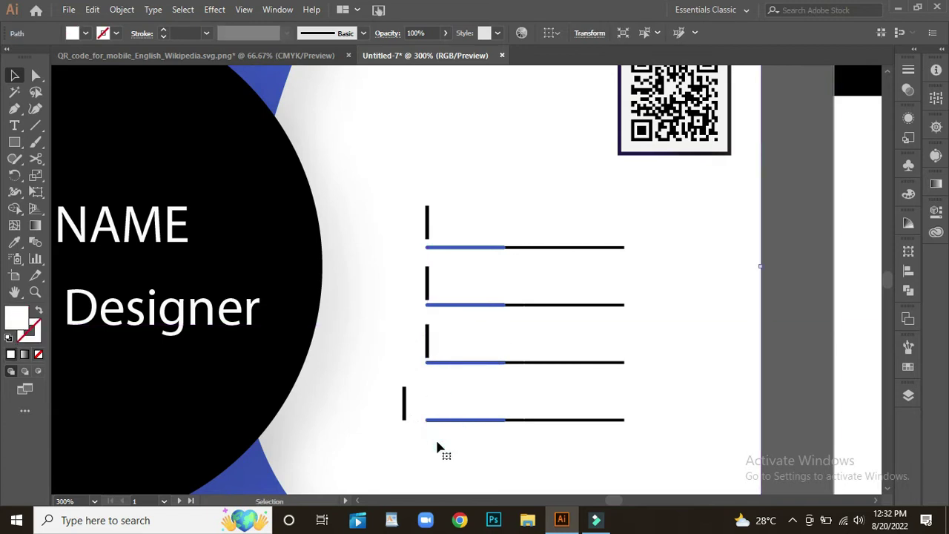
left_click(428, 223)
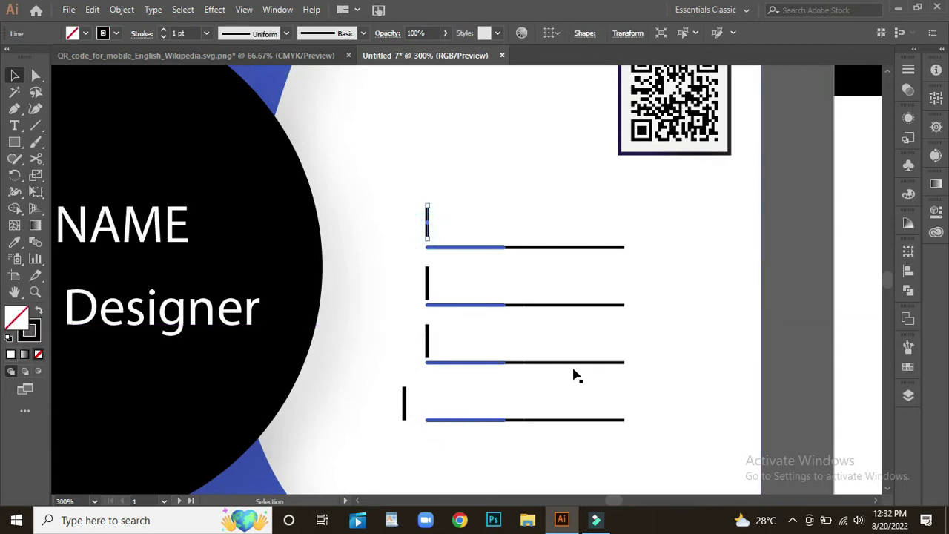
left_click(440, 452)
left_click_drag(404, 408, 428, 413)
left_click(445, 469)
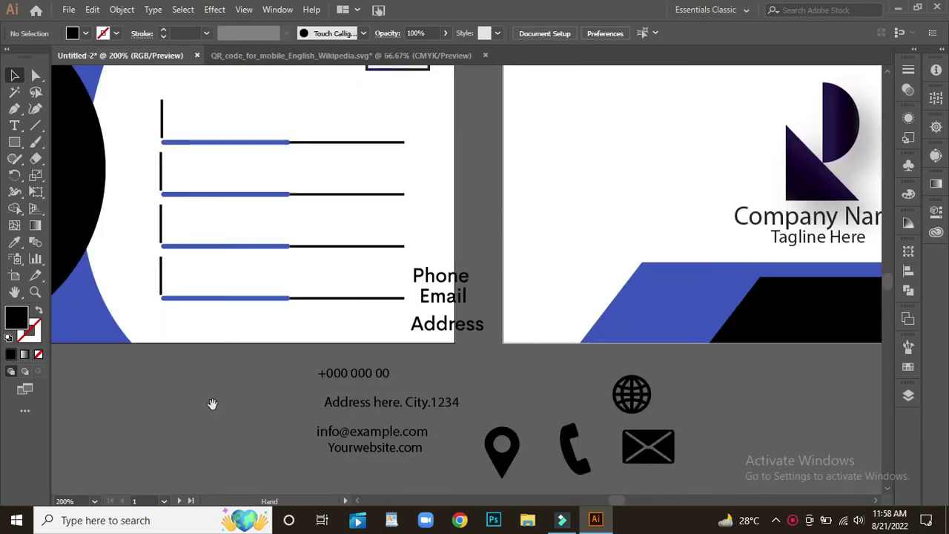
Step: Move the Phone, Email and Address text labels into the first three underline fields
left_click_drag(213, 404, 218, 417)
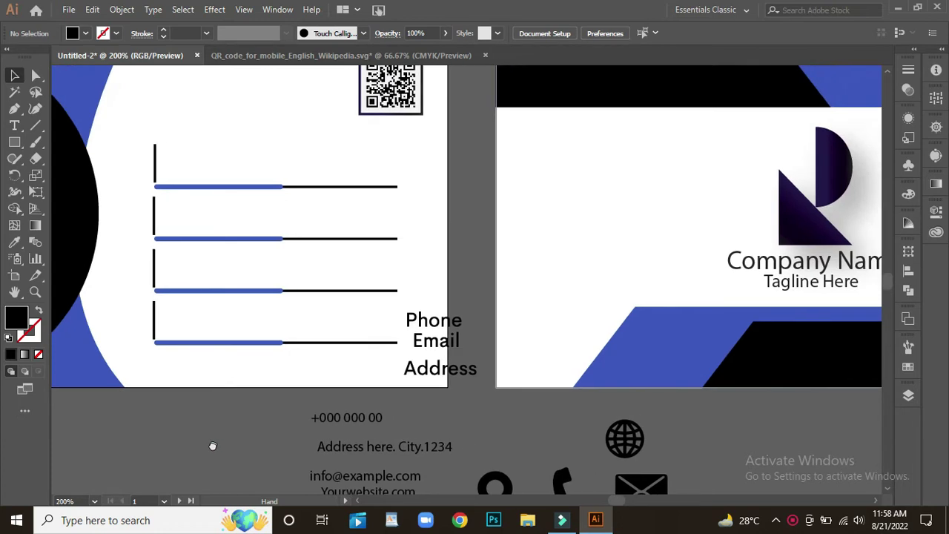
left_click_drag(438, 292, 178, 117)
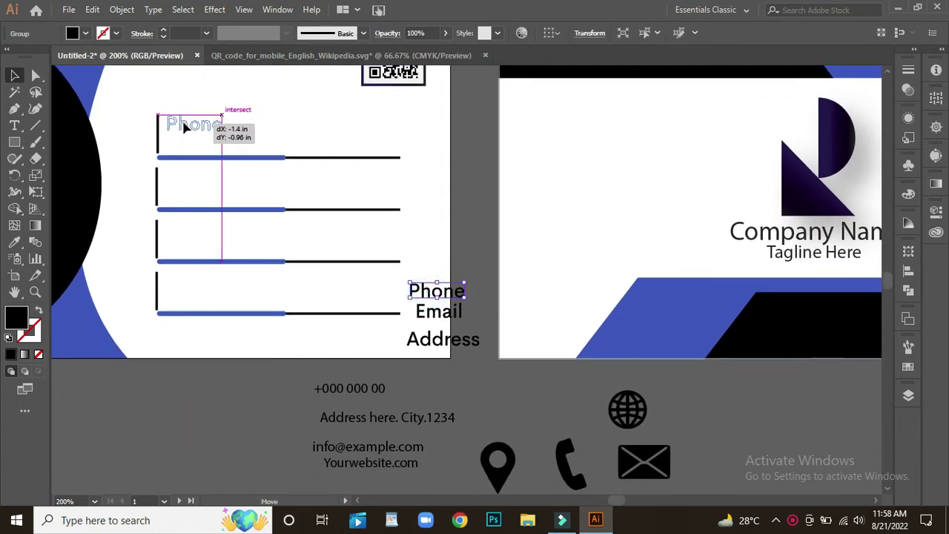
mouse_move(179, 117)
left_mouse_down()
mouse_move(220, 129)
mouse_move(211, 128)
left_mouse_up()
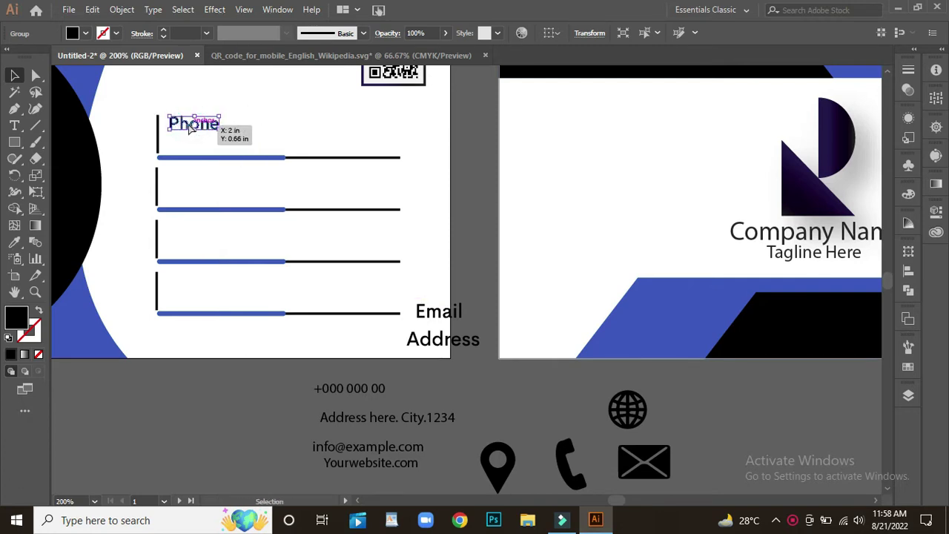
left_click(443, 186)
mouse_move(438, 318)
left_mouse_down()
mouse_move(190, 181)
mouse_move(211, 184)
left_mouse_up()
left_click_drag(430, 343, 182, 233)
left_click(268, 243)
scroll(538, 454, "down", 1)
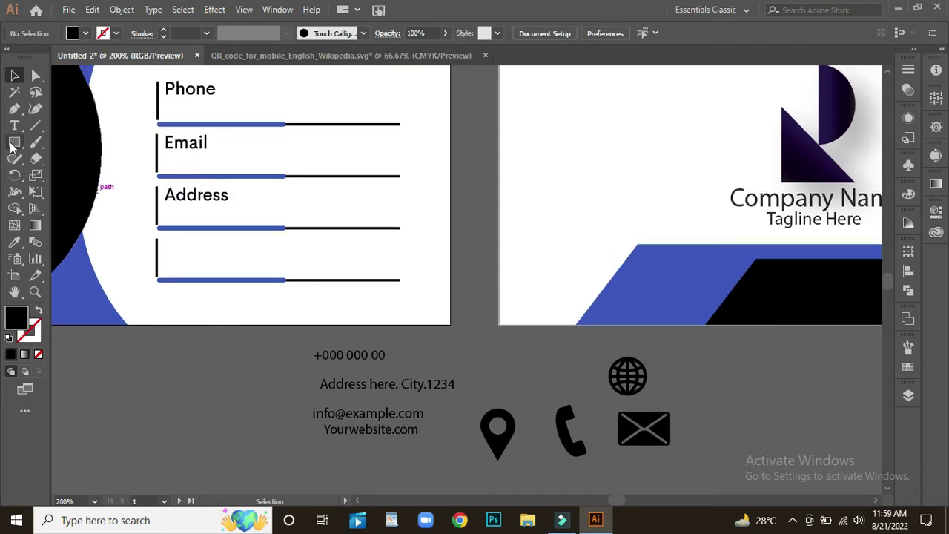
Step: Add a Website text label in the fourth field, scaled to match the other labels
key("t")
left_click(163, 239)
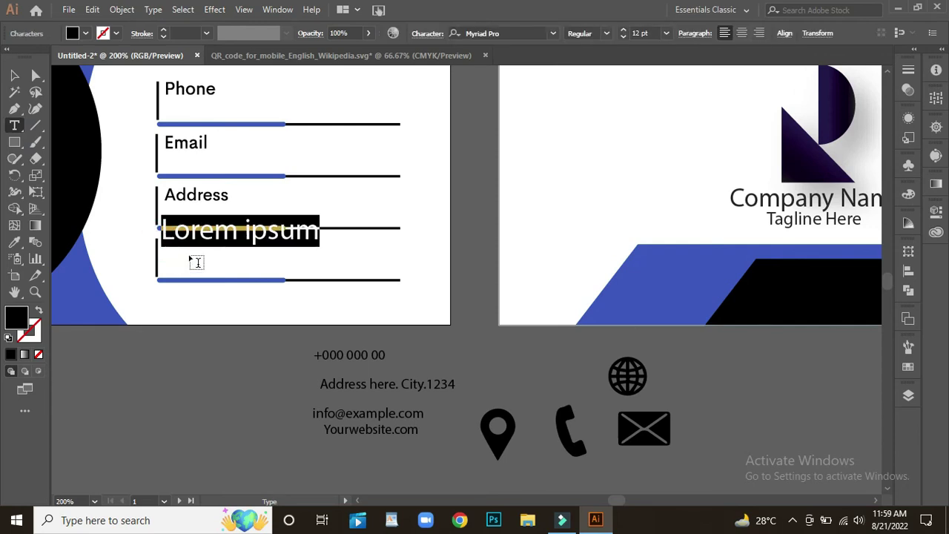
type("Website")
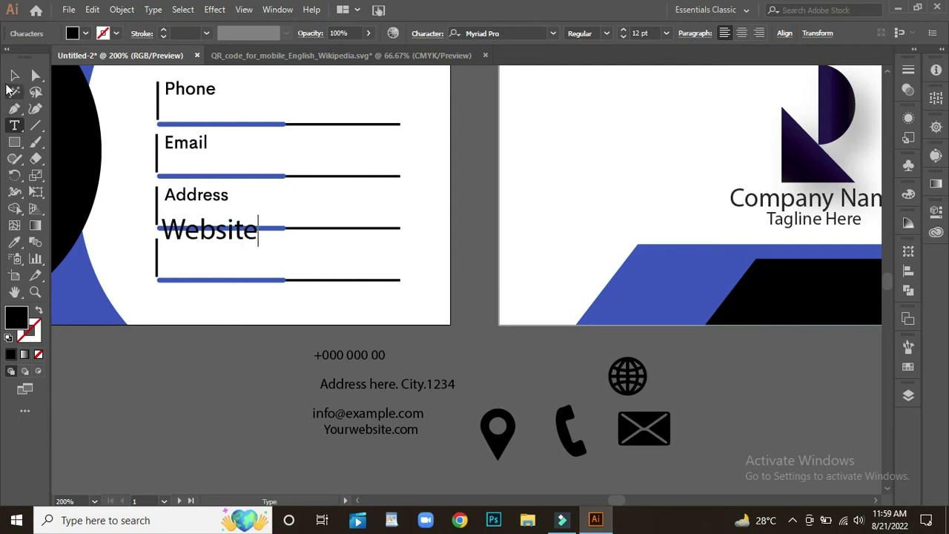
left_click(14, 75)
mouse_move(212, 239)
left_mouse_down()
mouse_move(212, 254)
mouse_move(247, 258)
left_mouse_up()
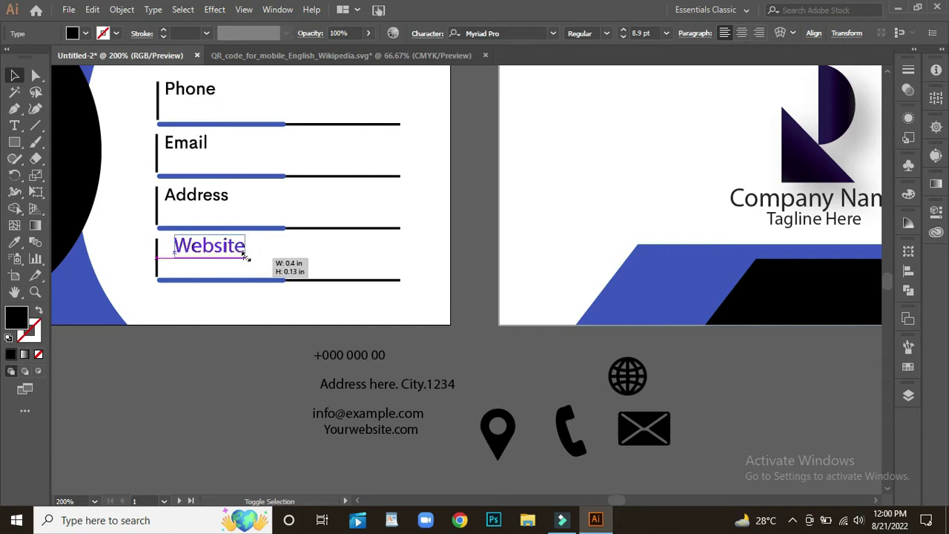
mouse_move(245, 255)
left_mouse_down()
mouse_move(195, 253)
mouse_move(225, 258)
mouse_move(205, 249)
left_mouse_up()
left_click(196, 374)
left_click(191, 251)
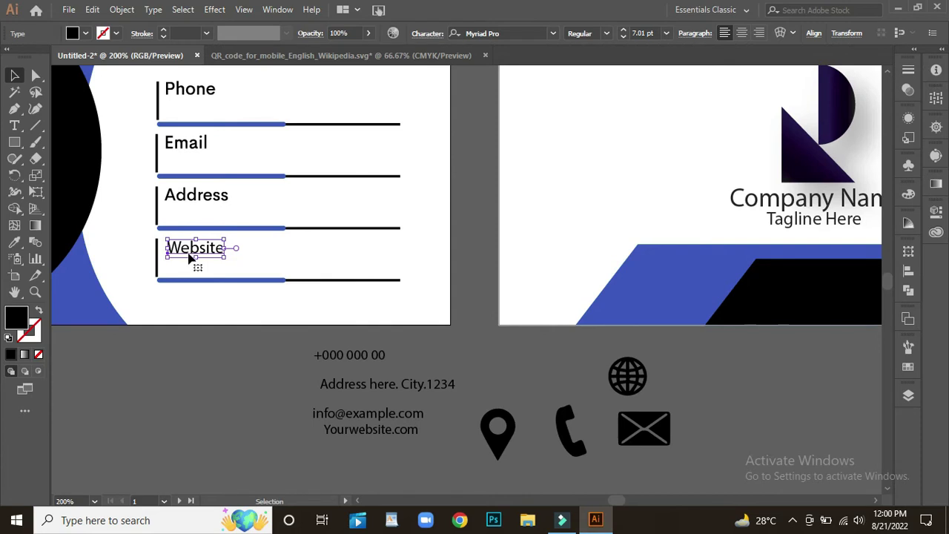
key("Left")
left_click(294, 273)
Step: Marquee-select all four contact fields, shrink them and shift them right
scroll(227, 309, "up", 1)
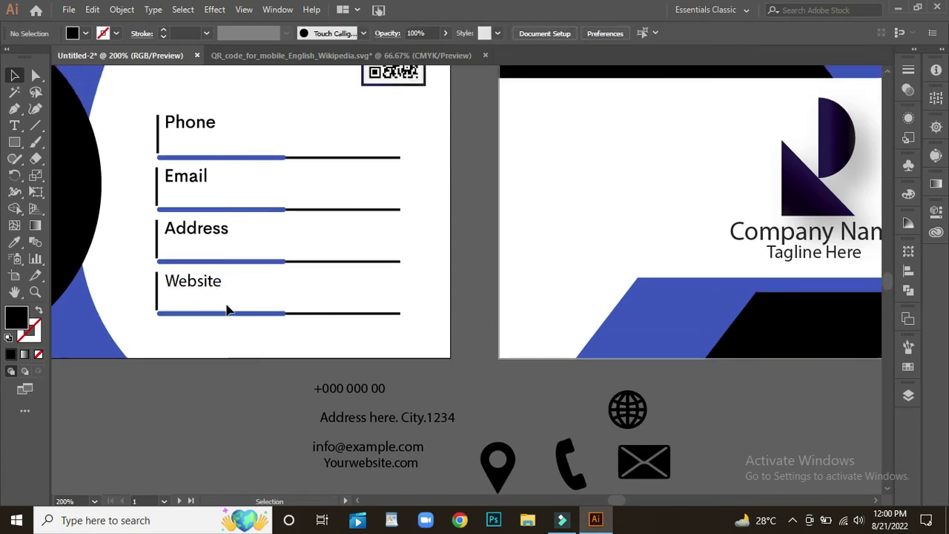
left_click(187, 132)
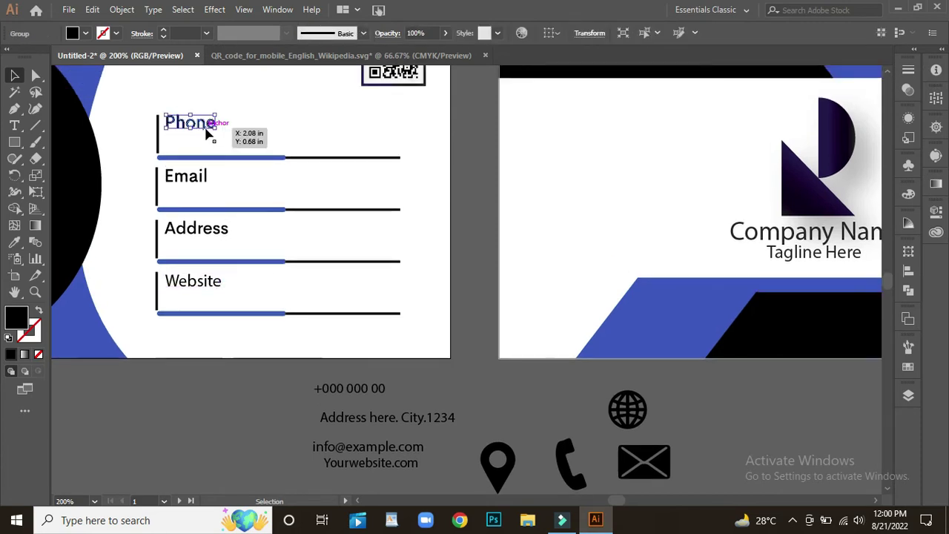
left_click(246, 127)
scroll(284, 184, "up", 1)
mouse_move(140, 123)
left_mouse_down()
mouse_move(384, 367)
mouse_move(413, 359)
mouse_move(382, 317)
left_mouse_up()
left_click_drag(239, 185, 254, 196)
Step: Move the phone, envelope, location pin and globe icons beside their matching labels
scroll(272, 233, "down", 1)
left_click(176, 430)
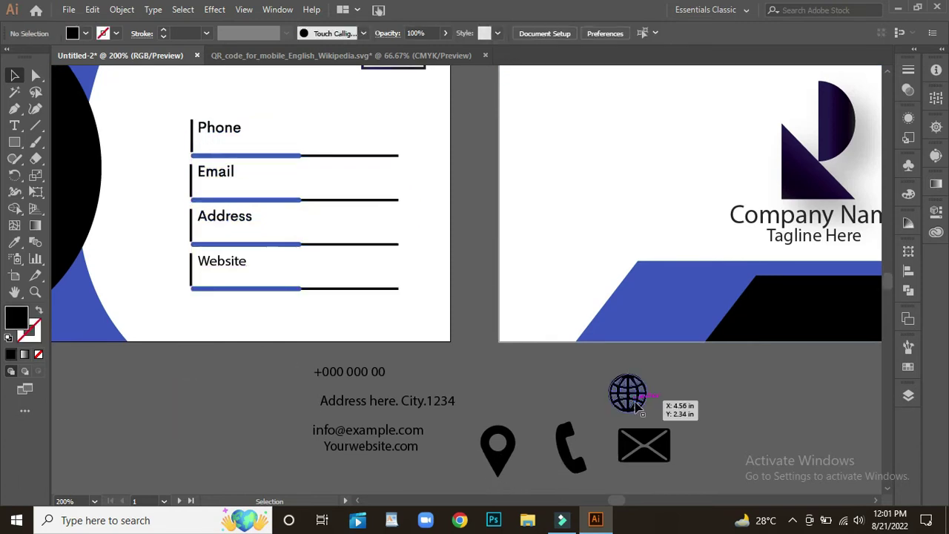
mouse_move(568, 463)
left_mouse_down()
mouse_move(155, 146)
mouse_move(160, 138)
left_mouse_up()
left_click_drag(648, 468, 150, 188)
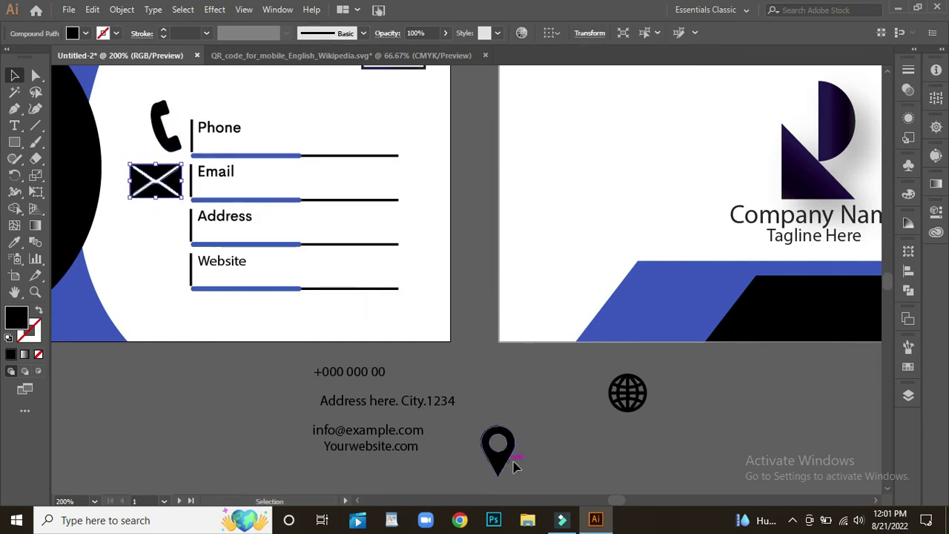
left_click_drag(499, 464, 158, 245)
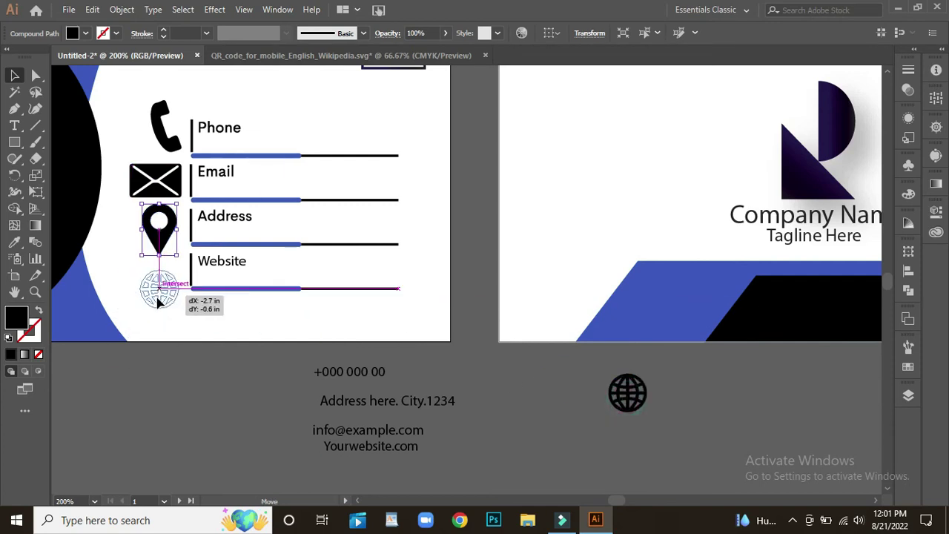
left_click_drag(628, 393, 158, 288)
Step: Shrink the phone and envelope icons and position them by the Phone and Email labels
left_click(170, 140)
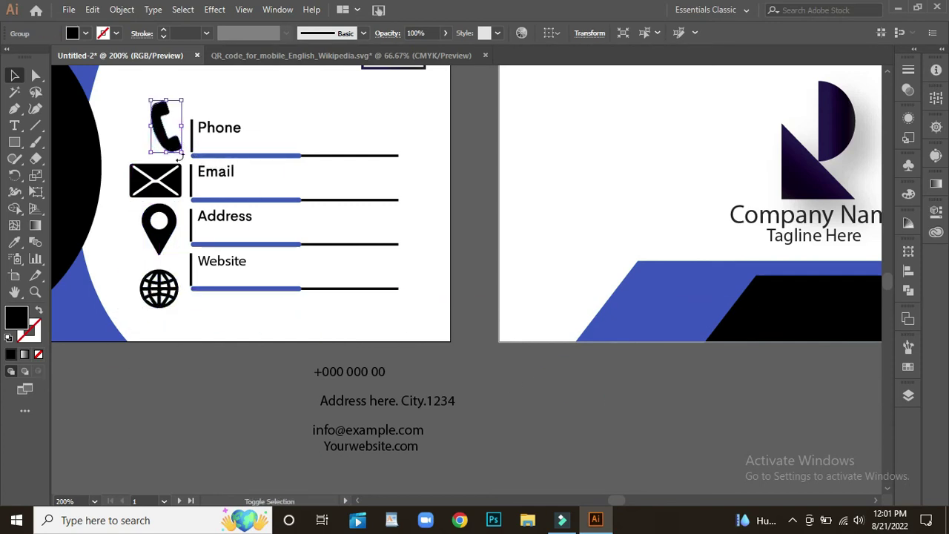
mouse_move(182, 152)
left_mouse_down()
mouse_move(176, 139)
mouse_move(185, 142)
left_mouse_up()
left_click(170, 185)
left_click_drag(186, 200, 156, 183)
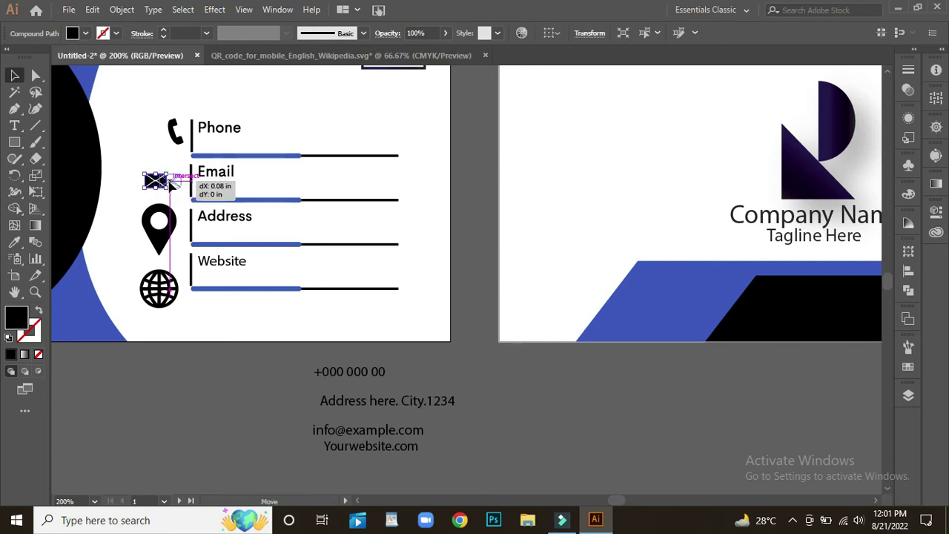
left_click_drag(154, 182, 175, 182)
left_click_drag(175, 132, 178, 134)
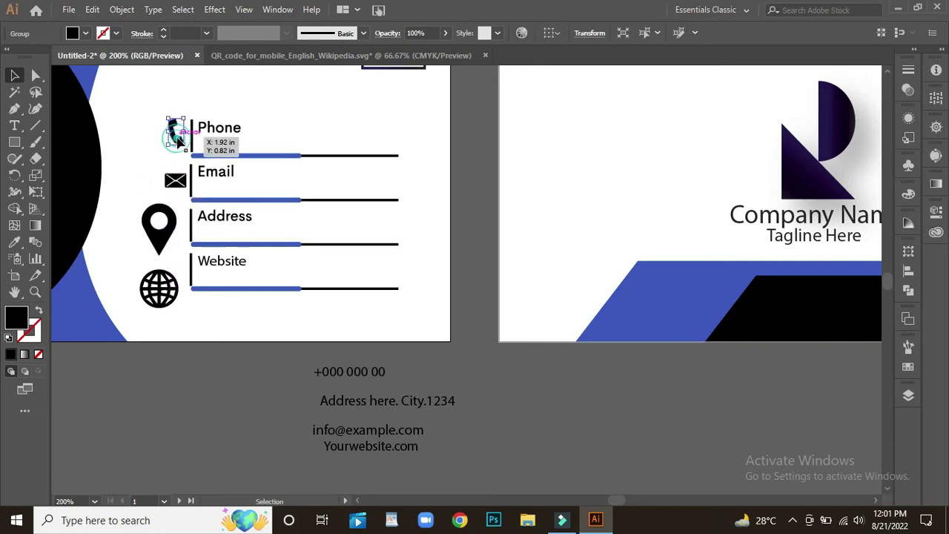
left_click(275, 191)
Step: Shrink the location pin and globe icons and place them beside Address and Website
left_click(160, 232)
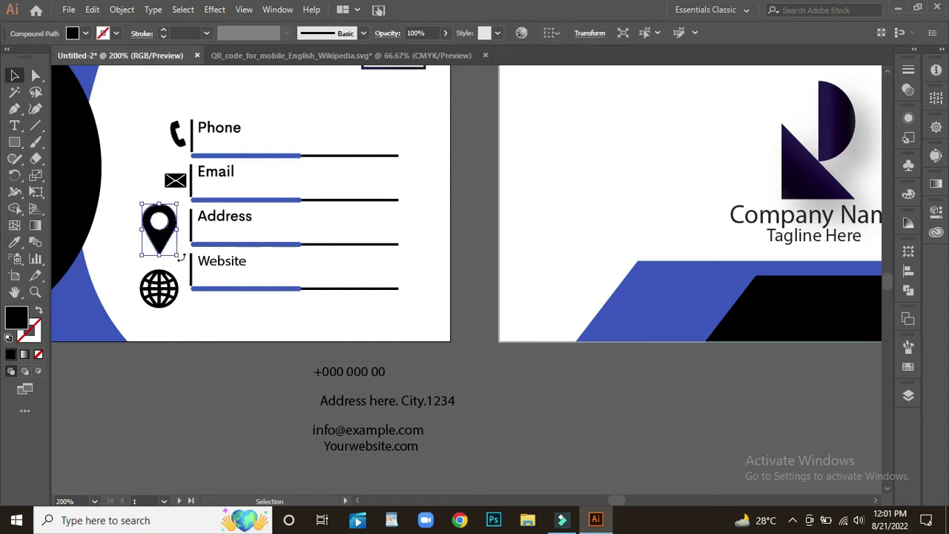
mouse_move(178, 258)
left_mouse_down()
mouse_move(169, 240)
mouse_move(178, 225)
left_mouse_up()
left_click(179, 298)
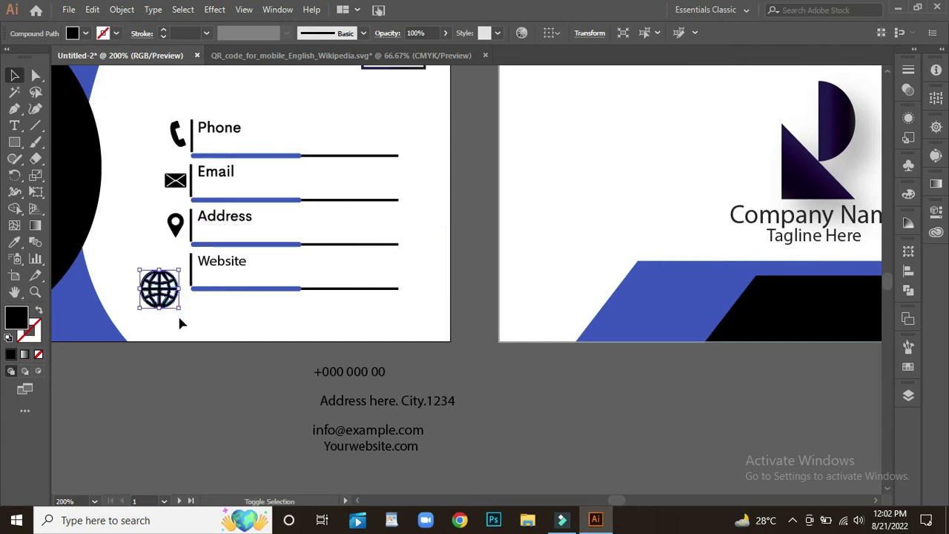
left_click_drag(177, 313, 176, 270)
left_click(192, 371)
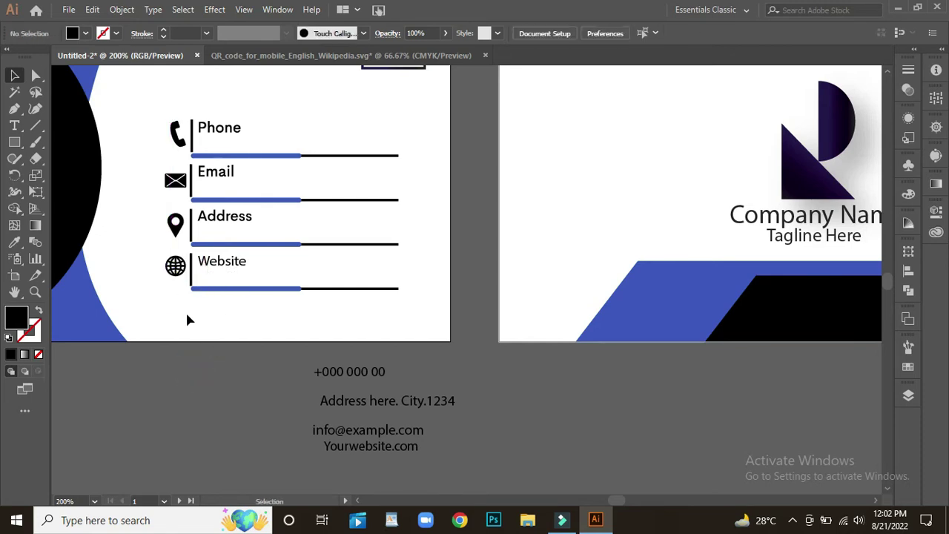
left_click(175, 268)
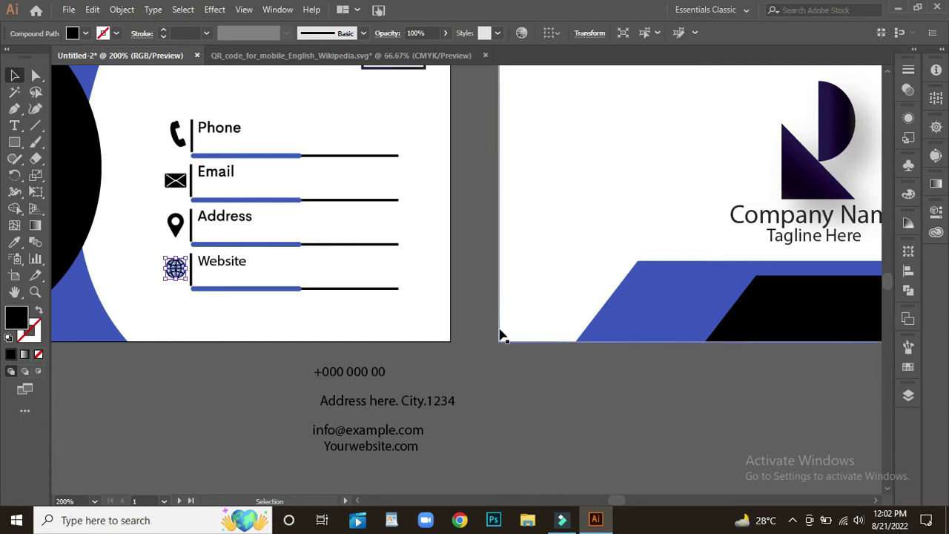
left_click(252, 429)
Step: Move the phone number up onto the Phone line and nudge it into place
left_click(176, 270)
left_click(223, 379)
left_click_drag(357, 378, 230, 149)
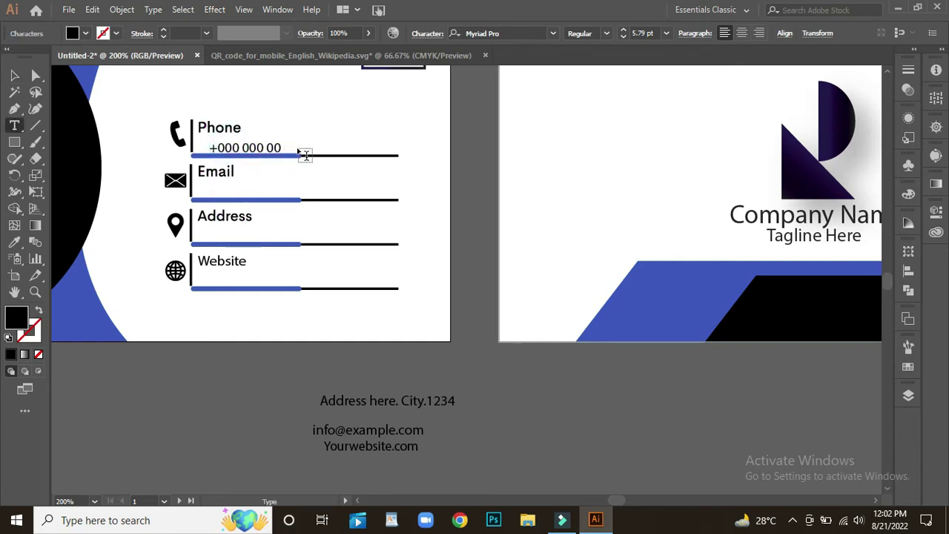
left_click(281, 145, "ctrl")
key("v")
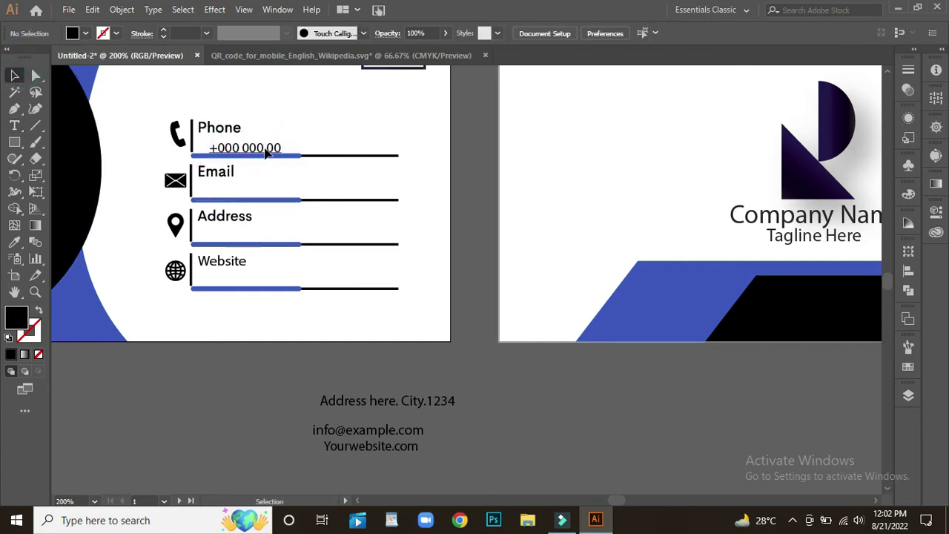
left_click(267, 150)
key("Up")
key("Up")
key("Up")
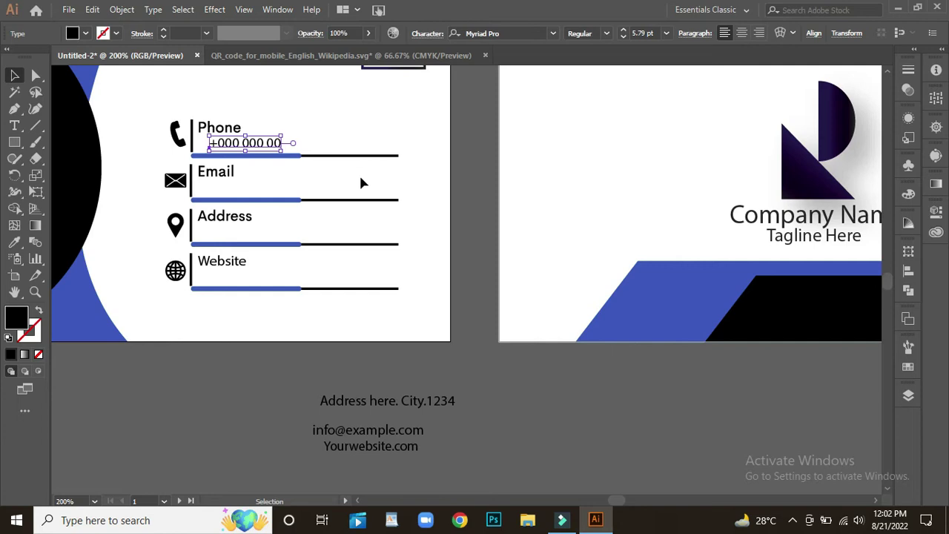
left_click(341, 169)
left_click(299, 159)
left_click(290, 181)
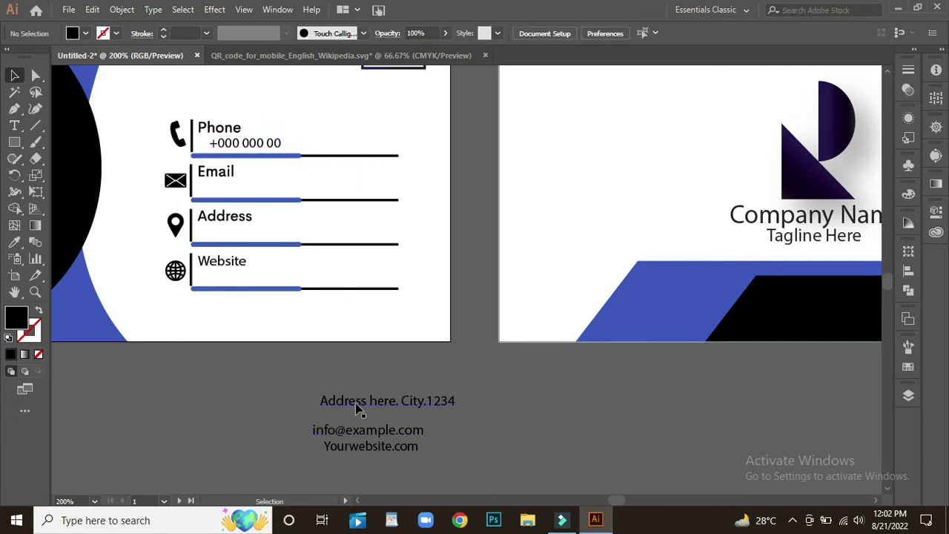
left_click(337, 444)
left_click_drag(334, 438, 232, 192)
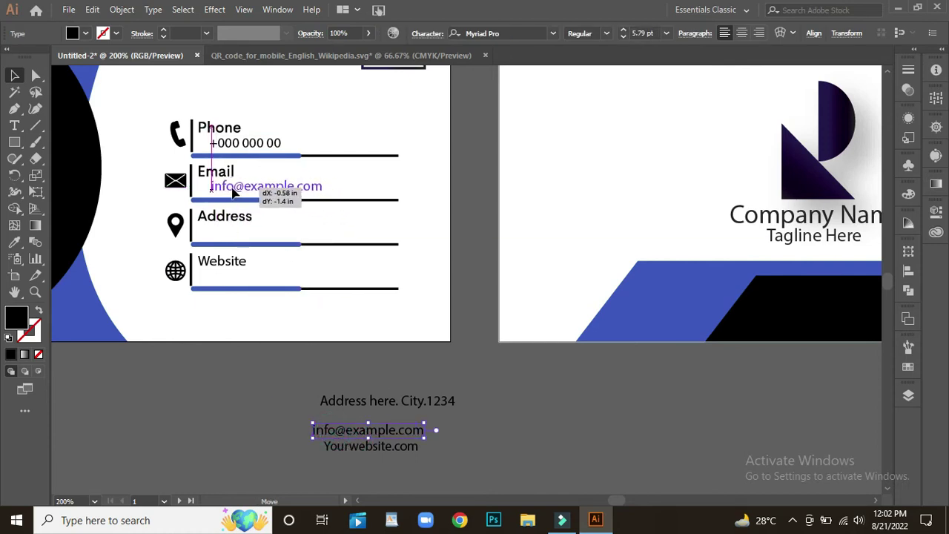
left_click_drag(232, 192, 234, 194)
left_click(233, 384)
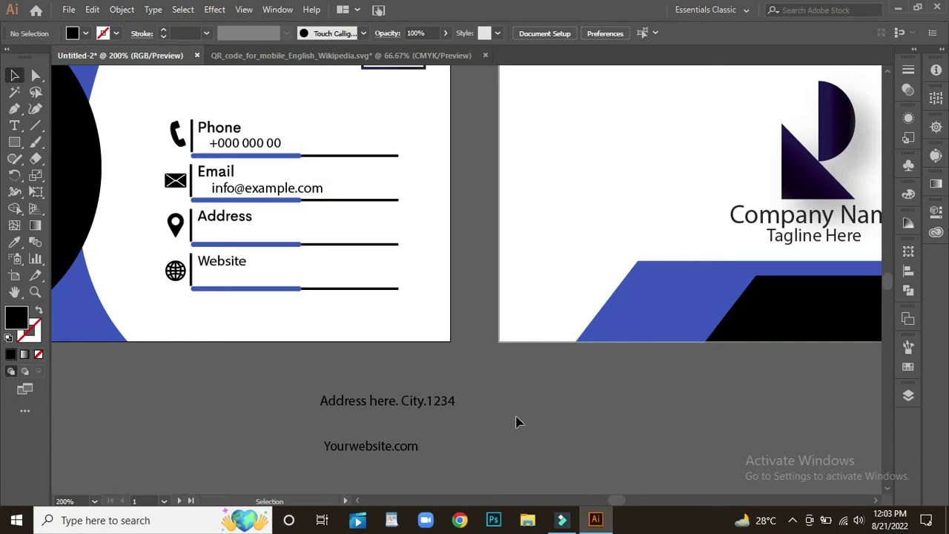
left_click_drag(355, 407, 236, 232)
left_click(238, 423)
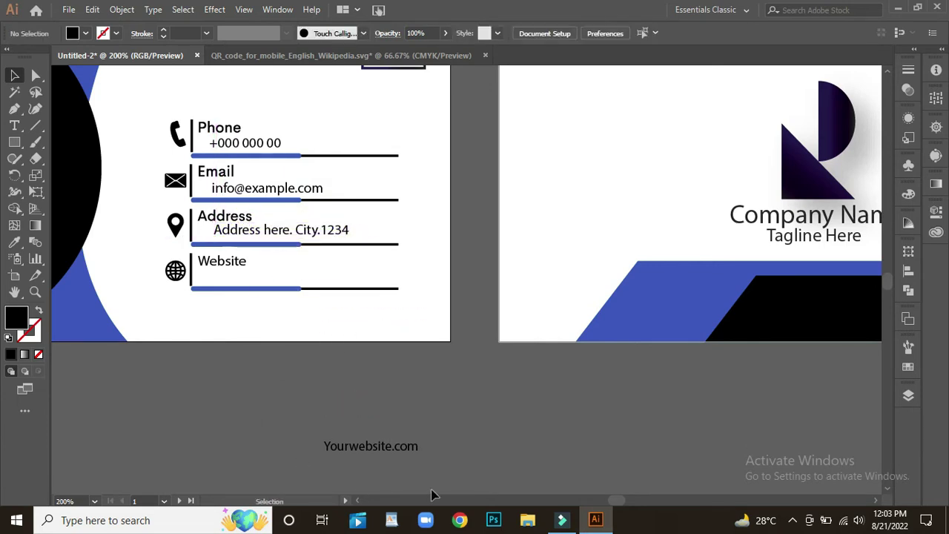
left_click_drag(304, 231, 305, 235)
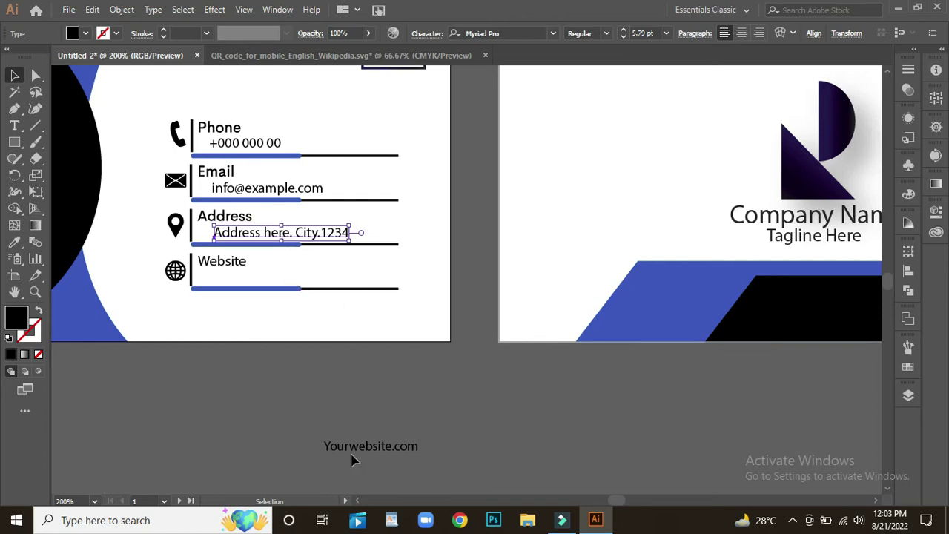
Step: Move Yourwebsite.com up onto the Website line beside its icon
left_click(340, 448)
left_click_drag(340, 454, 231, 286)
left_click(253, 426)
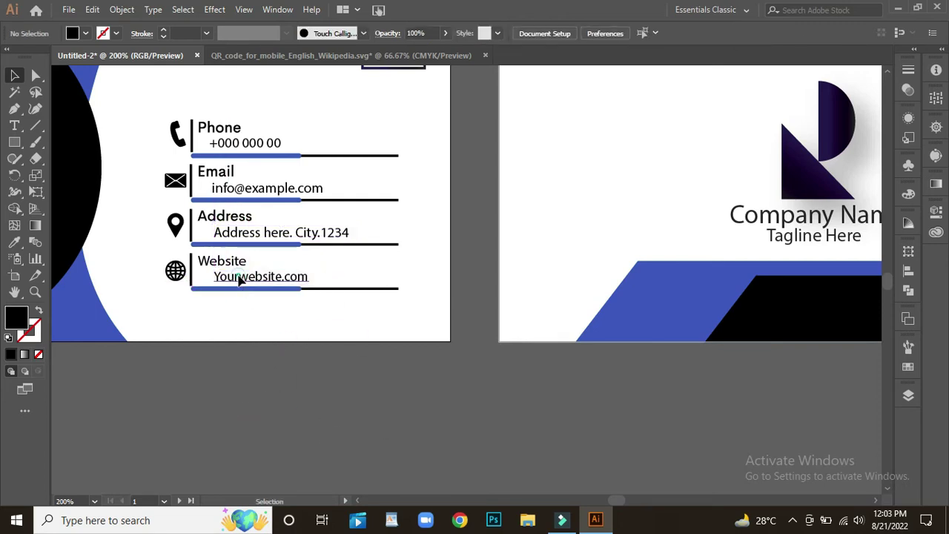
left_click(239, 279)
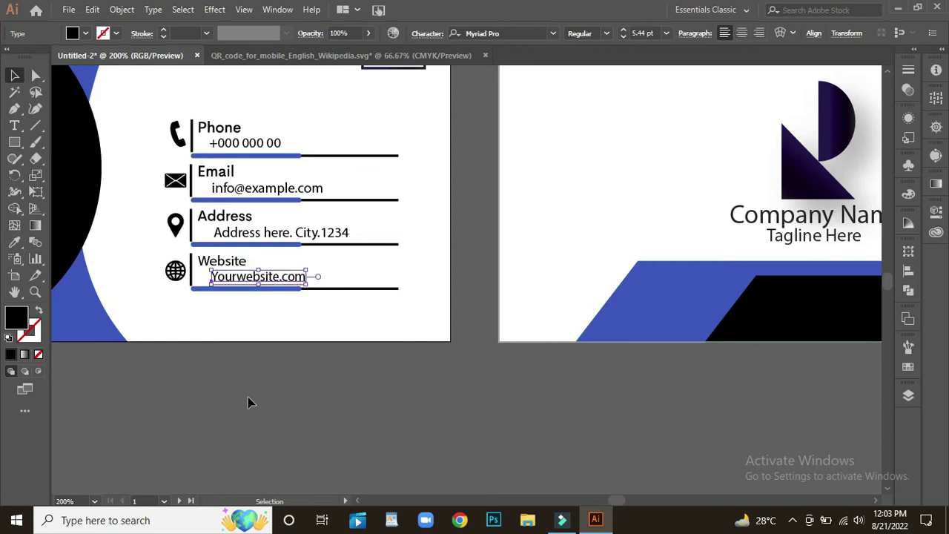
left_click(351, 394)
scroll(329, 260, "up", 2)
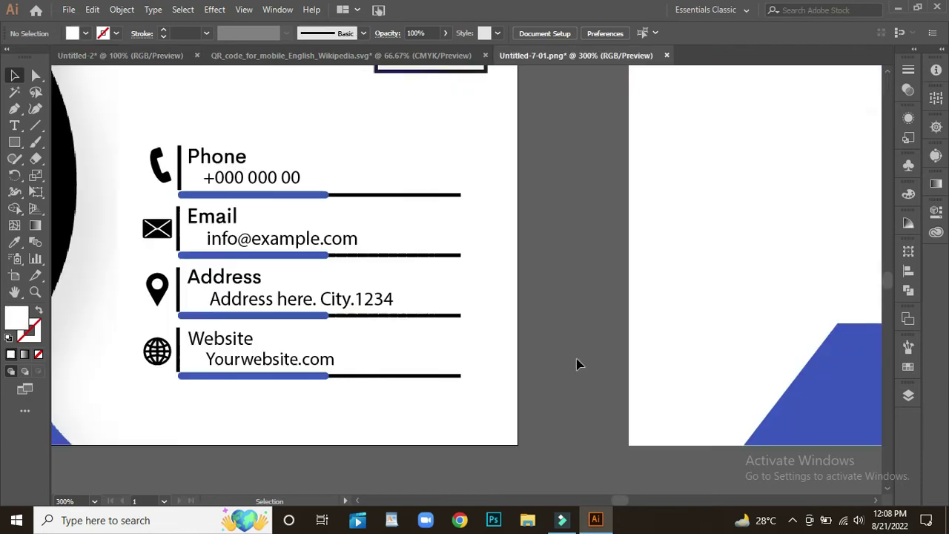
key("ctrl+1")
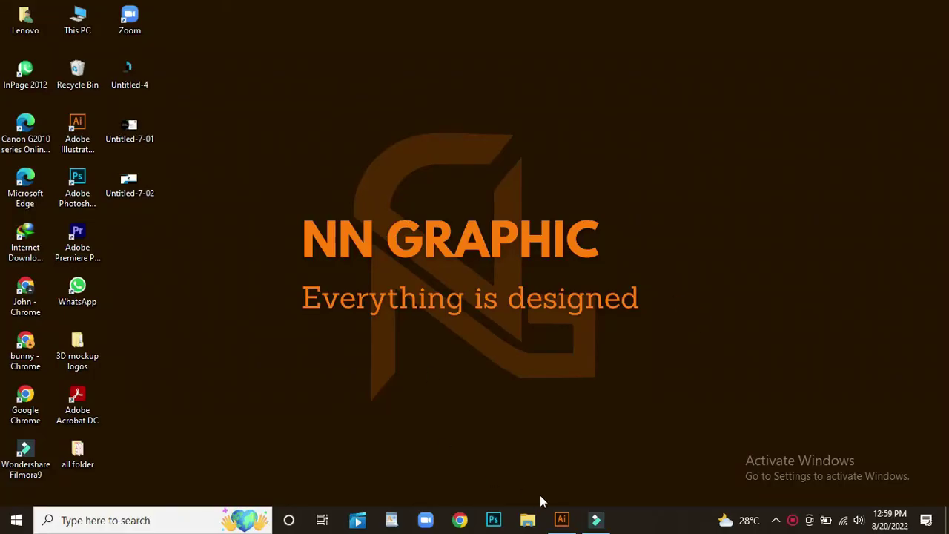
Step: Create a new document from the A4 preset via the Home screen
left_click(559, 518)
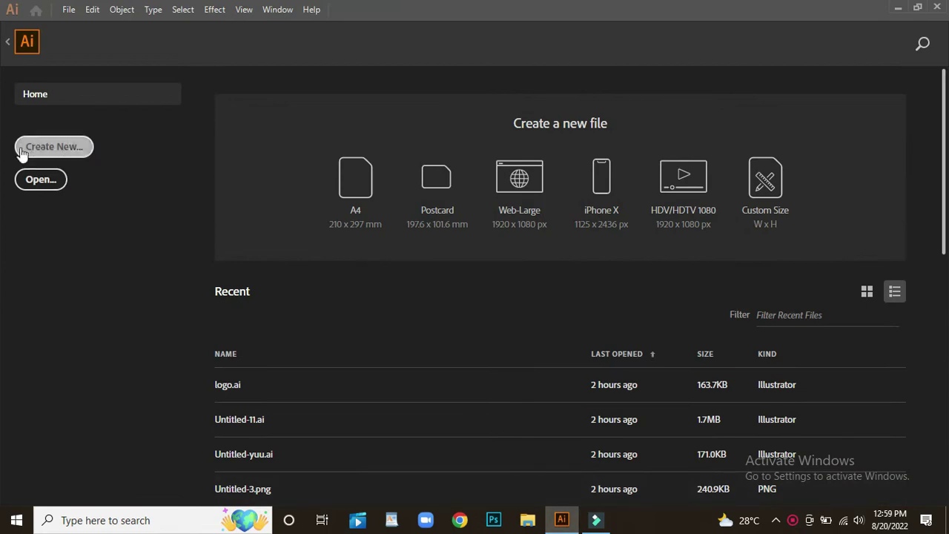
left_click(33, 156)
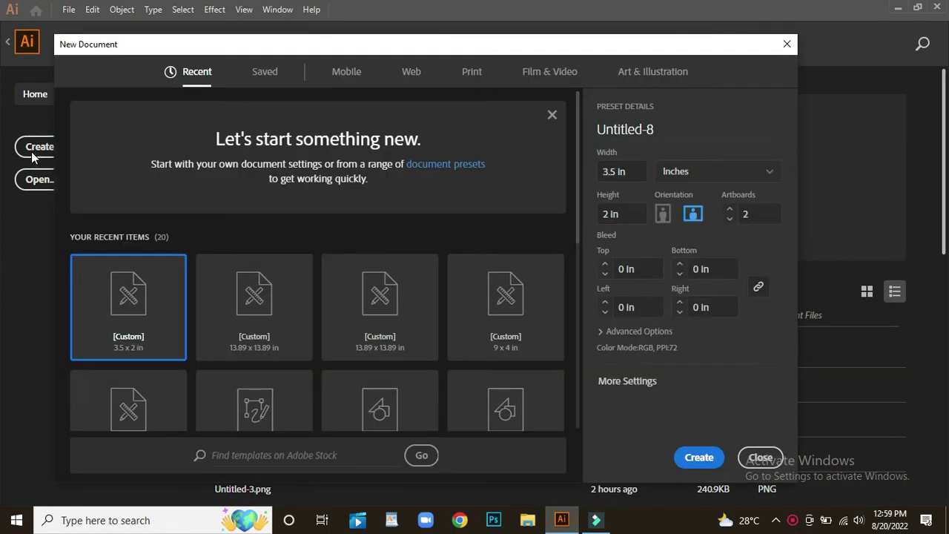
scroll(153, 296, "down", 5)
scroll(153, 297, "down", 3)
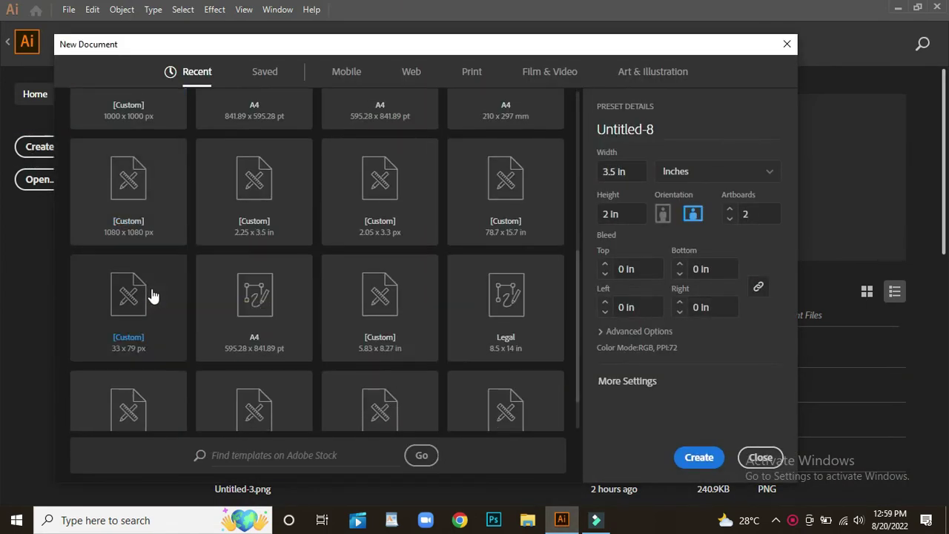
scroll(153, 297, "down", 2)
left_click(220, 244)
left_click(693, 460)
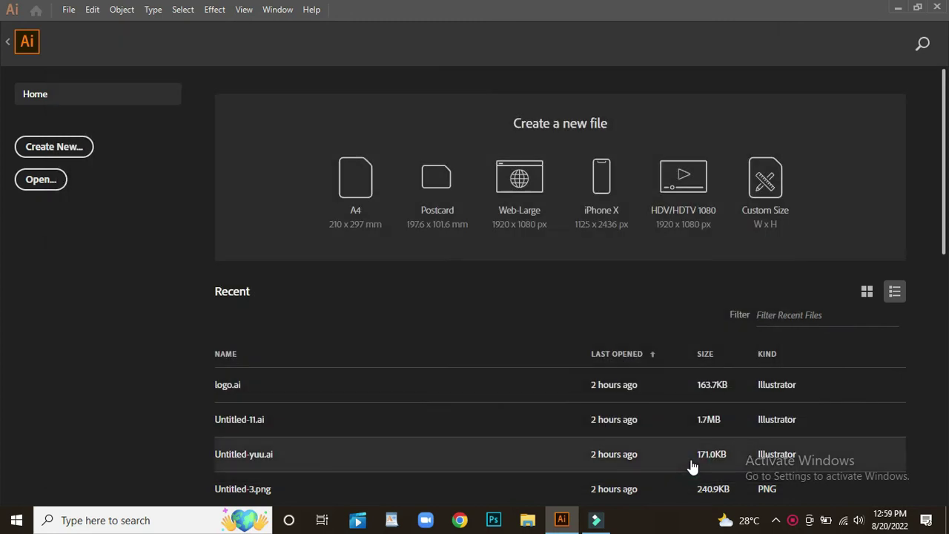
Step: Draw a white rectangle covering the whole A4 artboard
scroll(730, 355, "down", 1)
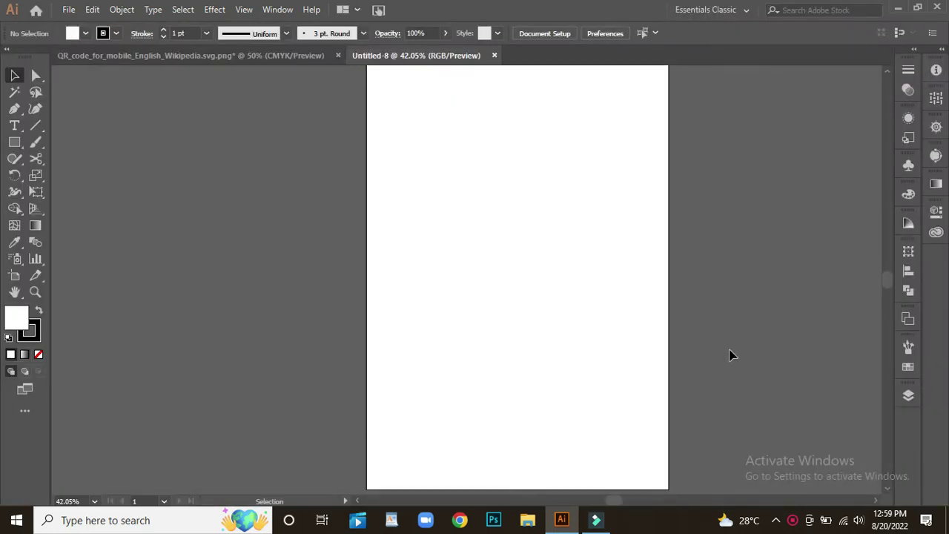
scroll(729, 356, "up", 1)
scroll(730, 356, "down", 1)
scroll(730, 355, "up", 1)
left_click(17, 143)
mouse_move(367, 79)
left_mouse_down()
mouse_move(660, 417)
mouse_move(668, 493)
left_mouse_up()
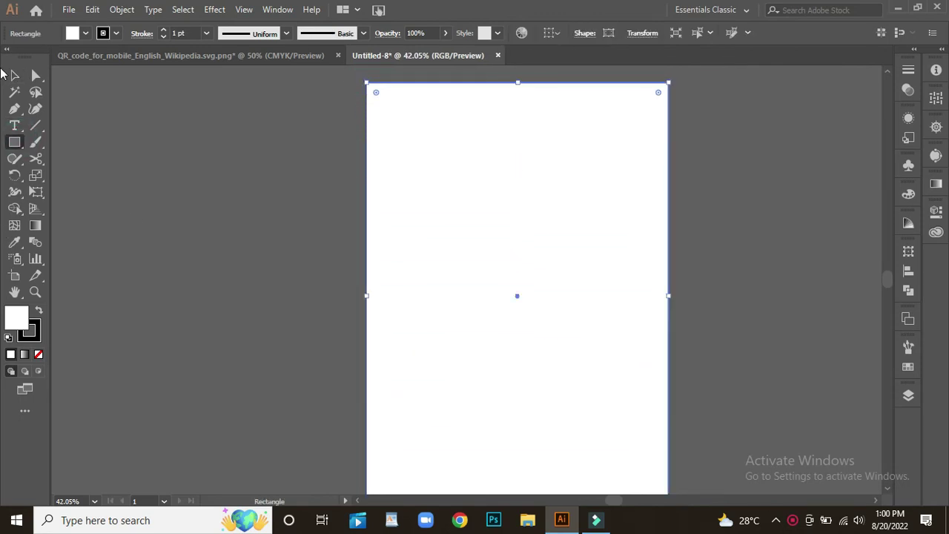
left_click(14, 75)
left_click(136, 152)
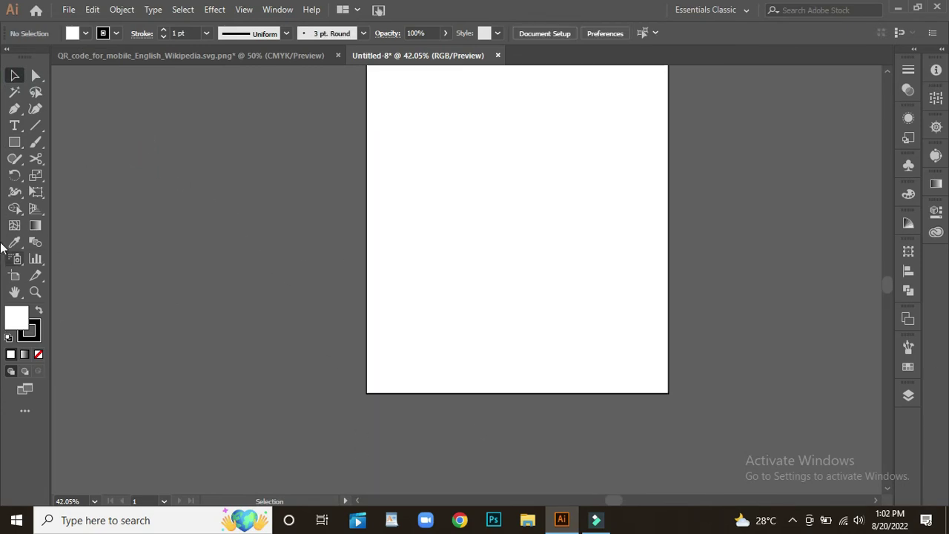
Step: Draw a thin wide rectangle strip and move it to the artboard's bottom edge
left_click(14, 142)
left_click_drag(366, 344, 638, 394)
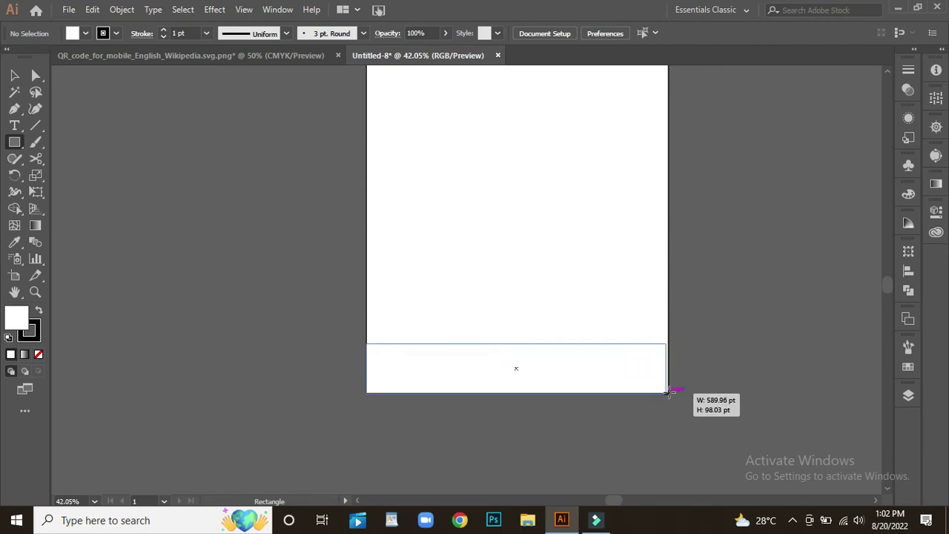
left_click_drag(638, 394, 701, 364)
left_click(14, 75)
left_click_drag(533, 356, 518, 386)
left_click(719, 333)
scroll(731, 327, "up", 2)
scroll(742, 315, "up", 1)
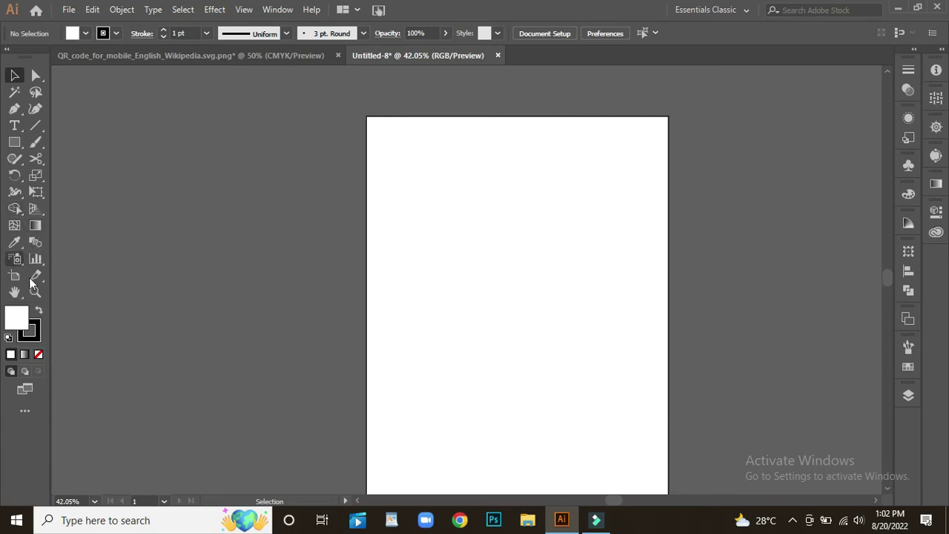
Step: Draw a tall rectangle and move it to the top-right corner, extending above the page
left_click(14, 141)
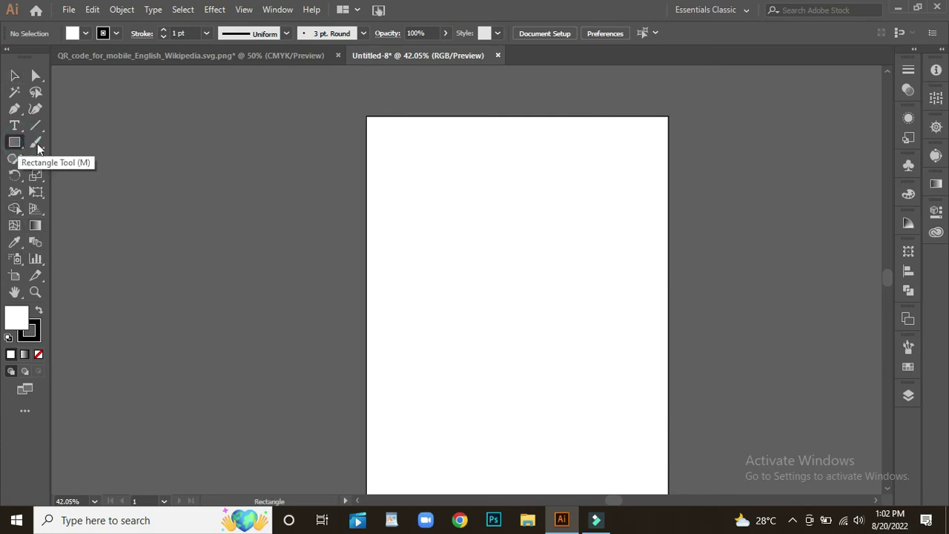
left_click_drag(14, 141, 74, 176)
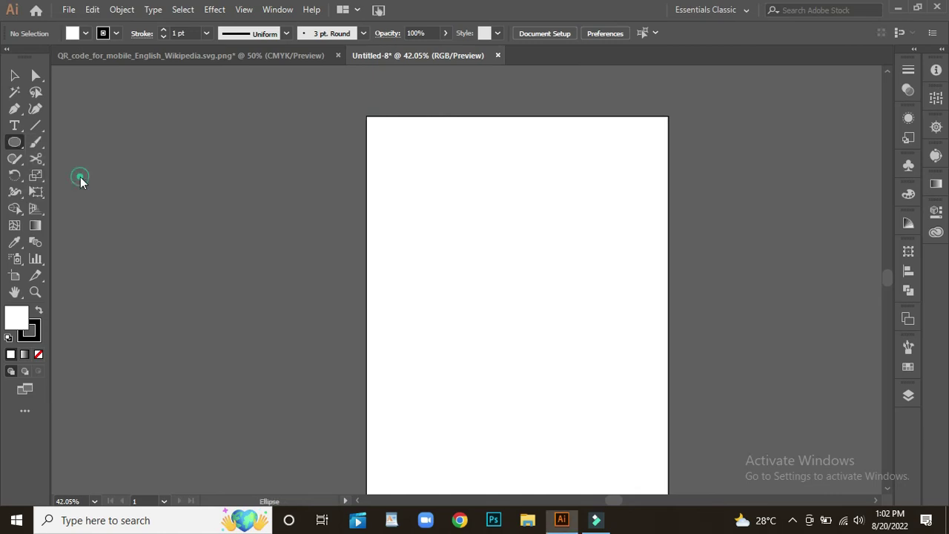
left_click_drag(14, 142, 74, 140)
left_click_drag(591, 98, 654, 311)
key("v")
left_click(598, 206)
left_click_drag(599, 206, 612, 197)
scroll(731, 191, "up", 1)
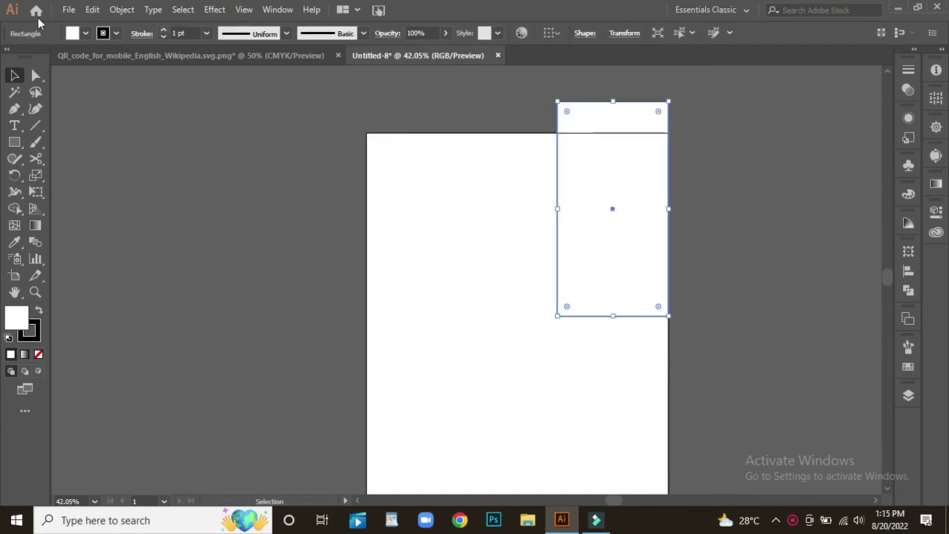
Step: Round the tall rectangle's bottom corners fully into a semicircular end
left_click(36, 75)
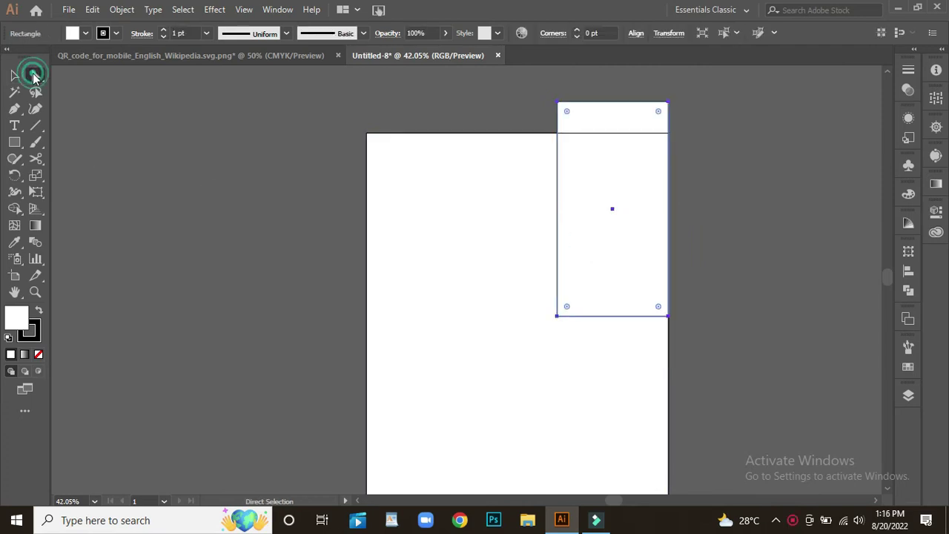
left_click(660, 310)
left_click_drag(660, 310, 636, 202)
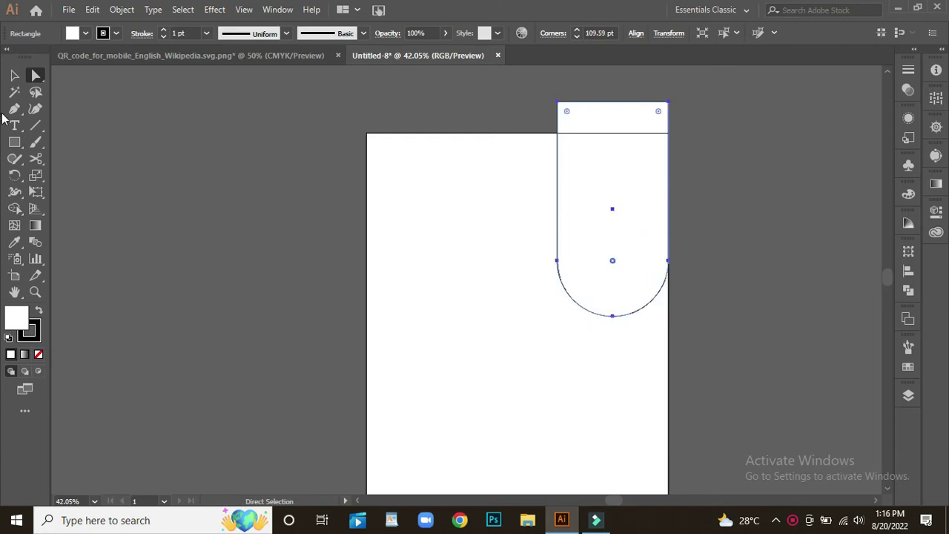
left_click(14, 75)
Step: Shrink the rounded shape, rotate it 90° curve-right, and place it at the top-left edge
mouse_move(616, 217)
left_mouse_down()
mouse_move(450, 172)
mouse_move(453, 184)
left_mouse_up()
scroll(479, 201, "up", 3)
scroll(479, 201, "down", 1)
left_click_drag(491, 316, 483, 298)
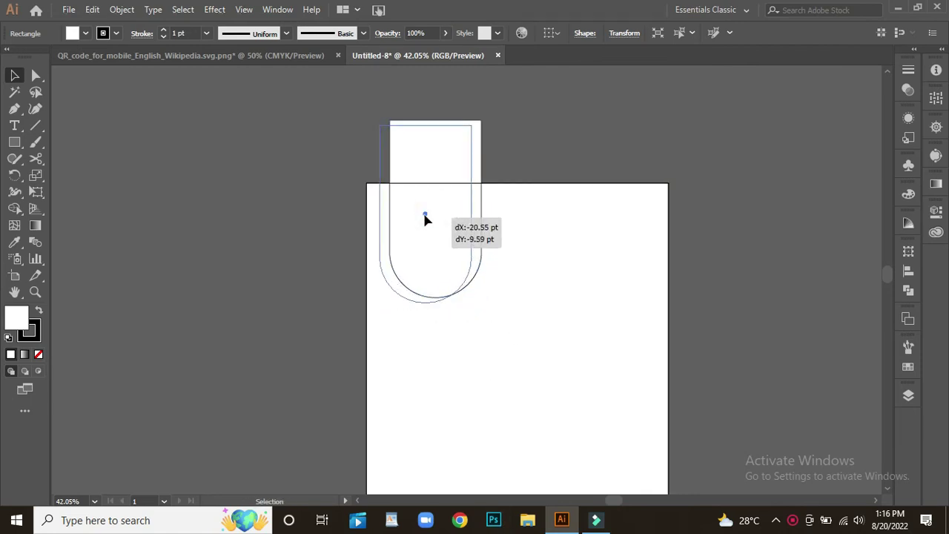
mouse_move(436, 214)
left_mouse_down()
mouse_move(428, 207)
mouse_move(428, 221)
left_mouse_up()
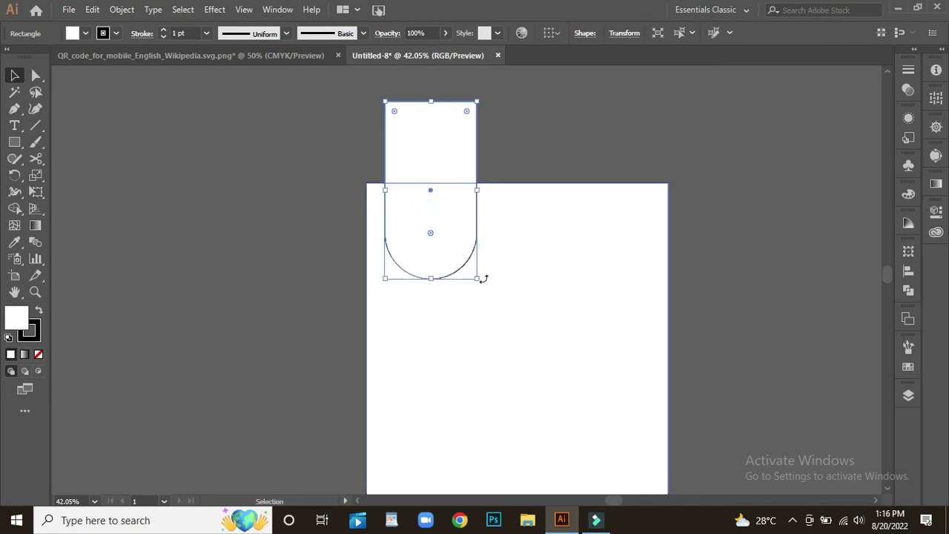
left_click_drag(482, 280, 564, 115)
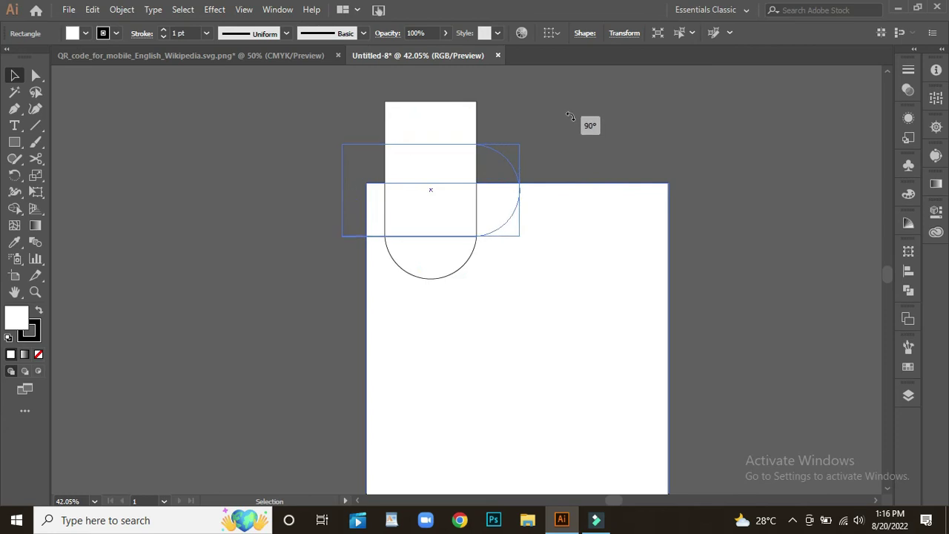
left_click_drag(434, 194, 420, 260)
Step: Shift the rounded header shape slightly left and shrink it a little
scroll(459, 350, "up", 1)
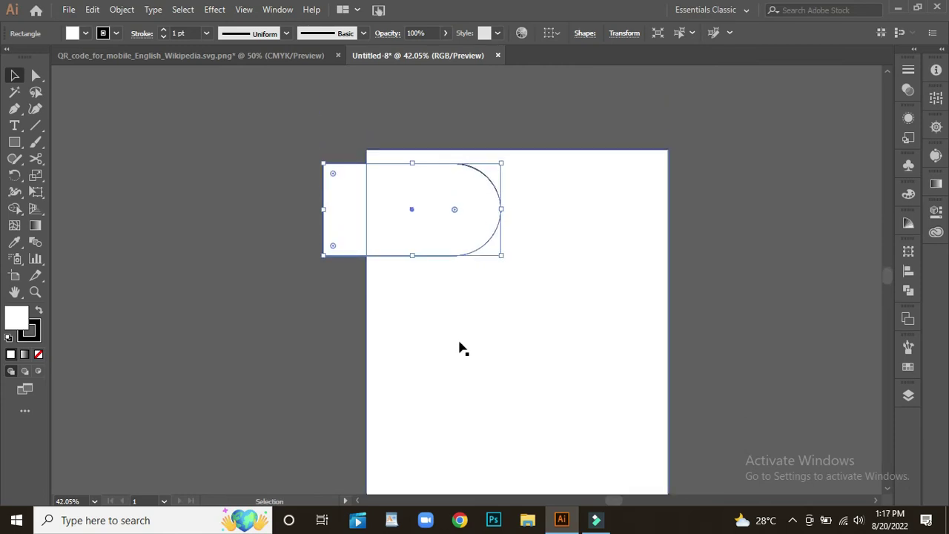
scroll(459, 350, "down", 3)
scroll(459, 348, "down", 1)
scroll(460, 346, "up", 3)
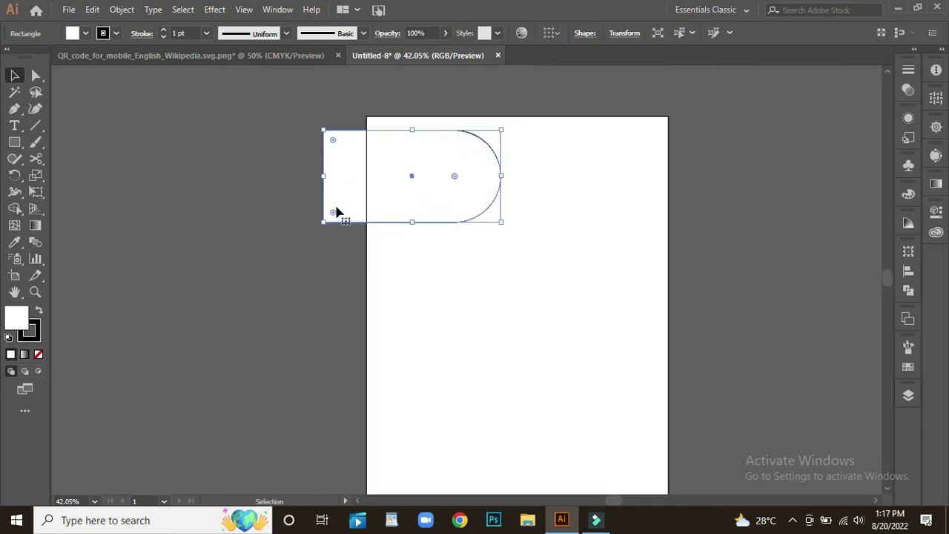
left_click_drag(422, 180, 415, 180)
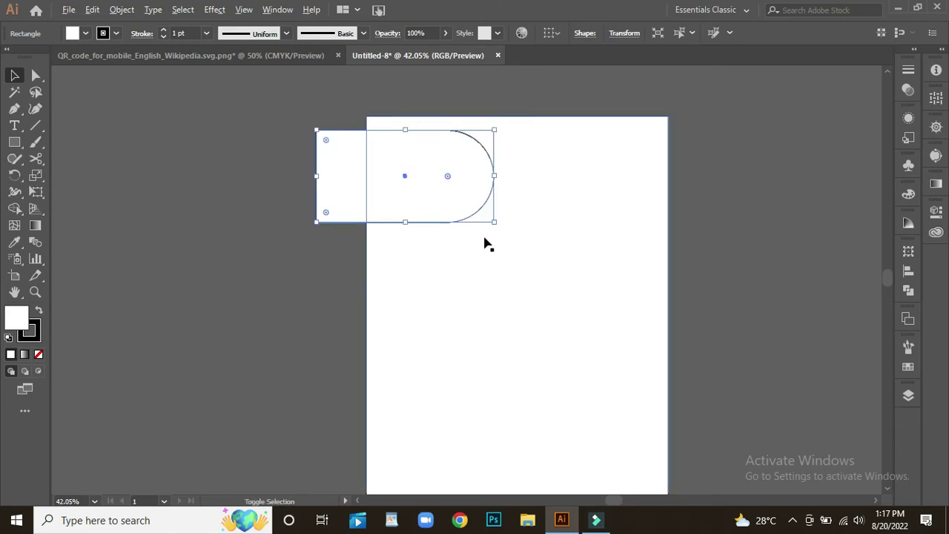
left_click_drag(496, 223, 482, 215)
left_click_drag(418, 181, 418, 180)
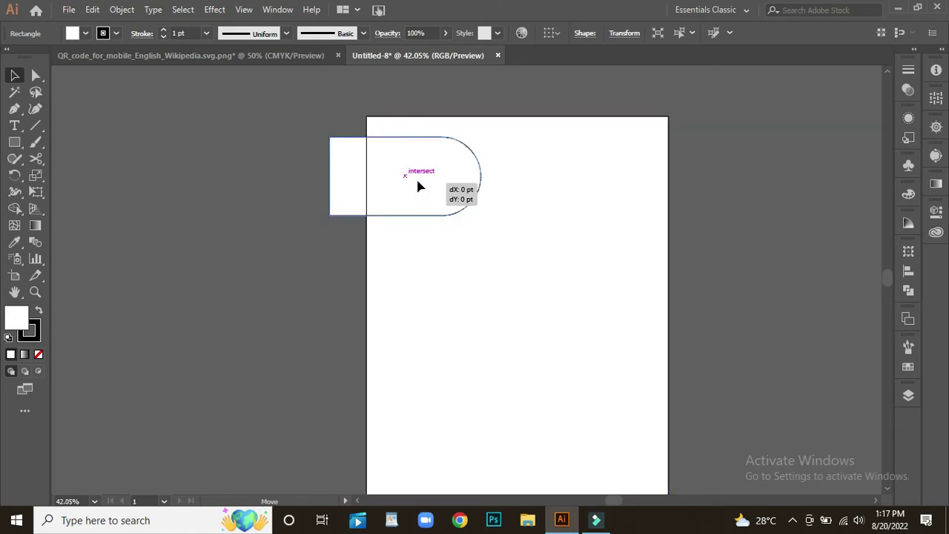
Step: Select the header, background and bottom strip and split off the overhangs with Shape Builder
left_click(435, 274)
mouse_move(297, 116)
left_mouse_down()
mouse_move(700, 497)
mouse_move(695, 435)
left_mouse_up()
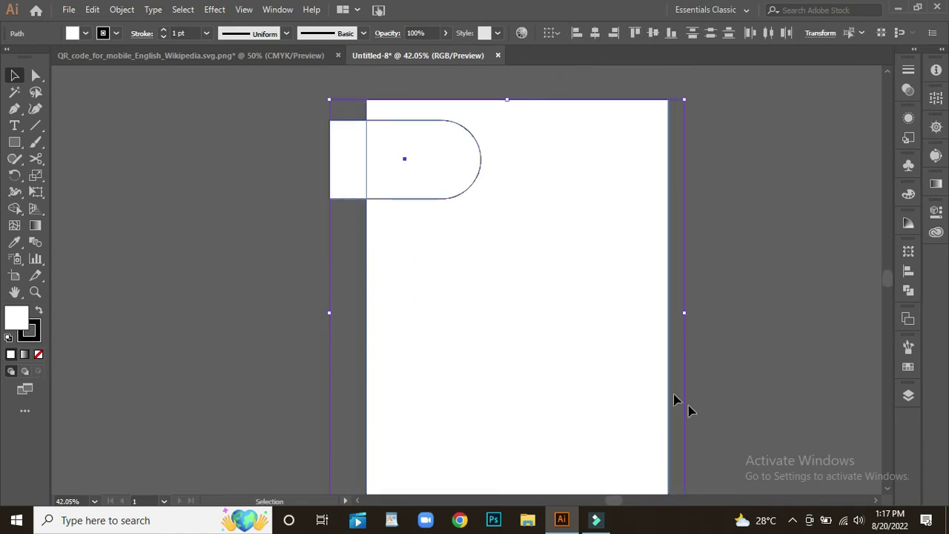
key("shift+m")
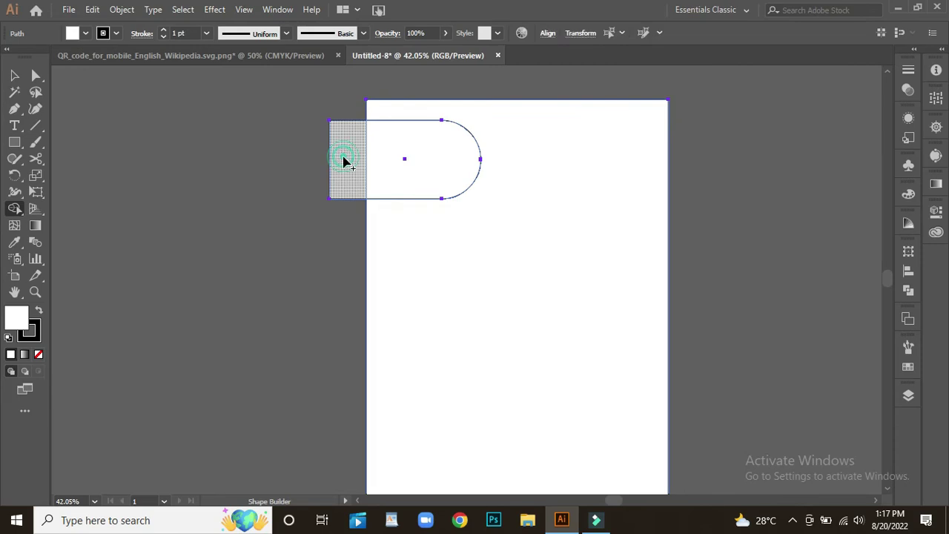
scroll(346, 193, "down", 3)
left_click_drag(358, 383, 593, 413)
scroll(672, 384, "up", 3)
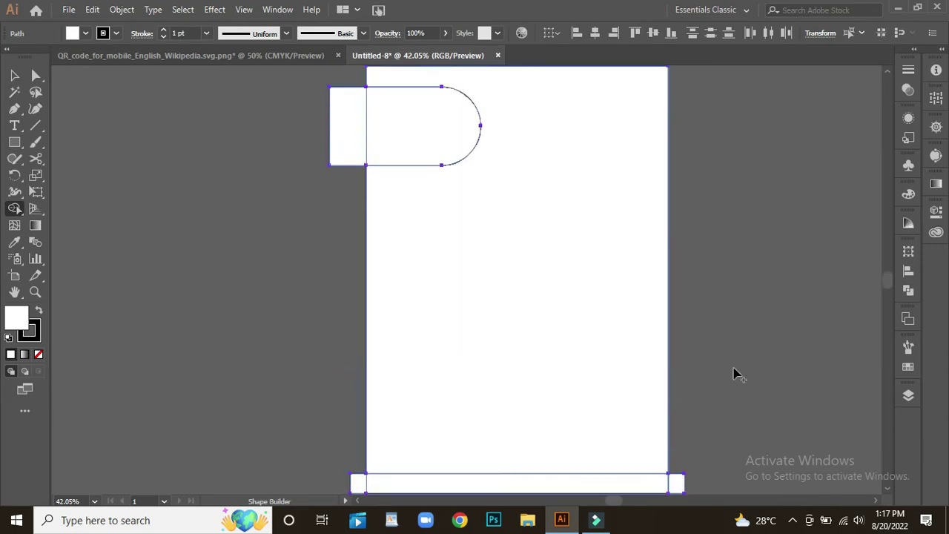
Step: Delete the overhanging pieces left of the header and below the bottom strip
key("v")
key("ctrl+minus")
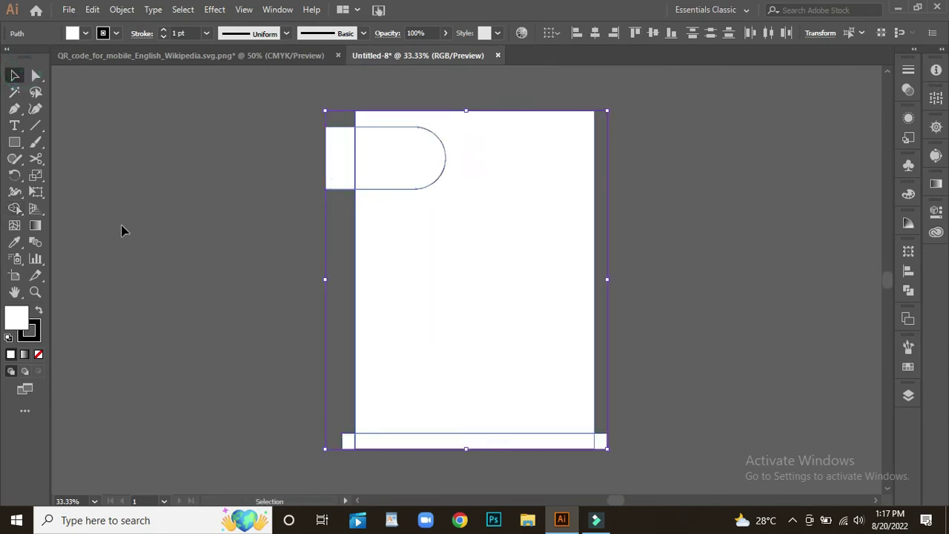
left_click(170, 153)
left_click(335, 175)
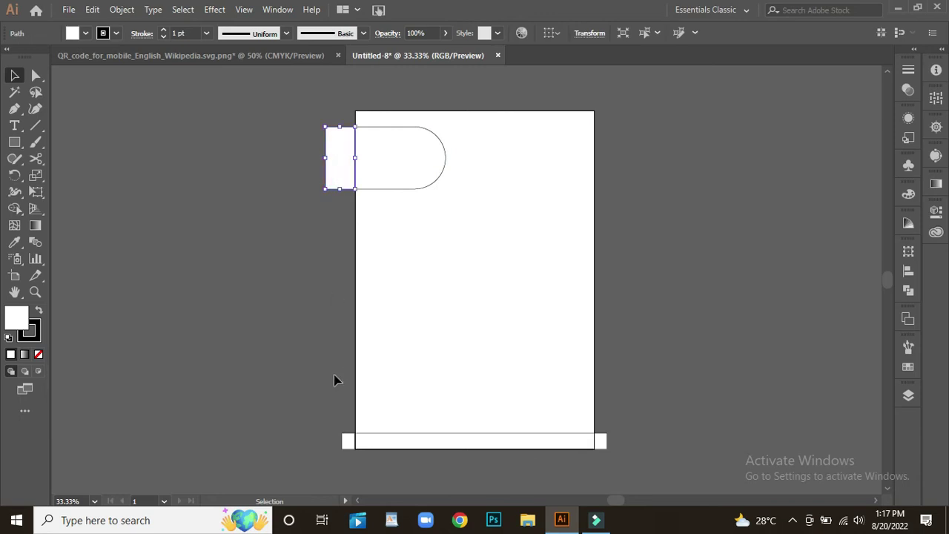
left_click(347, 444, "shift")
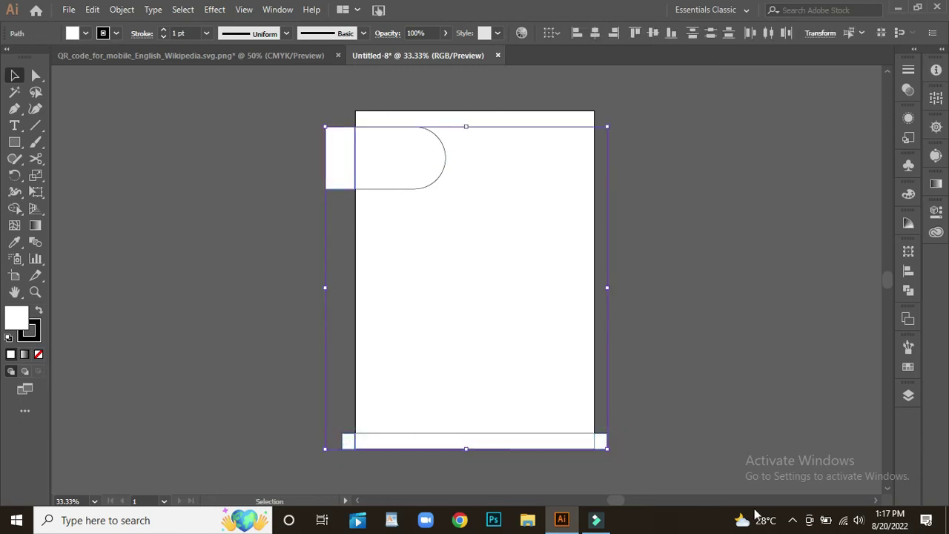
key("Delete")
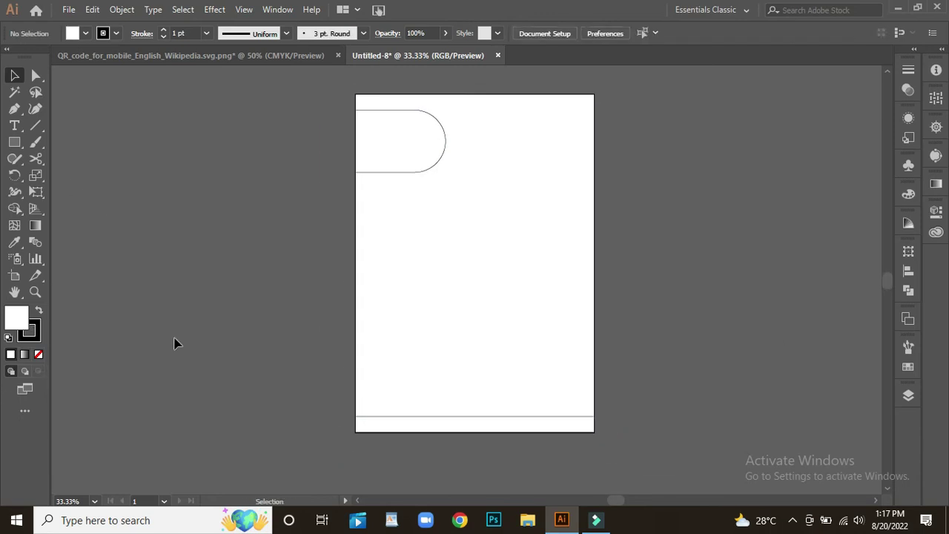
Step: Copy all business card artwork from QR_code into Untitled-8, shrunk and placed beside the page
left_click(166, 56)
key("ctrl+a")
left_click_drag(541, 261, 231, 286)
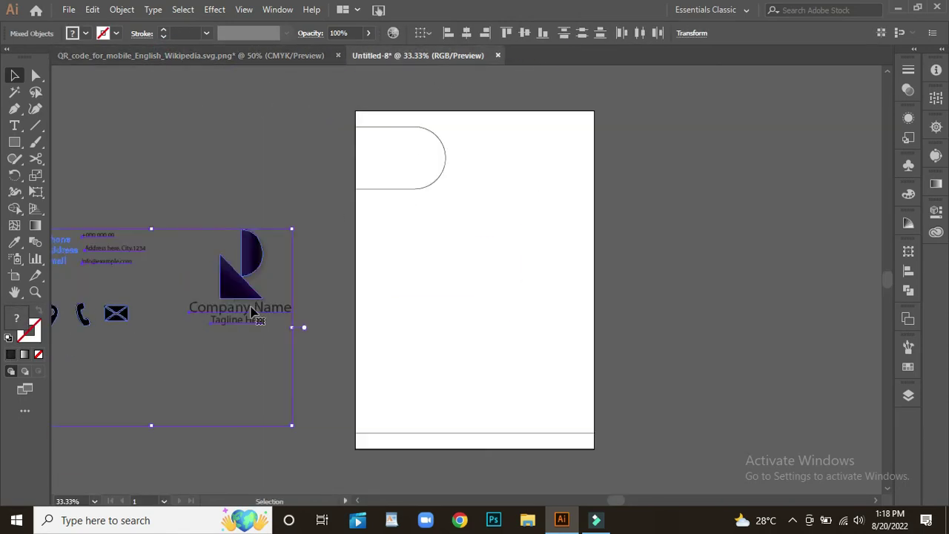
left_click_drag(291, 428, 246, 393)
left_click_drag(95, 281, 118, 167)
left_click(213, 162)
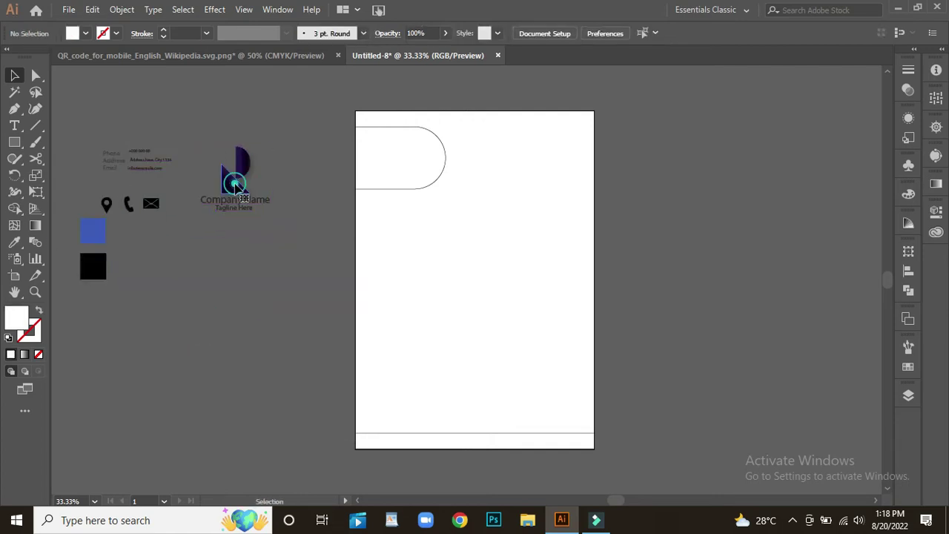
Step: Place a copy of the R logo mid-page as a watermark at 40% opacity
left_click(236, 186)
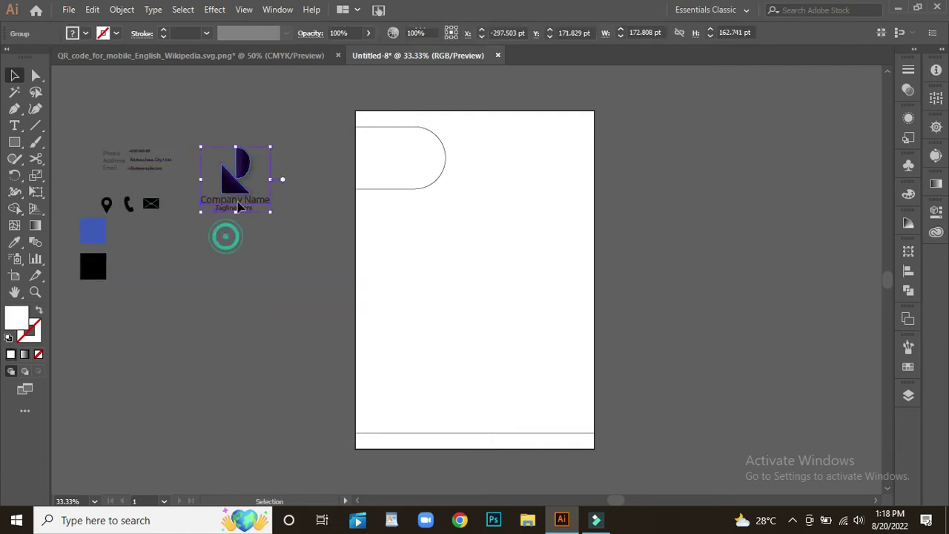
left_click_drag(239, 194, 239, 178)
left_click(334, 318)
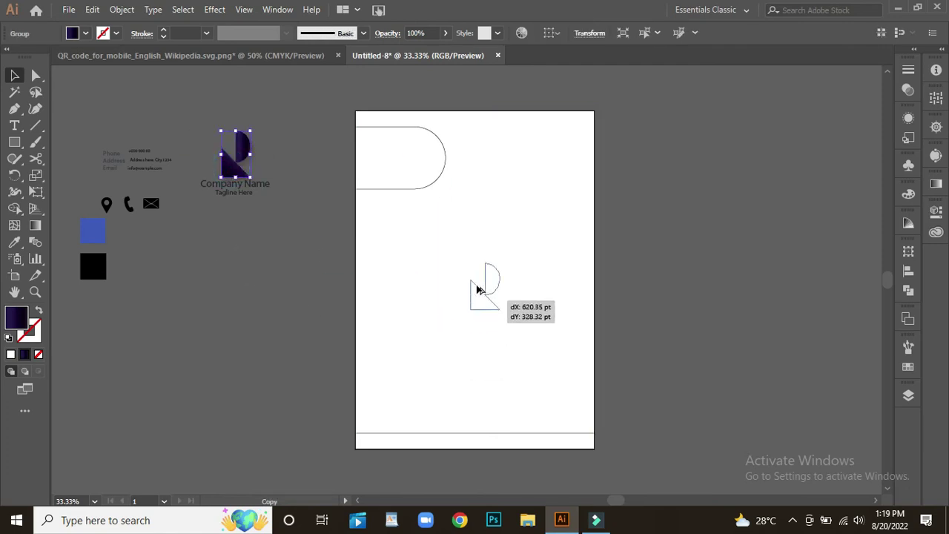
mouse_move(230, 172)
left_mouse_down()
mouse_move(464, 285)
mouse_move(505, 321)
mouse_move(460, 327)
left_mouse_up()
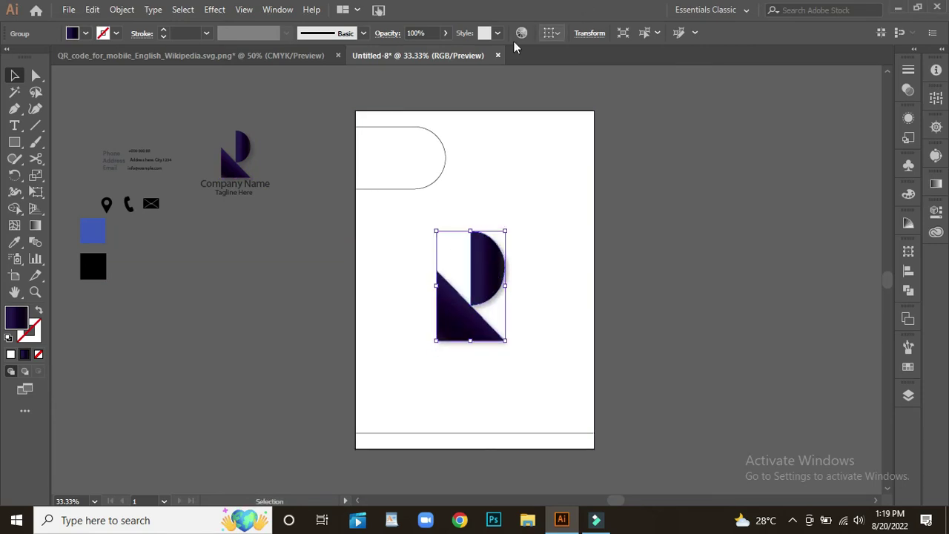
left_click(445, 34)
left_click_drag(444, 50, 404, 65)
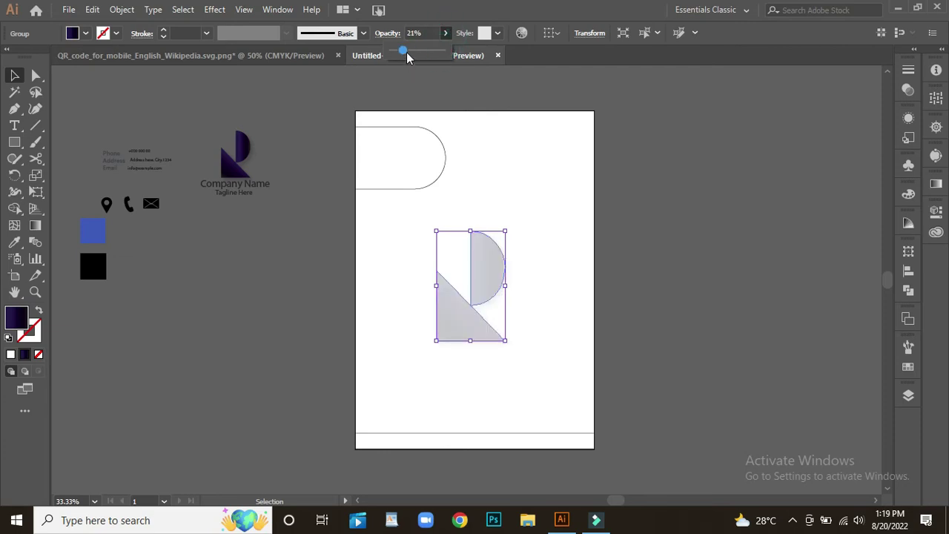
left_click(521, 158)
left_click(486, 312)
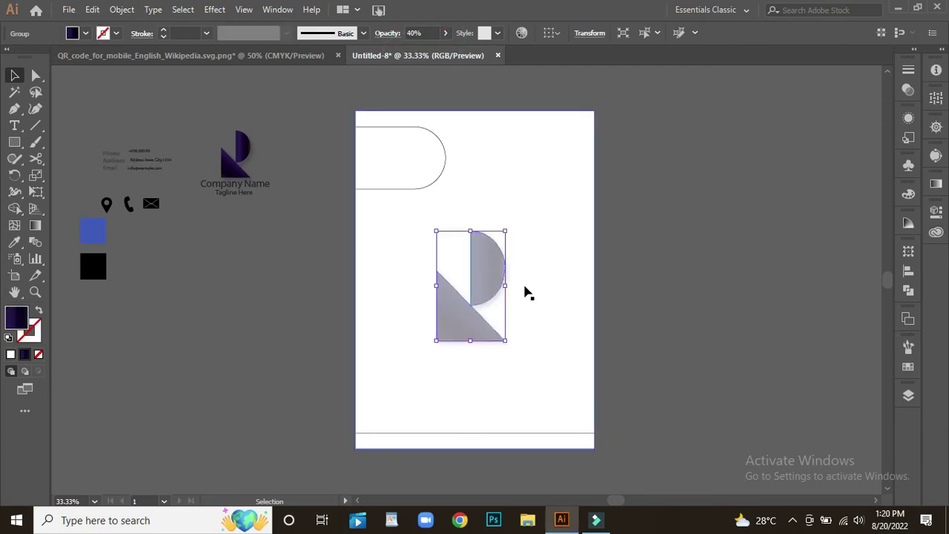
left_click(295, 324)
left_click_drag(186, 116, 277, 219)
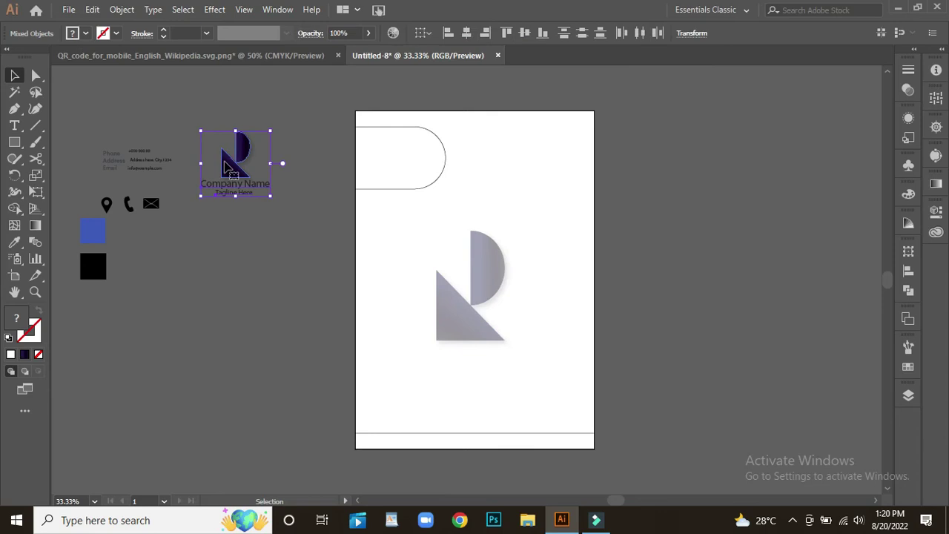
Step: Group the R logo with Company Name and Tagline Here and fit it inside the top-left header
key("ctrl+g")
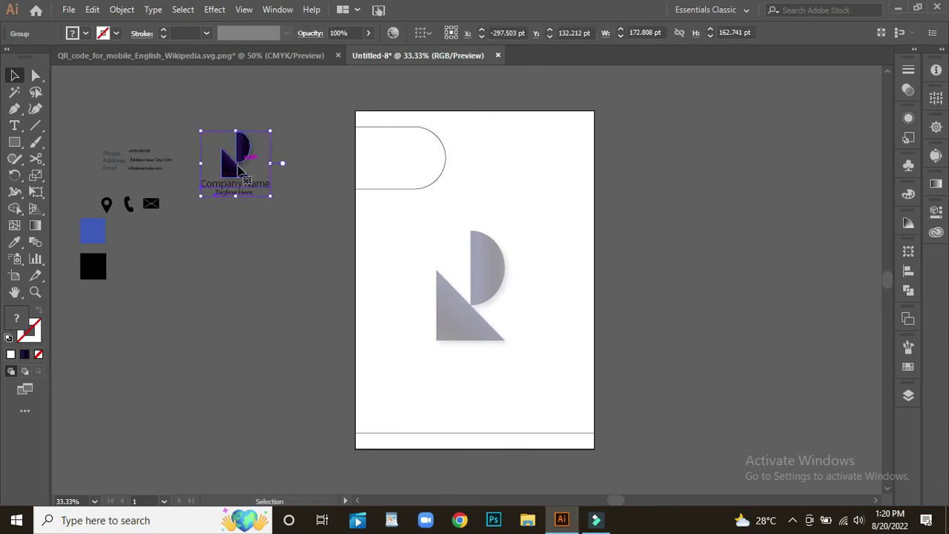
left_click_drag(230, 173, 384, 163)
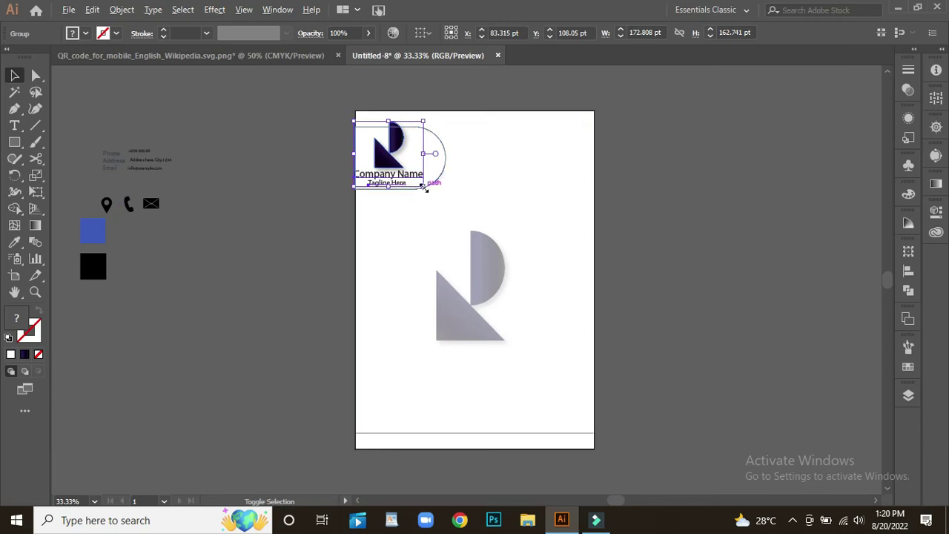
mouse_move(423, 186)
left_mouse_down()
mouse_move(387, 168)
mouse_move(388, 155)
left_mouse_up()
left_click(384, 258)
left_click(401, 176)
left_click_drag(419, 183, 387, 161)
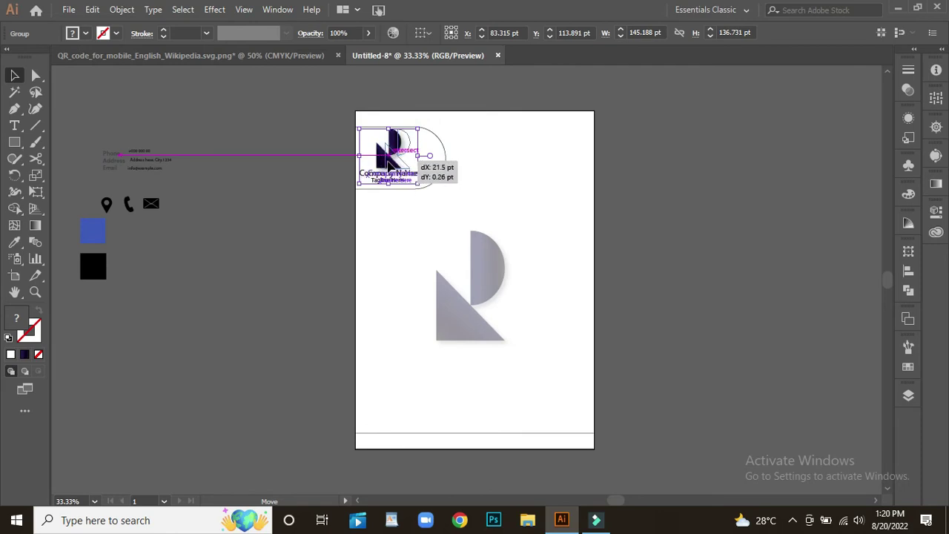
left_click(397, 267)
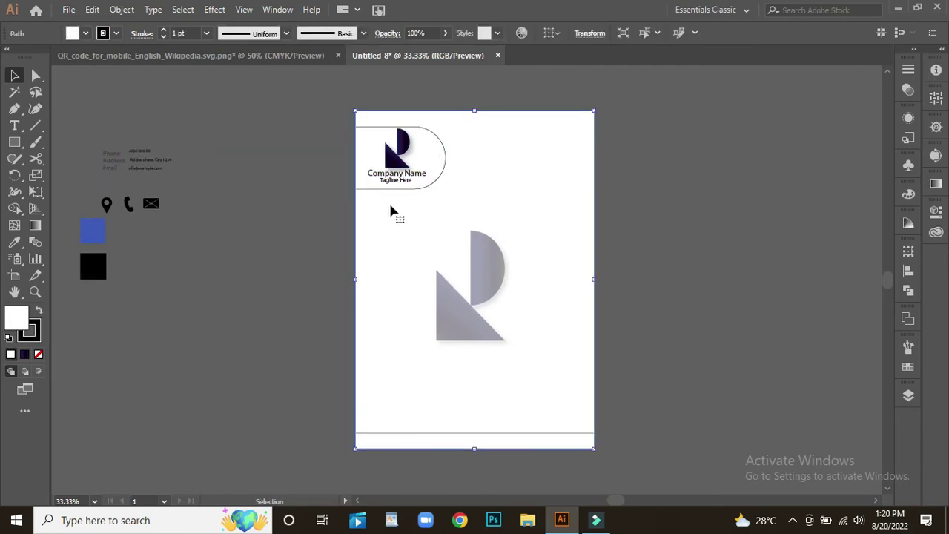
scroll(521, 208, "down", 1)
scroll(522, 207, "up", 2)
left_click(271, 239)
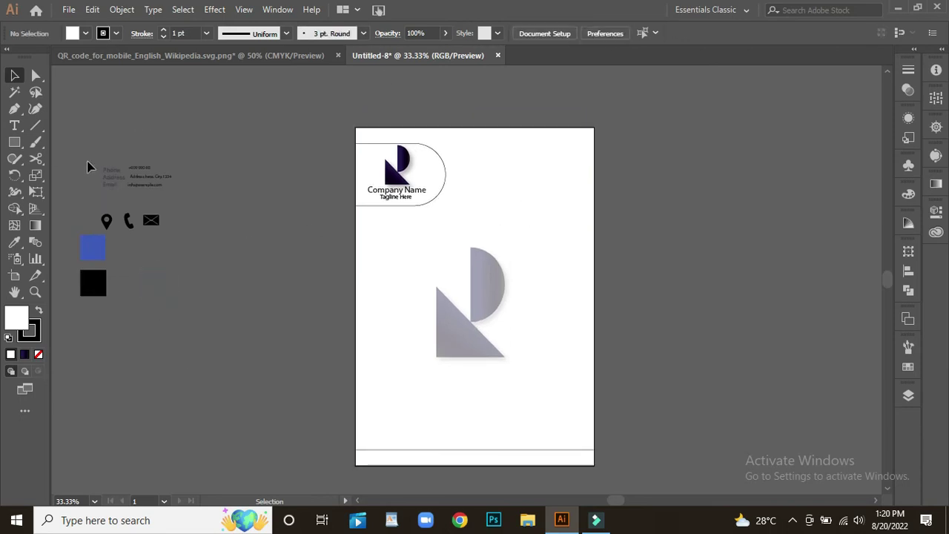
Step: Fill the rounded header shape with the sample square's blue using the Eyedropper
left_click(89, 256)
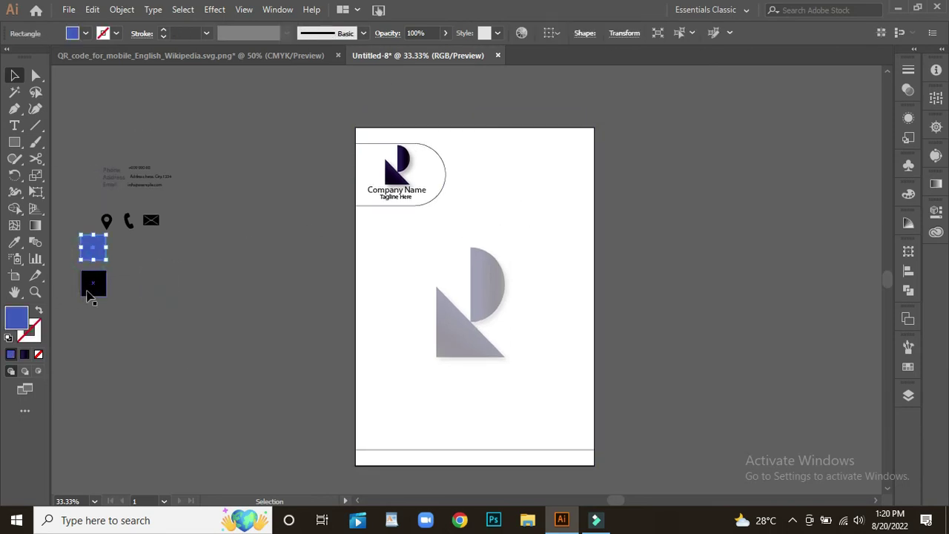
left_click(443, 184)
left_click(14, 242)
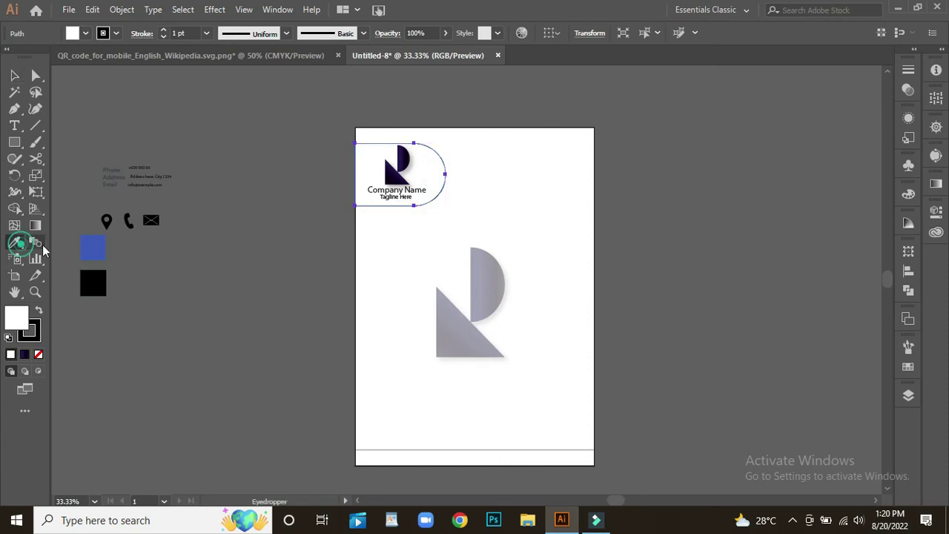
left_click(93, 247)
left_click(14, 76)
left_click(164, 333)
scroll(329, 275, "down", 2)
scroll(312, 290, "down", 1)
scroll(296, 304, "up", 1)
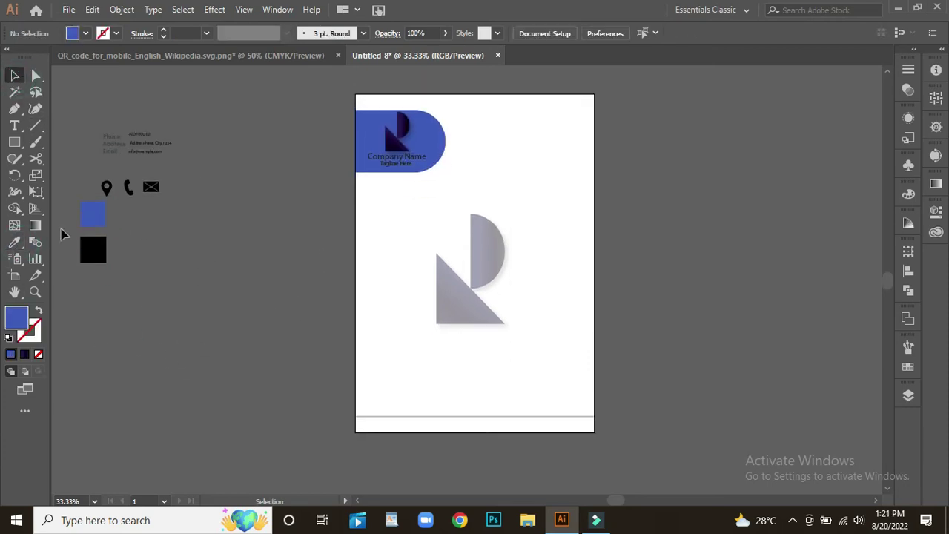
Step: Fill the bottom strip with the same sample blue using the Eyedropper
left_click(359, 421)
left_click(15, 242)
left_click(93, 213)
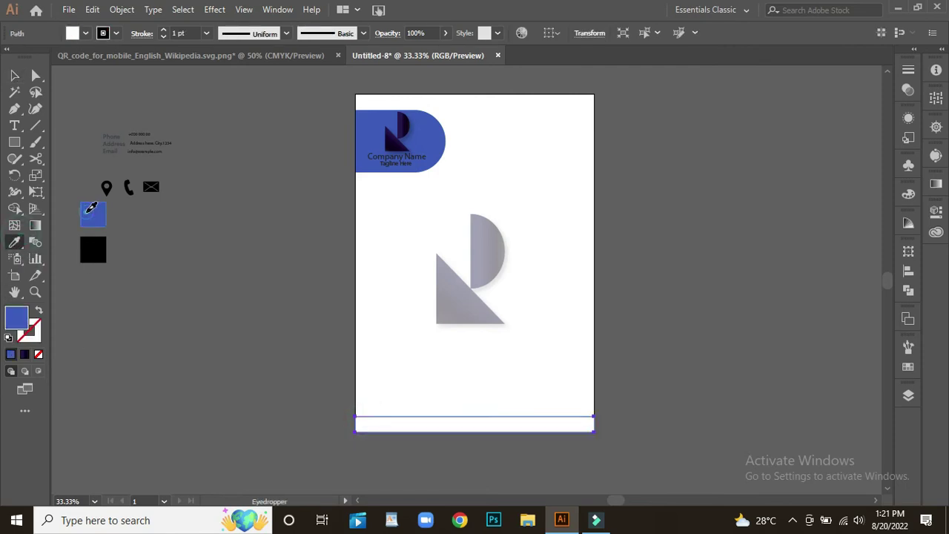
left_click(14, 76)
left_click(195, 334)
scroll(200, 222, "up", 2)
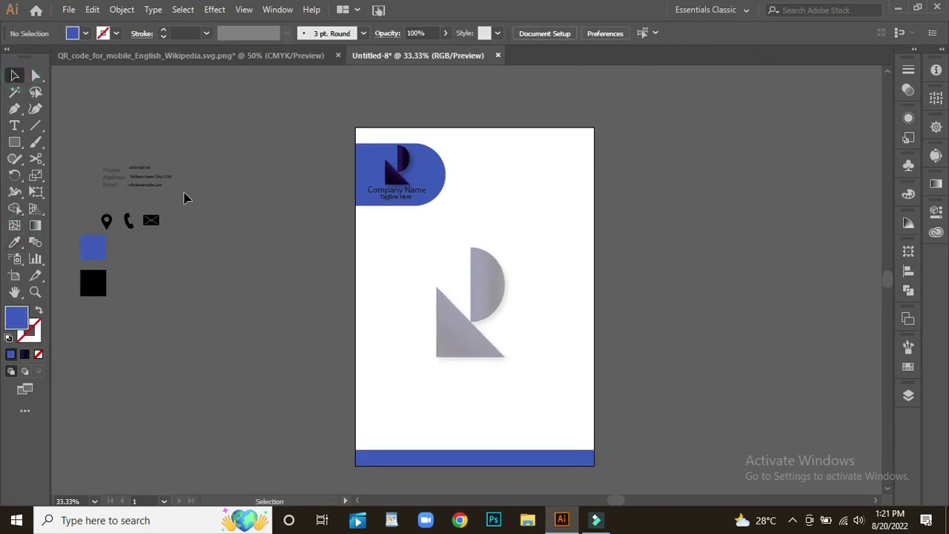
scroll(227, 330, "up", 1)
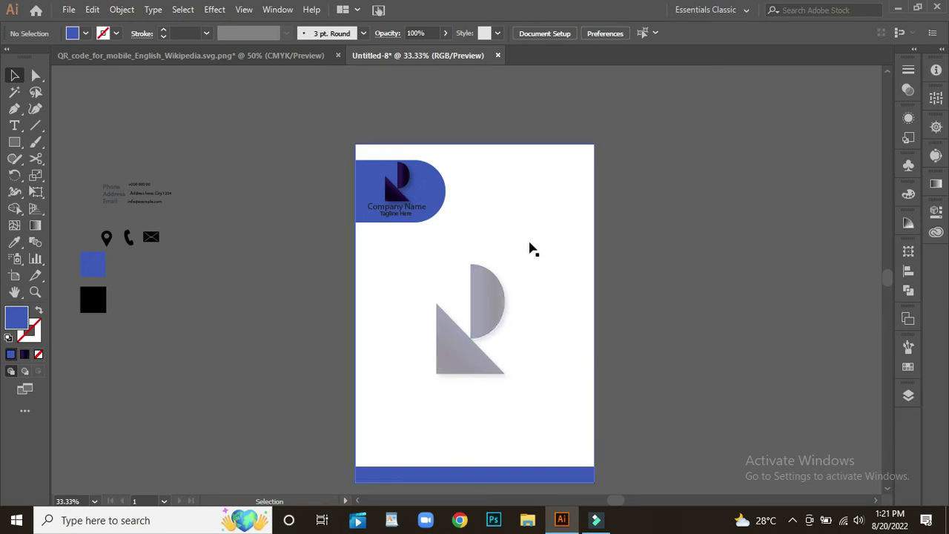
left_click(35, 75)
left_click(494, 196)
Step: Draw a vertical divider line from the page top down to the header's bottom edge
key("ctrl+plus")
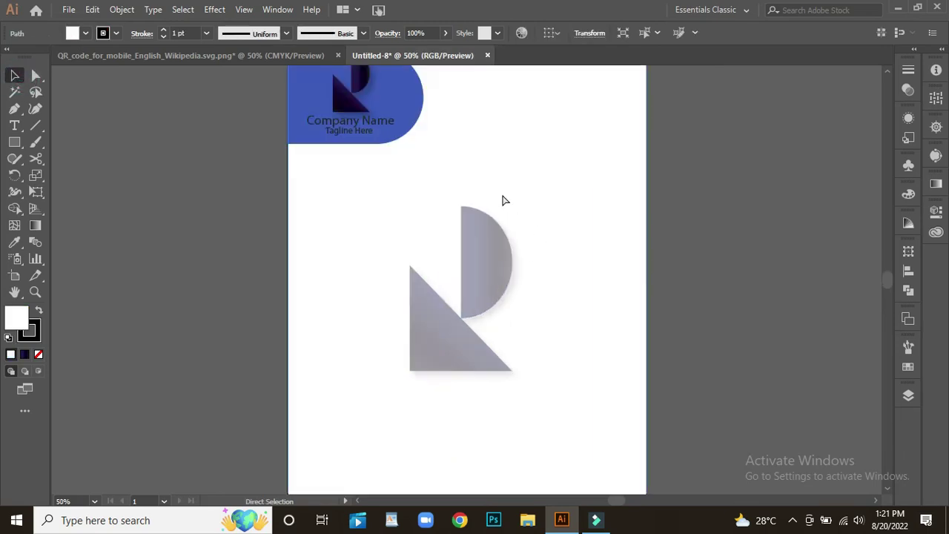
scroll(505, 200, "up", 5)
key("backslash")
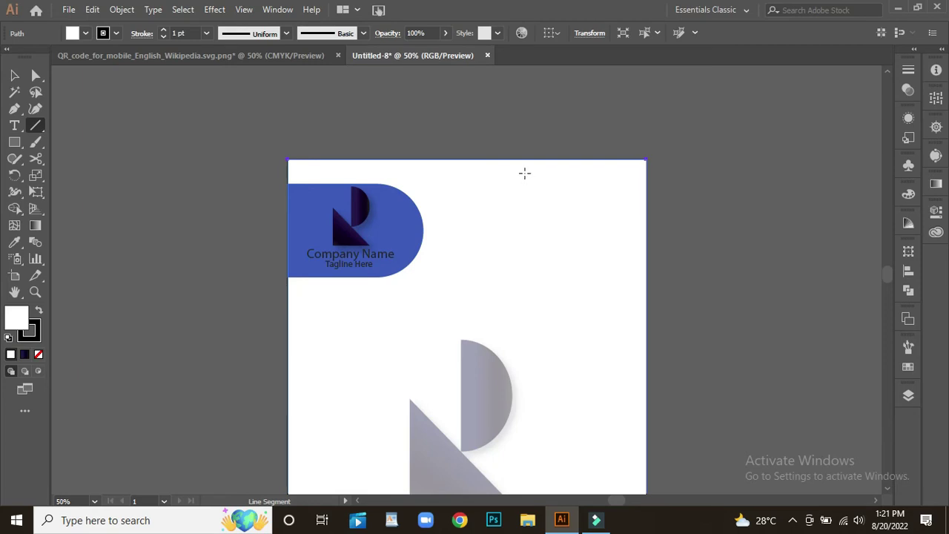
left_click_drag(533, 172, 539, 296)
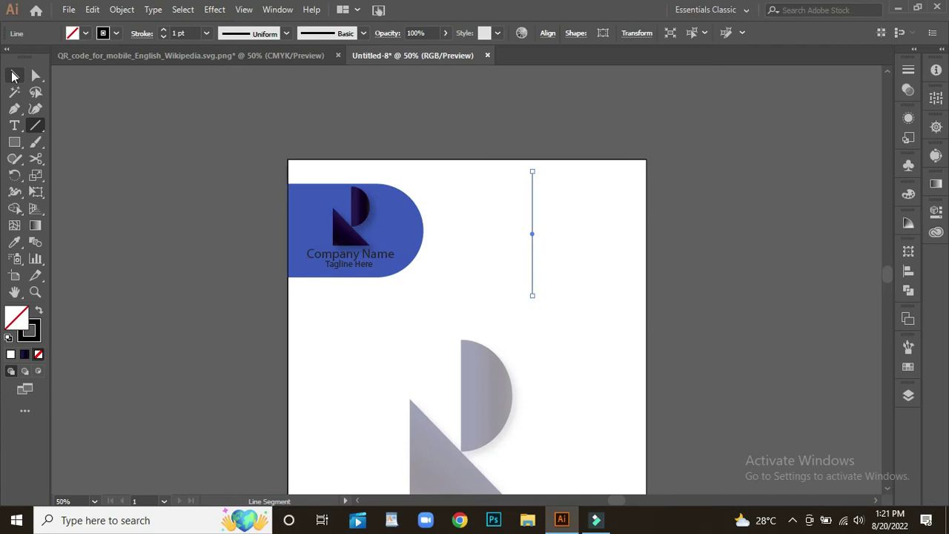
left_click(13, 75)
mouse_move(533, 237)
left_mouse_down()
mouse_move(540, 225)
mouse_move(514, 218)
mouse_move(534, 220)
left_mouse_up()
left_click_drag(536, 290, 536, 276)
left_click(561, 335)
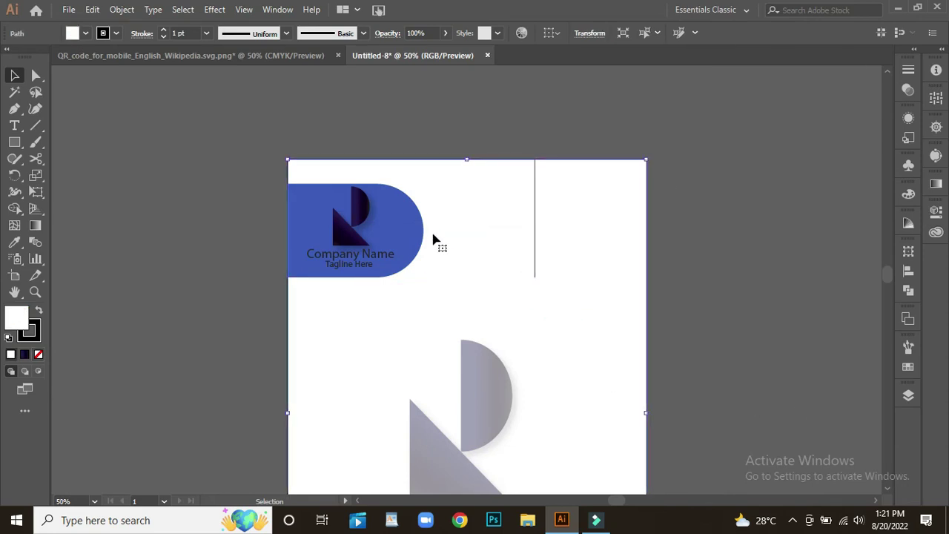
Step: Increase the stroke weight of the vertical divider line
key("ctrl+=")
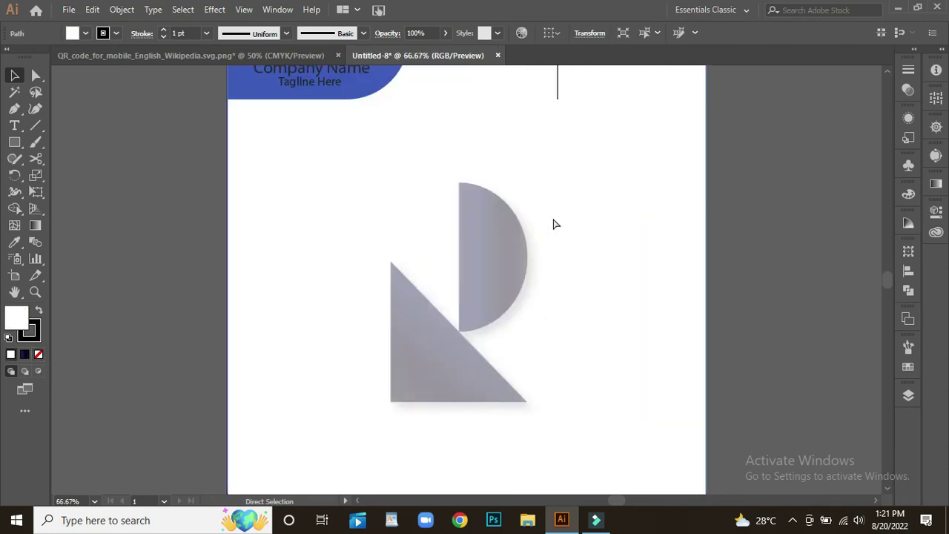
scroll(573, 223, "up", 5)
left_click(558, 205)
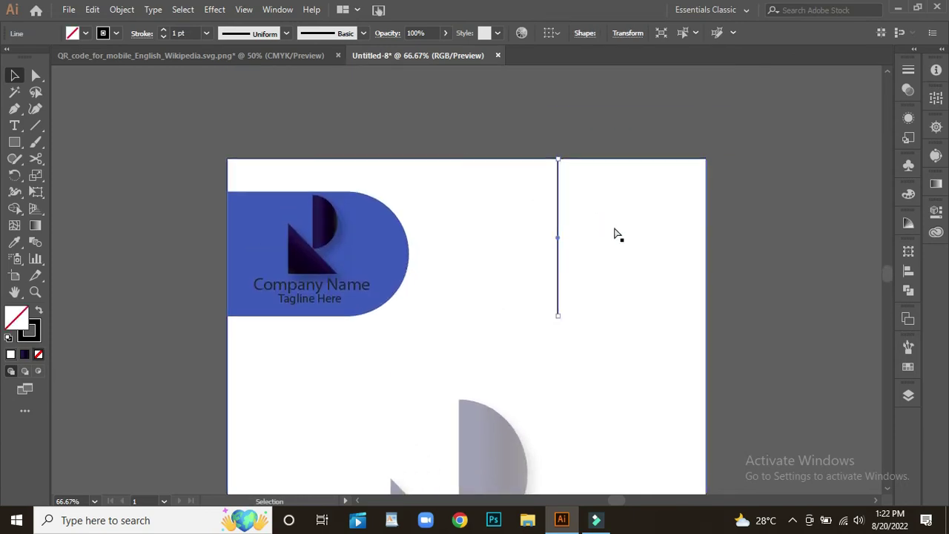
key("ctrl+=")
key("ctrl+=")
scroll(500, 178, "down", 1)
scroll(519, 216, "up", 1)
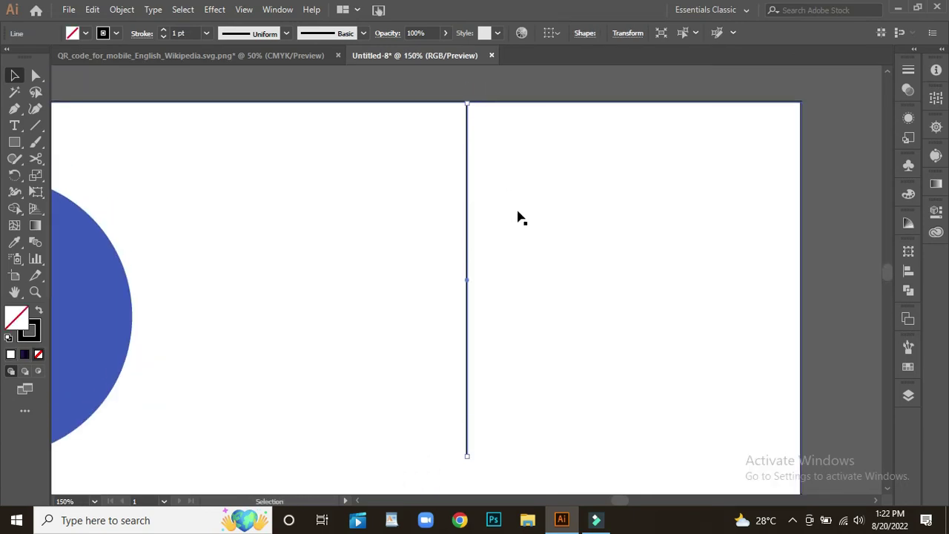
left_click(161, 36)
left_click(161, 31)
left_click(485, 208)
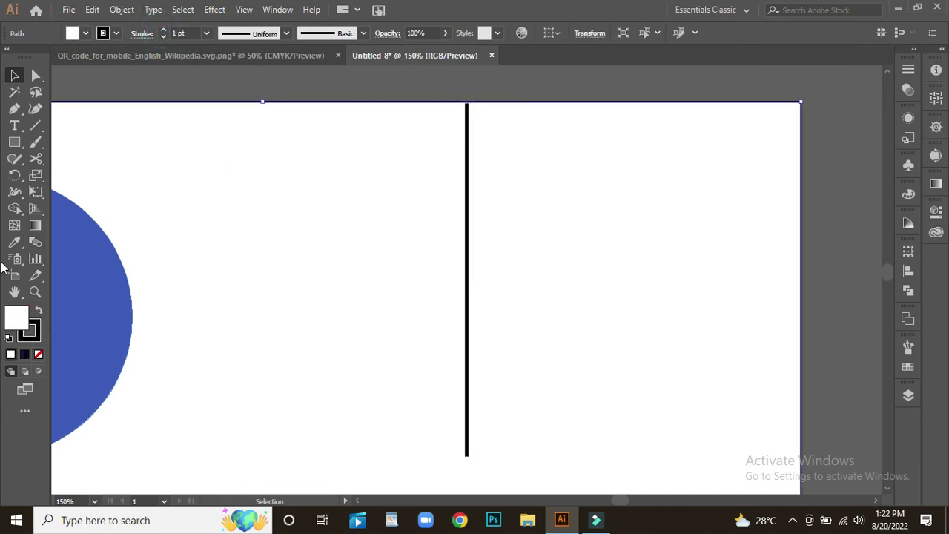
Step: Overlay the divider's top with a 3 pt line stroked in the logo circle's blue
left_click(36, 125)
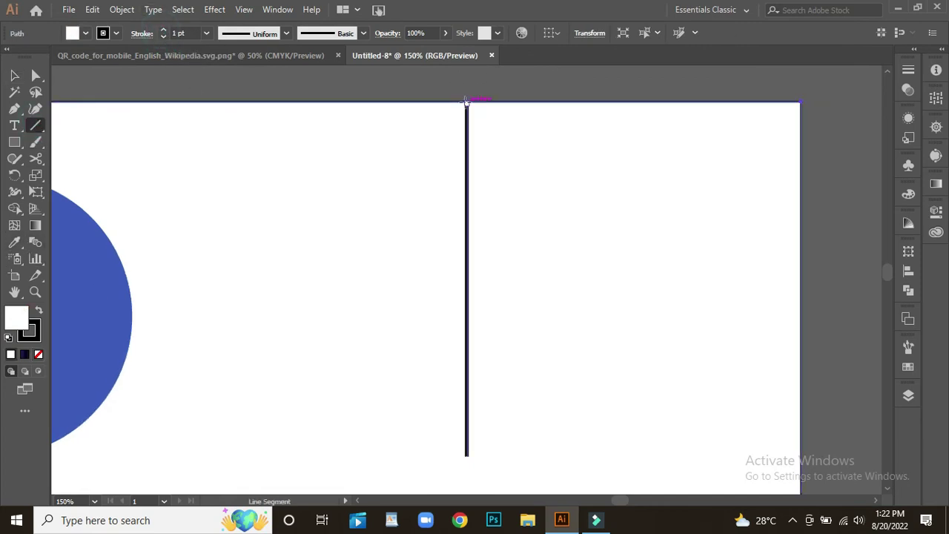
left_click_drag(467, 103, 467, 239)
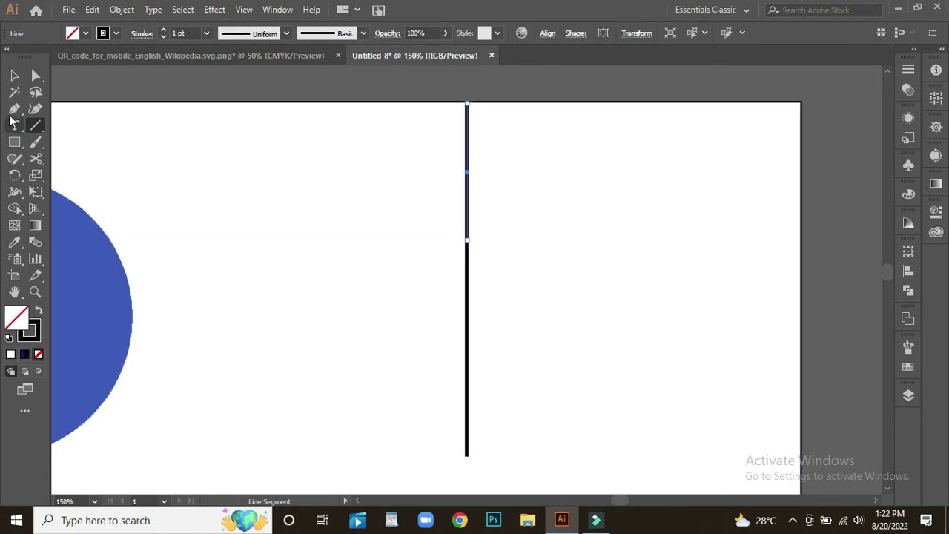
left_click(14, 242)
left_click(81, 340)
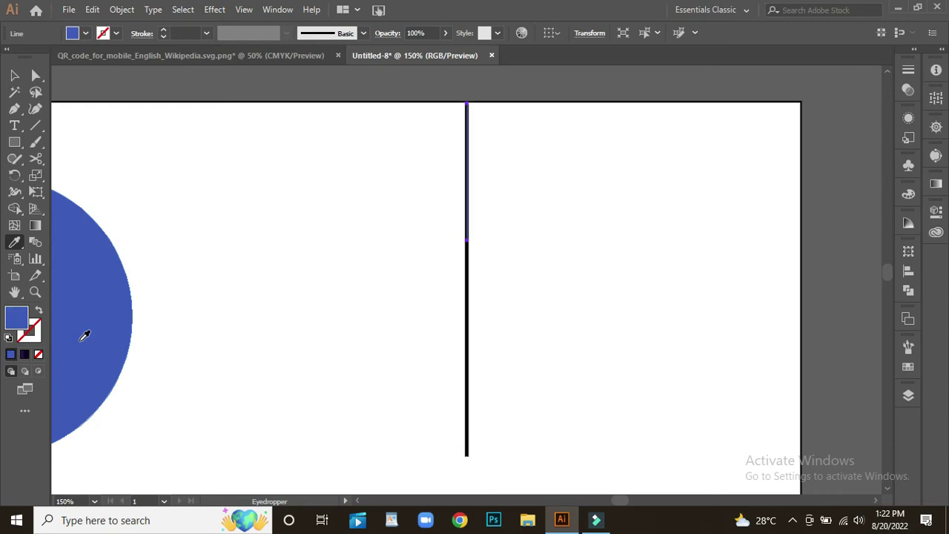
left_click(38, 308)
left_click(14, 75)
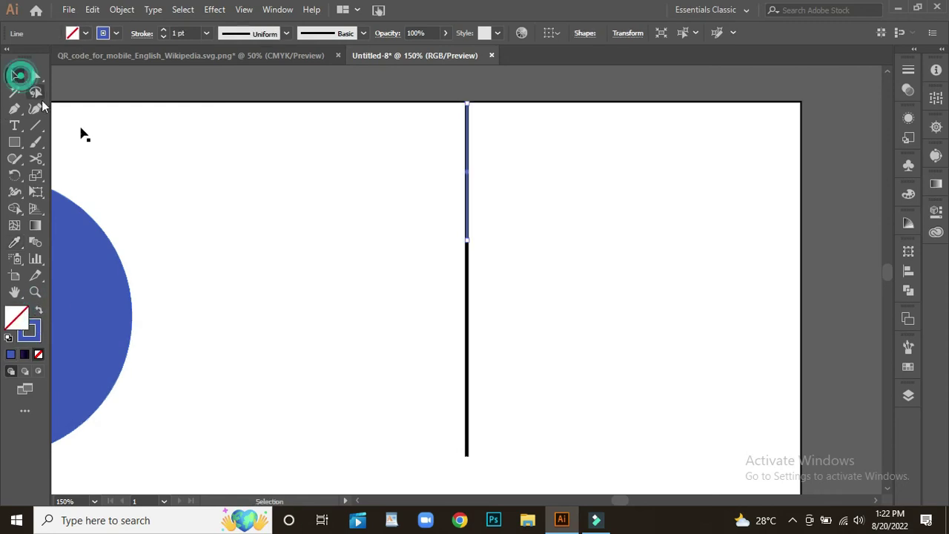
left_click(163, 29)
left_click(163, 29)
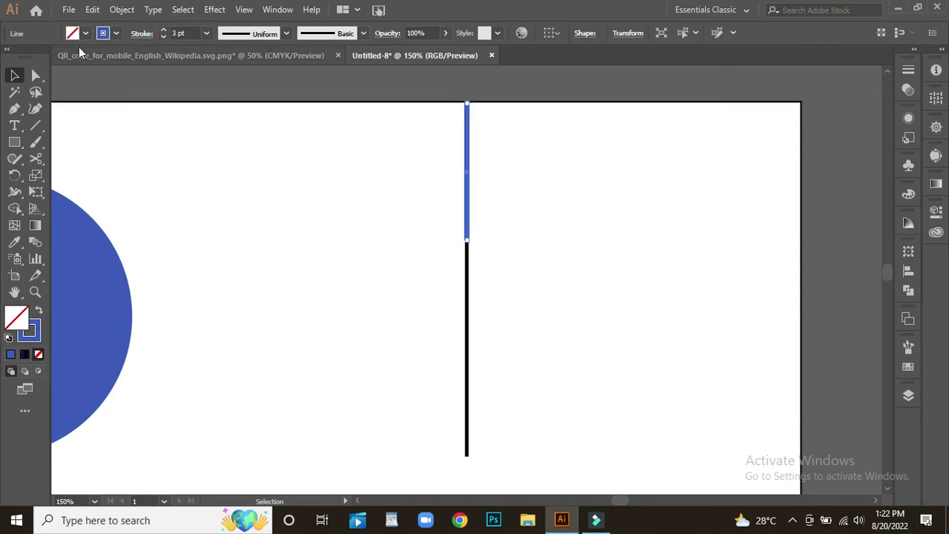
left_click(142, 33)
left_click(262, 204)
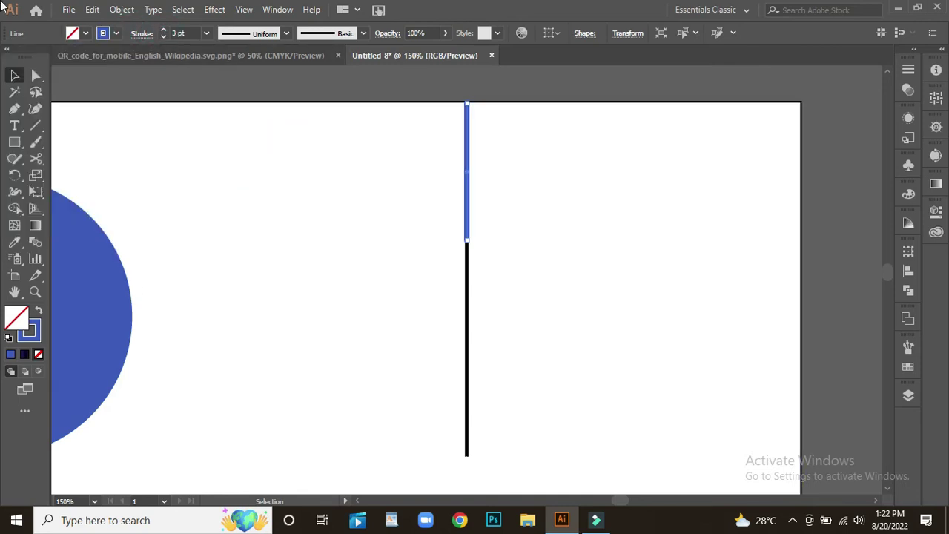
left_click(363, 280)
Step: Shorten the black divider by raising its bottom endpoint
scroll(353, 288, "up", 1)
scroll(353, 288, "down", 2)
scroll(353, 288, "up", 1)
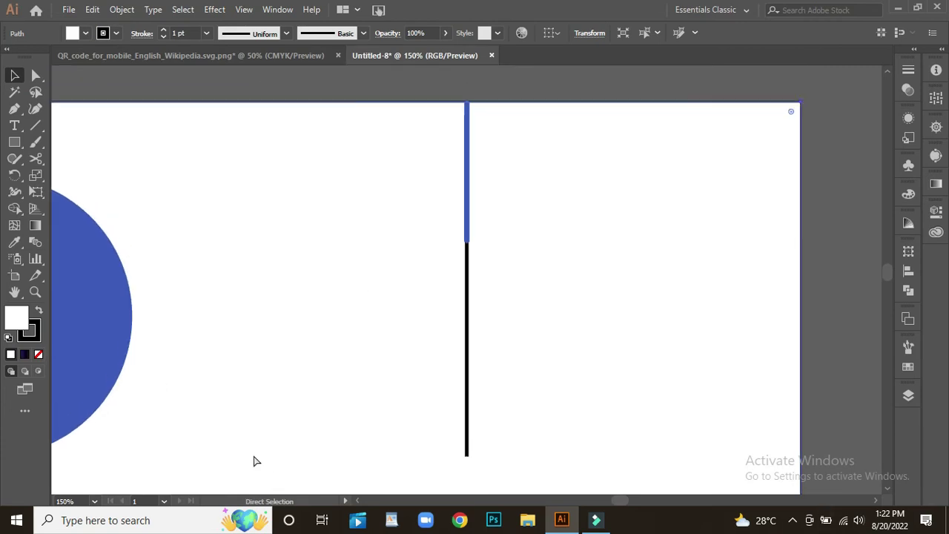
key("ctrl+minus")
key("ctrl+minus")
key("ctrl+minus")
key("ctrl+minus")
left_click(143, 361)
left_click(512, 173)
left_click_drag(512, 190, 512, 162)
Step: Bring the contact icons onto the letterhead and place the contact text right of the page
left_click(520, 244)
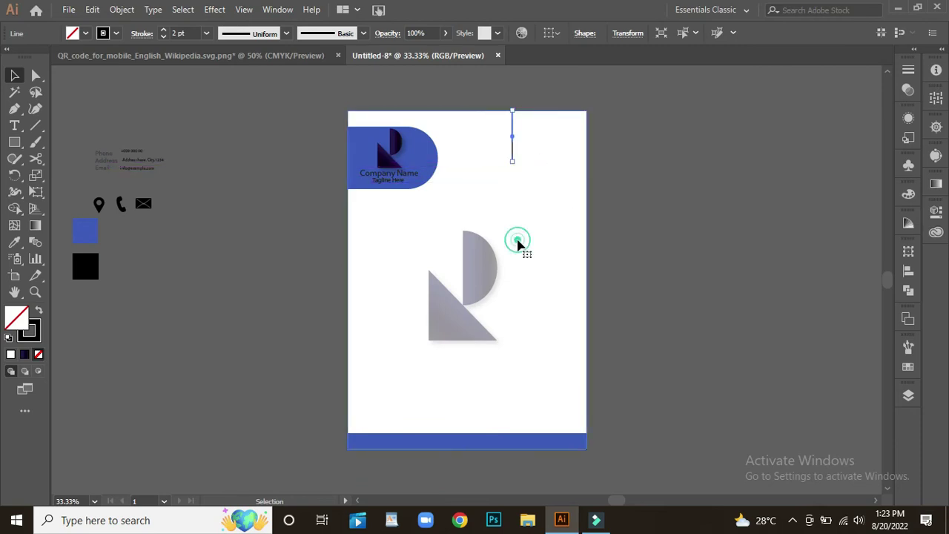
left_click(193, 285)
left_click_drag(144, 204, 549, 216)
left_click_drag(81, 132, 215, 196)
left_click_drag(130, 159, 643, 155)
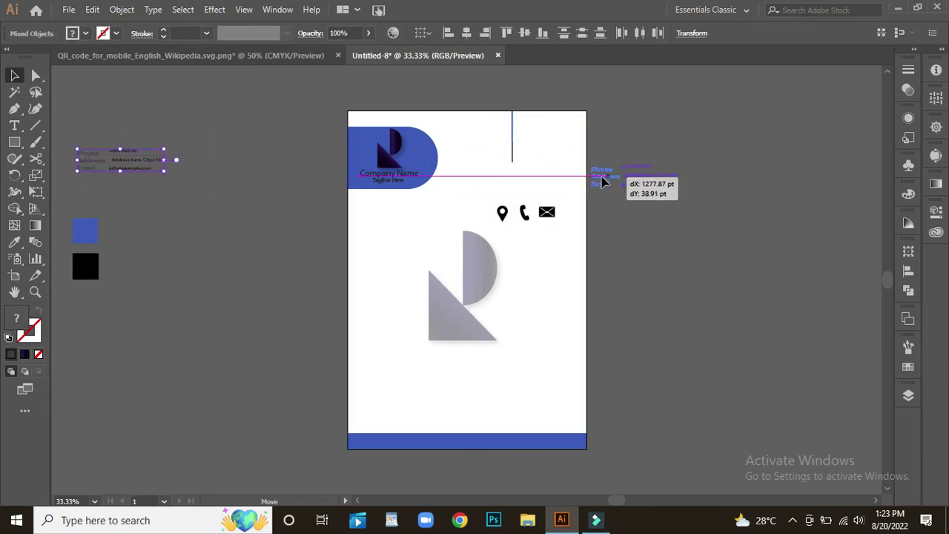
key("ctrl+1")
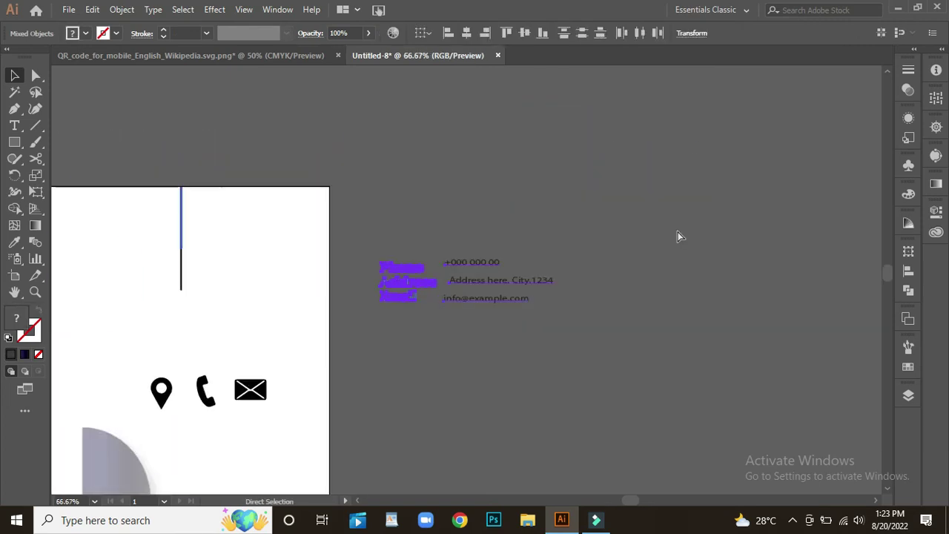
left_click_drag(180, 373, 445, 327)
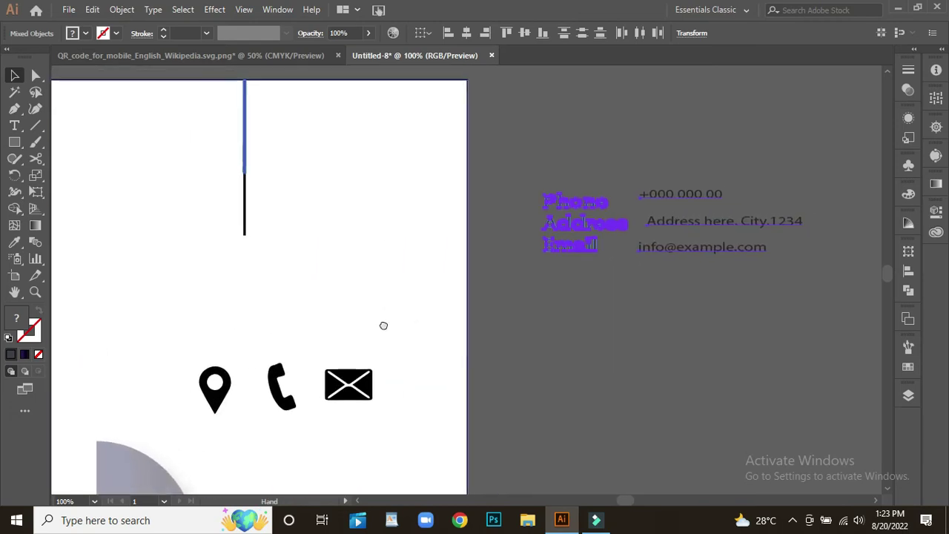
left_click(634, 404)
left_click_drag(640, 250, 663, 355)
left_click(640, 447)
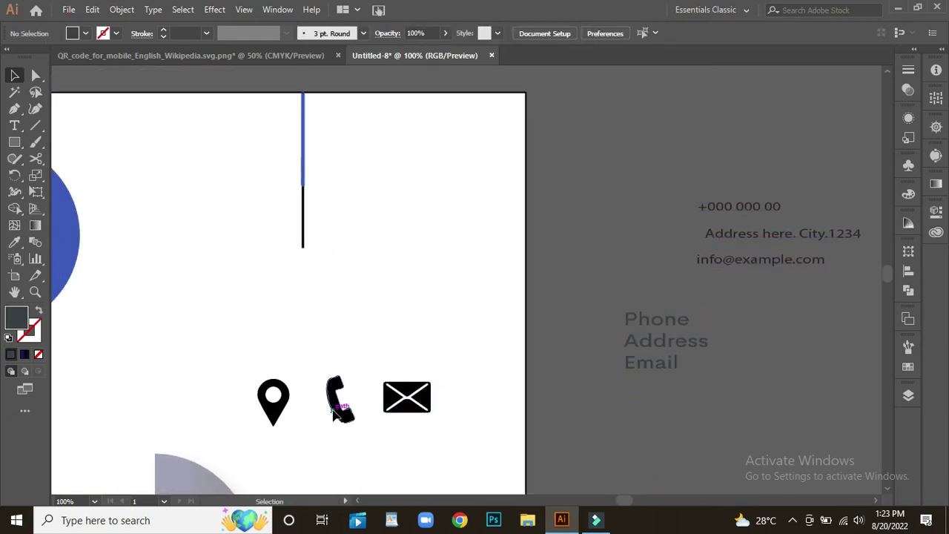
Step: Shrink the phone icon and place it at the top beside the divider
left_click_drag(341, 412, 328, 130)
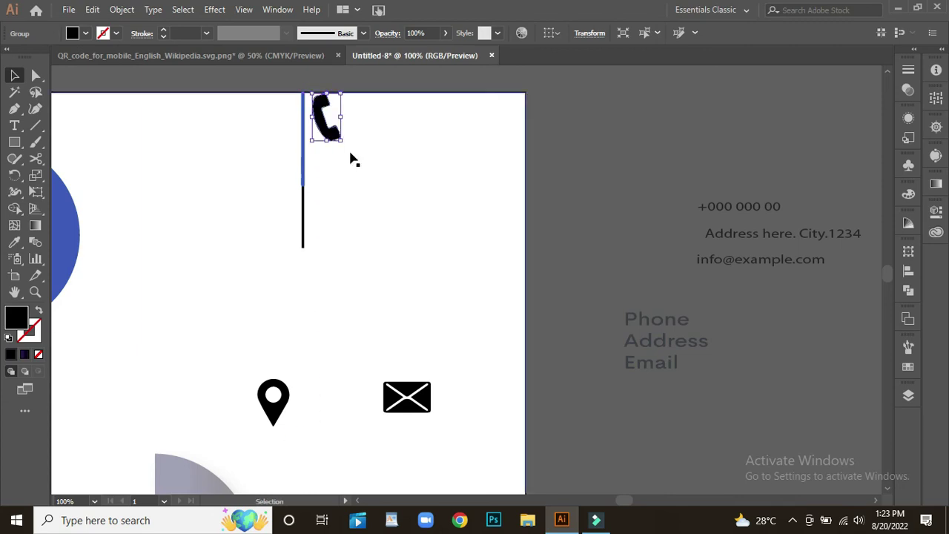
left_click_drag(344, 145, 313, 119)
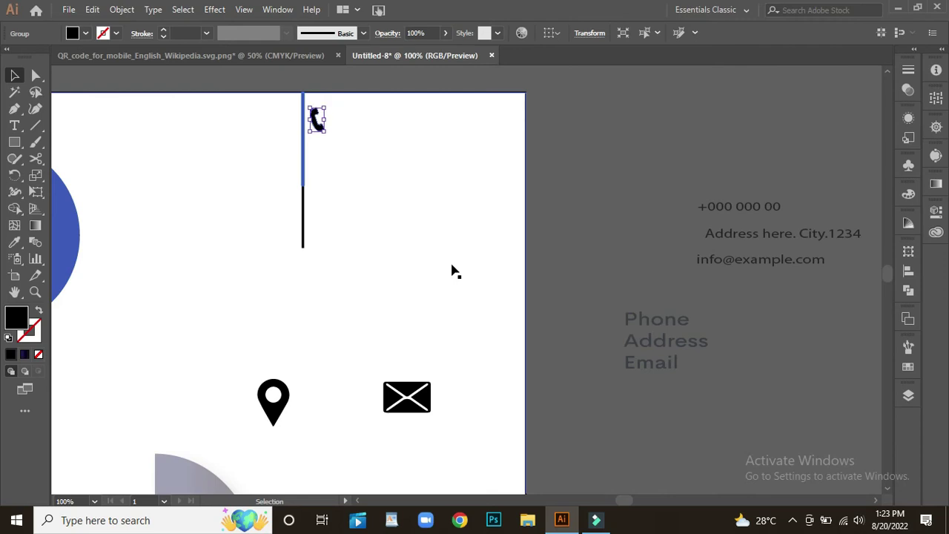
left_click(320, 141)
left_click_drag(319, 136, 321, 139)
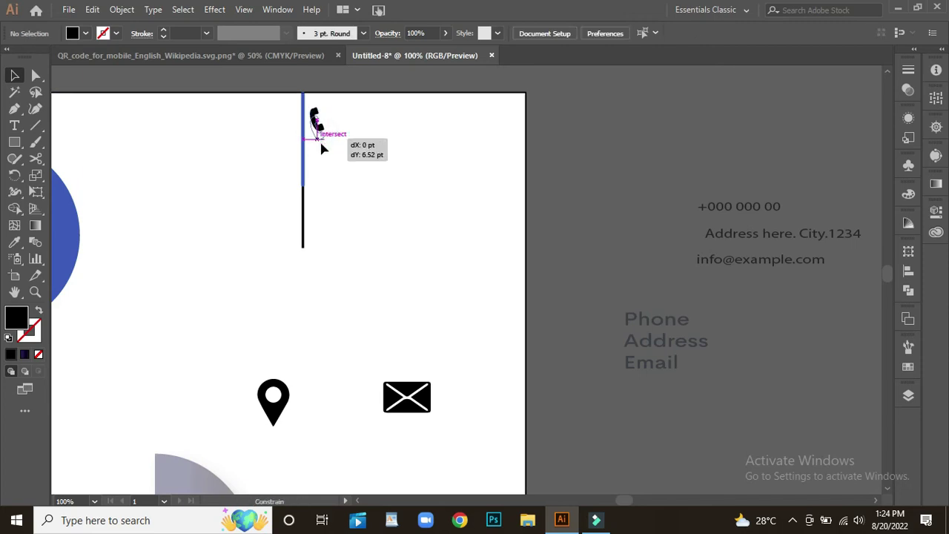
left_click(265, 457)
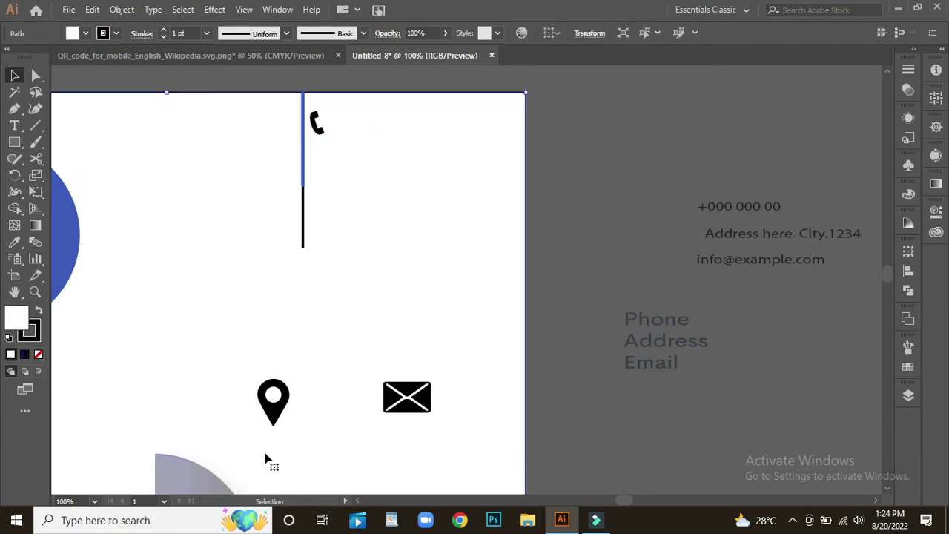
Step: Shrink the envelope and location pin icons and stack them below the phone
mouse_move(401, 415)
left_mouse_down()
mouse_move(327, 179)
mouse_move(348, 169)
left_mouse_up()
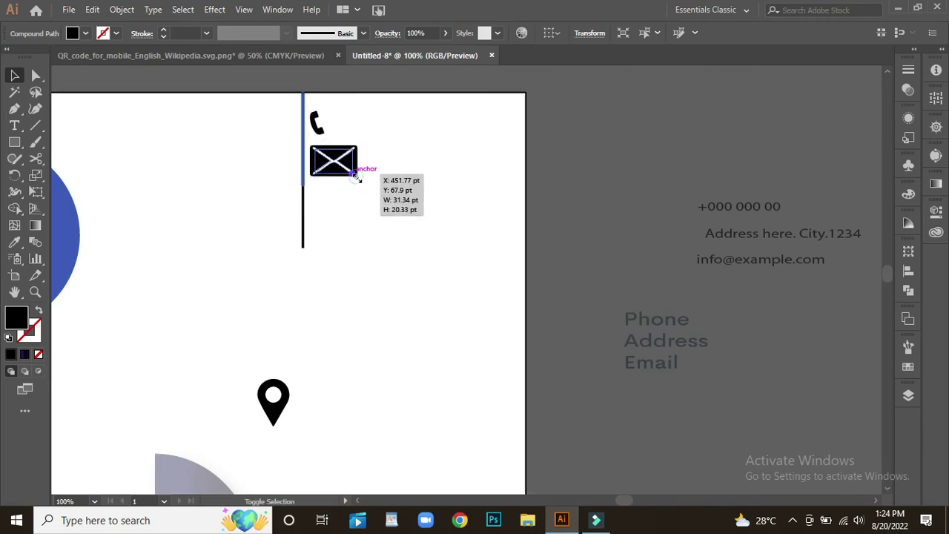
mouse_move(347, 169)
left_mouse_down()
mouse_move(323, 164)
mouse_move(336, 169)
left_mouse_up()
left_click(321, 128)
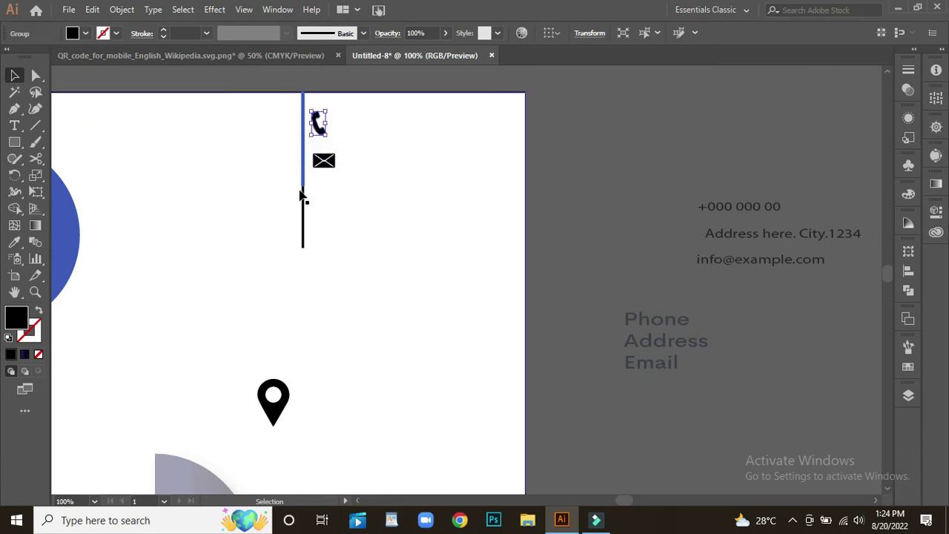
left_click(324, 161)
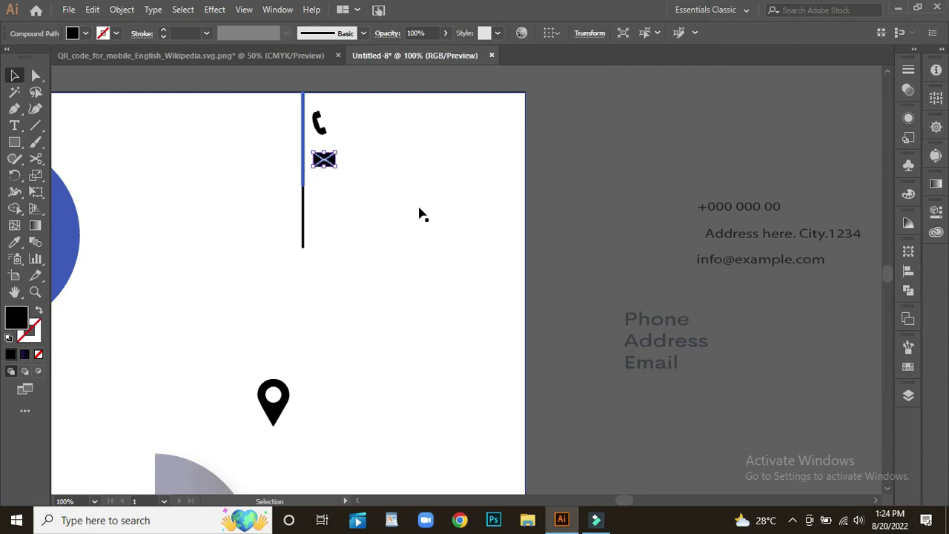
left_click(273, 404)
left_click_drag(274, 413, 327, 221)
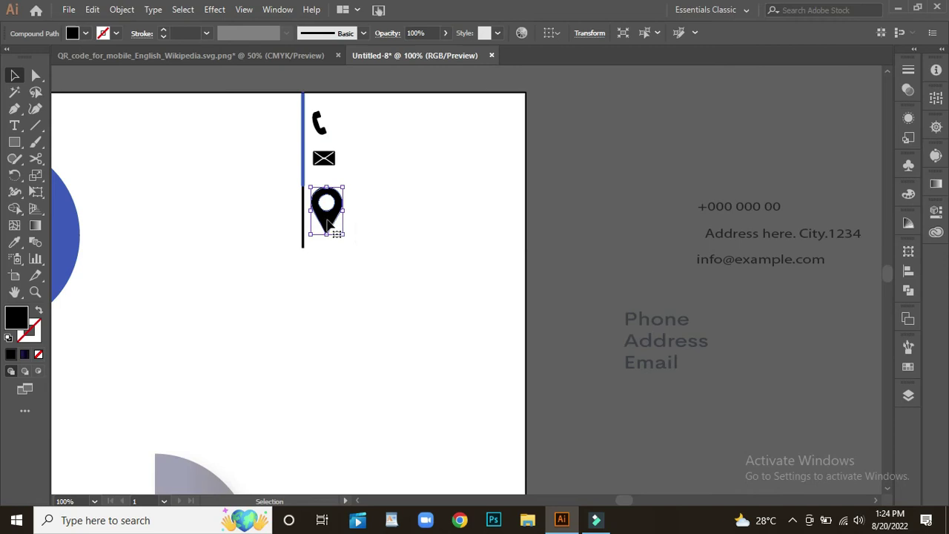
mouse_move(345, 237)
left_mouse_down()
mouse_move(323, 222)
mouse_move(318, 175)
left_mouse_up()
Step: Nudge the phone, envelope and pin icons slightly lower beside the divider
left_click_drag(319, 127, 320, 137)
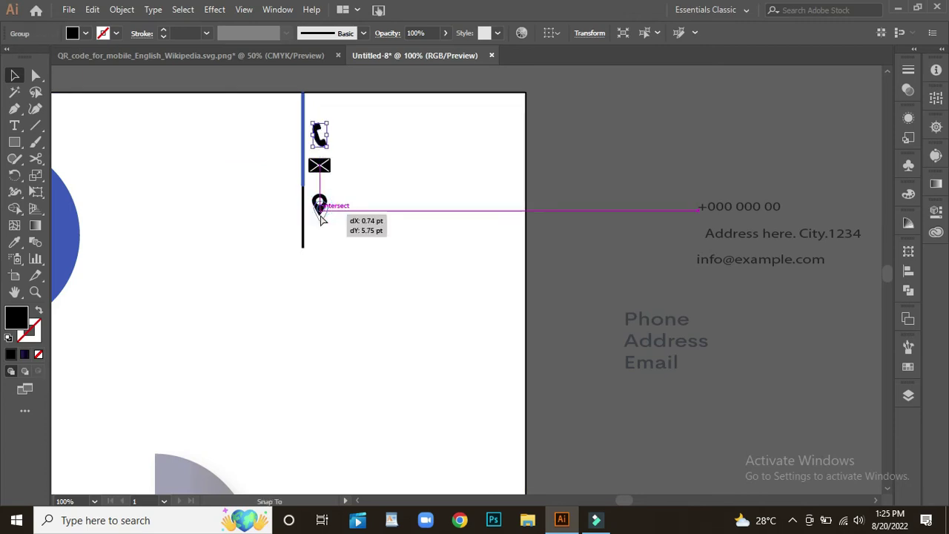
left_click_drag(320, 219, 320, 222)
left_click_drag(320, 167, 321, 179)
left_click_drag(324, 146, 324, 151)
left_click(359, 221)
Step: Place the phone number, address and email text beside their matching icons
left_click_drag(719, 211, 396, 151)
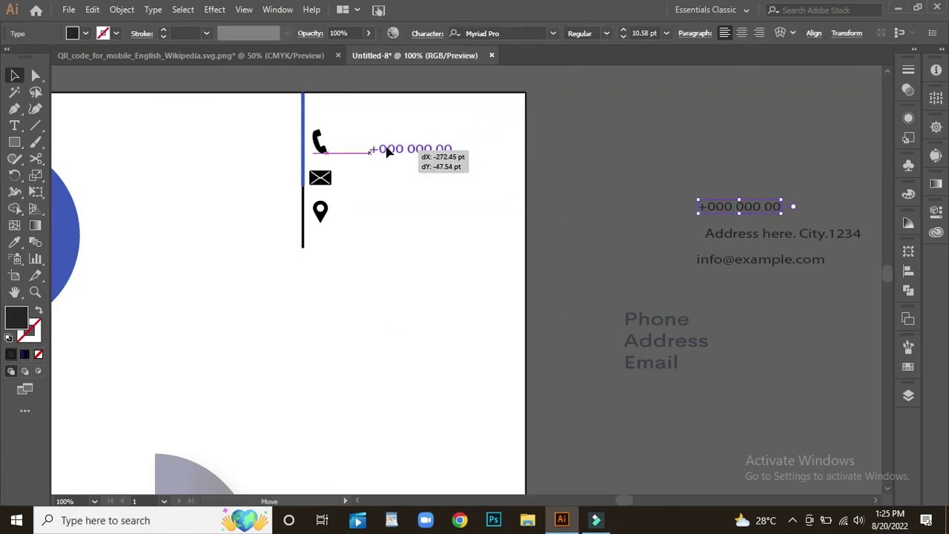
left_click_drag(395, 151, 386, 148)
mouse_move(738, 237)
left_mouse_down()
mouse_move(379, 181)
mouse_move(376, 224)
left_mouse_up()
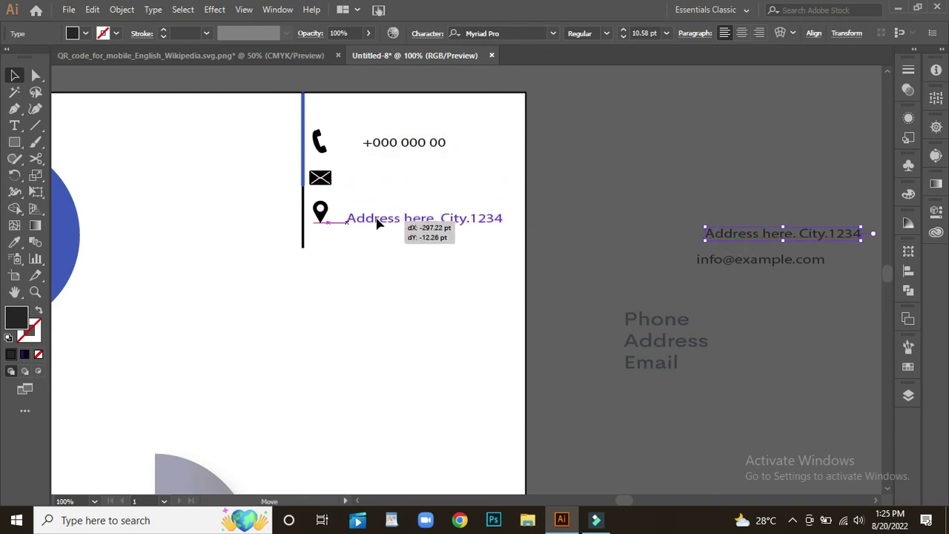
left_click(729, 286)
mouse_move(711, 267)
left_mouse_down()
mouse_move(550, 216)
mouse_move(378, 191)
left_mouse_up()
left_click(585, 228)
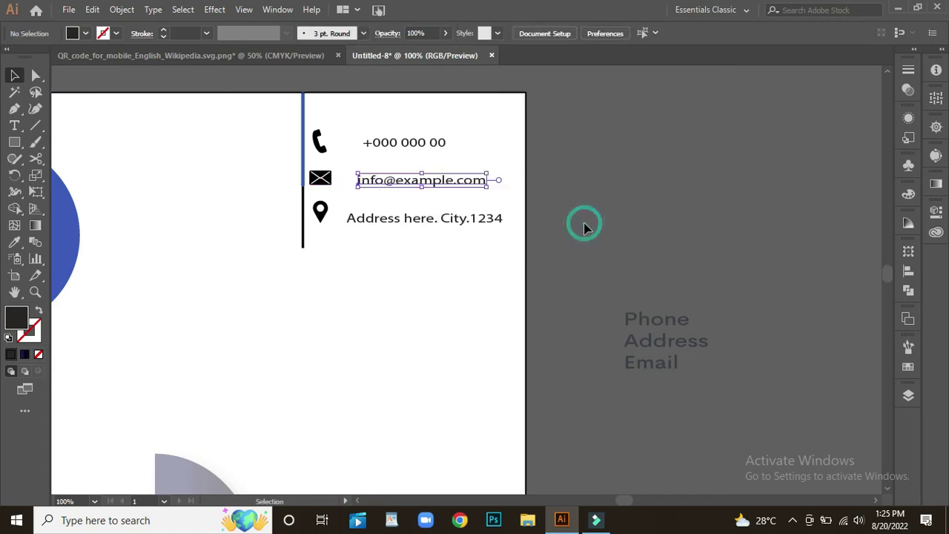
Step: Slightly enlarge the phone number and email text and fine-tune the pin's position
left_click(439, 183)
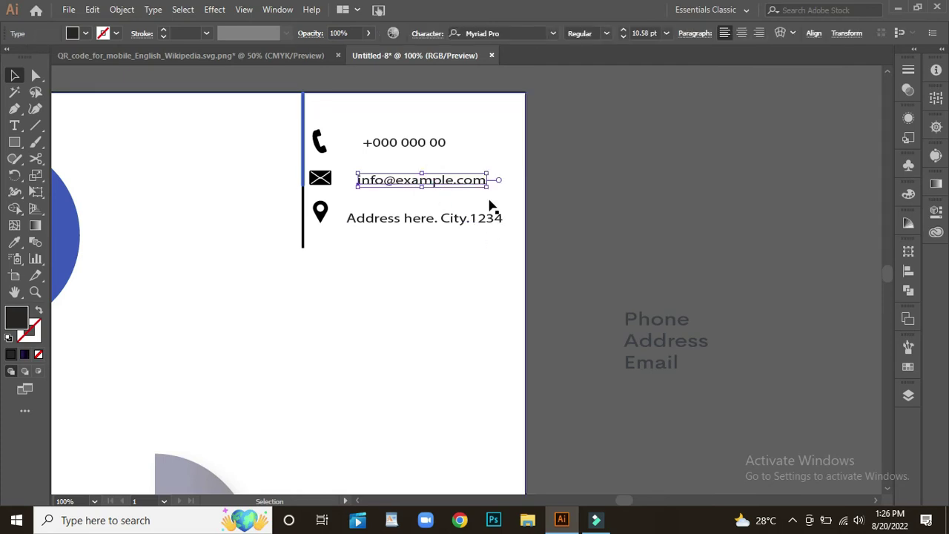
left_click(582, 142)
left_click(377, 142)
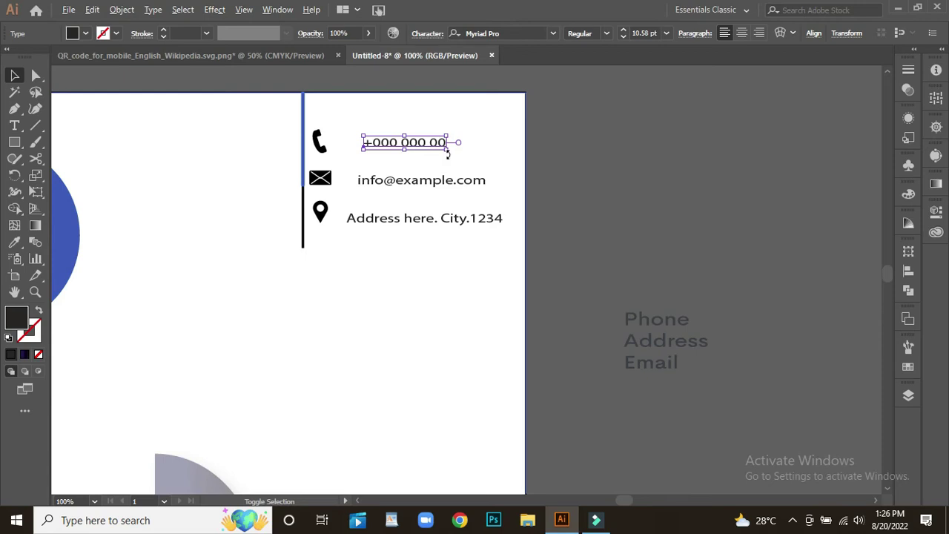
left_click_drag(449, 150, 451, 153)
left_click(561, 144)
left_click(430, 182)
left_click_drag(487, 187, 488, 190)
left_click_drag(408, 188, 409, 186)
left_click(418, 293)
left_click_drag(321, 213, 319, 209)
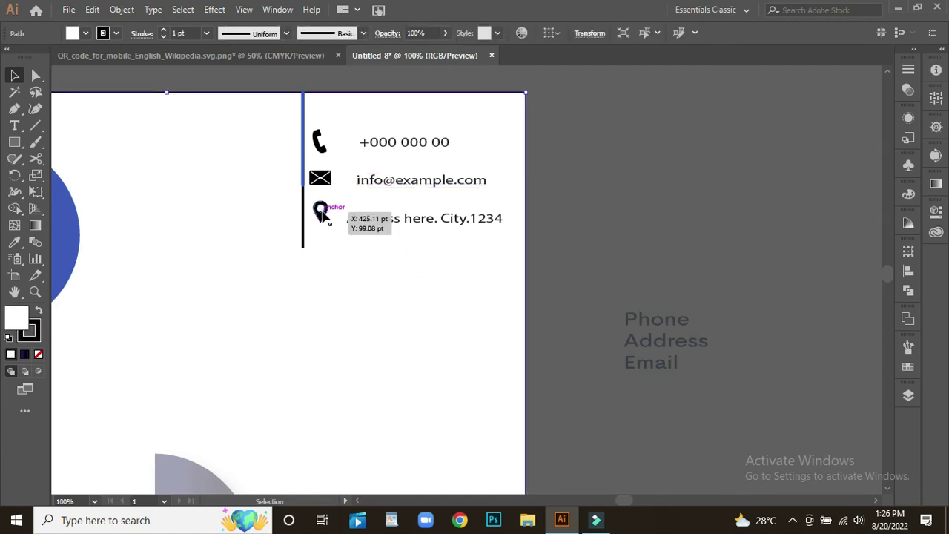
left_click(602, 232)
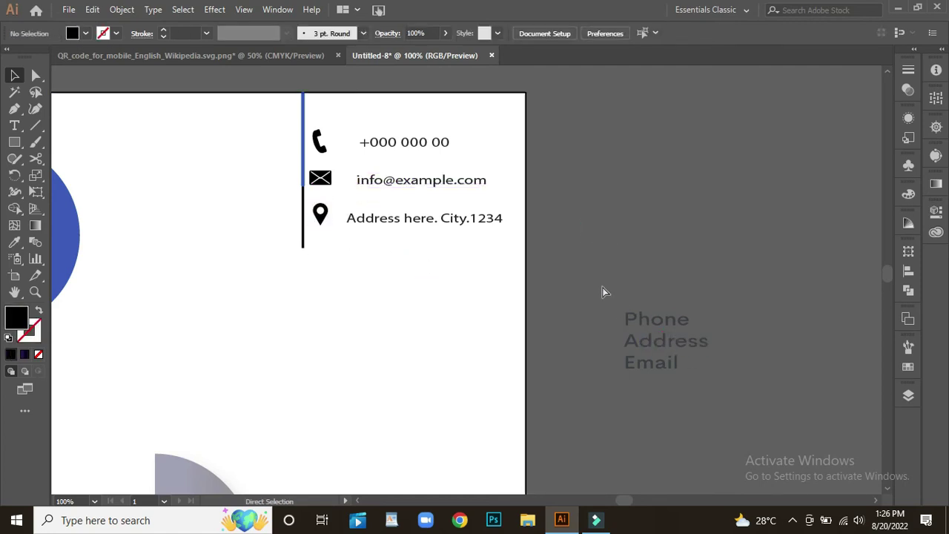
Step: Scale down the blue logo header and fit it into the artboard's top-left corner
key("ctrl+minus")
scroll(247, 335, "down", 1)
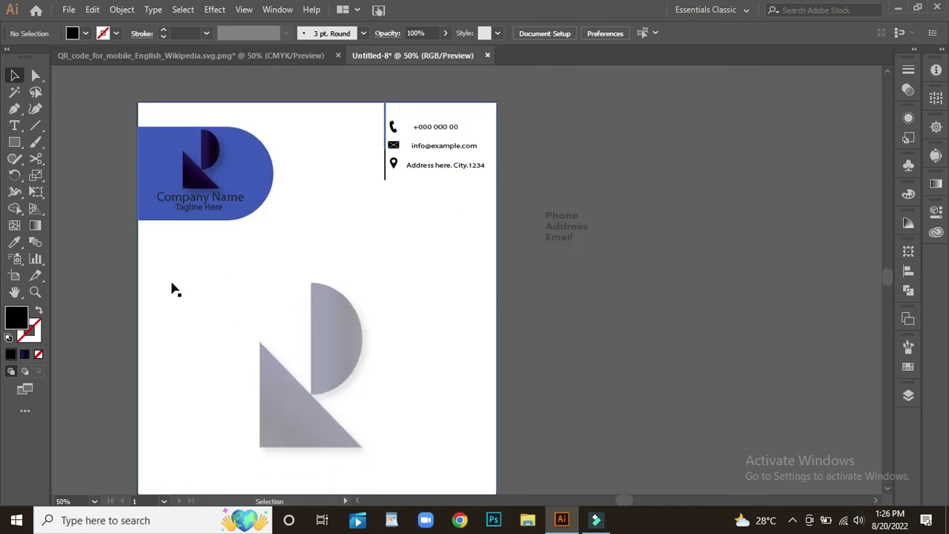
left_click_drag(194, 249, 267, 197)
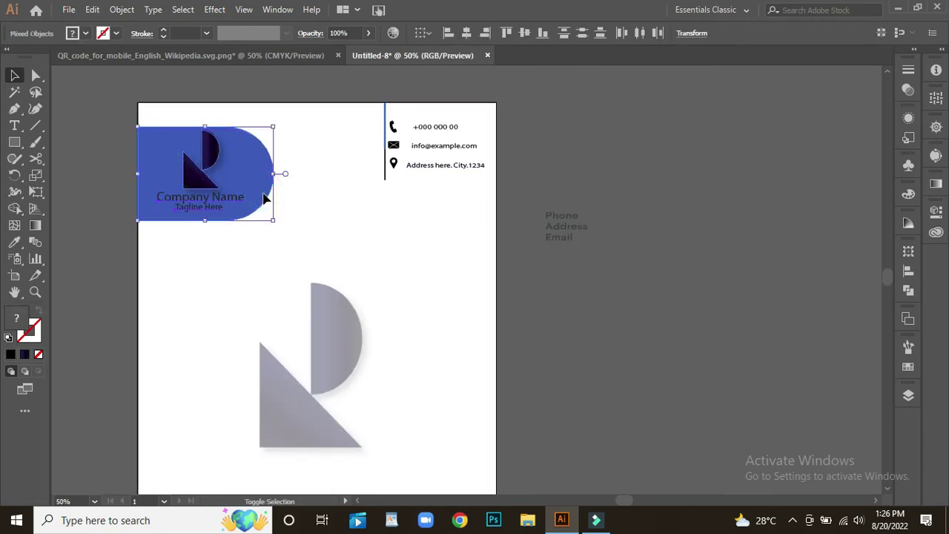
left_click_drag(180, 196, 181, 184)
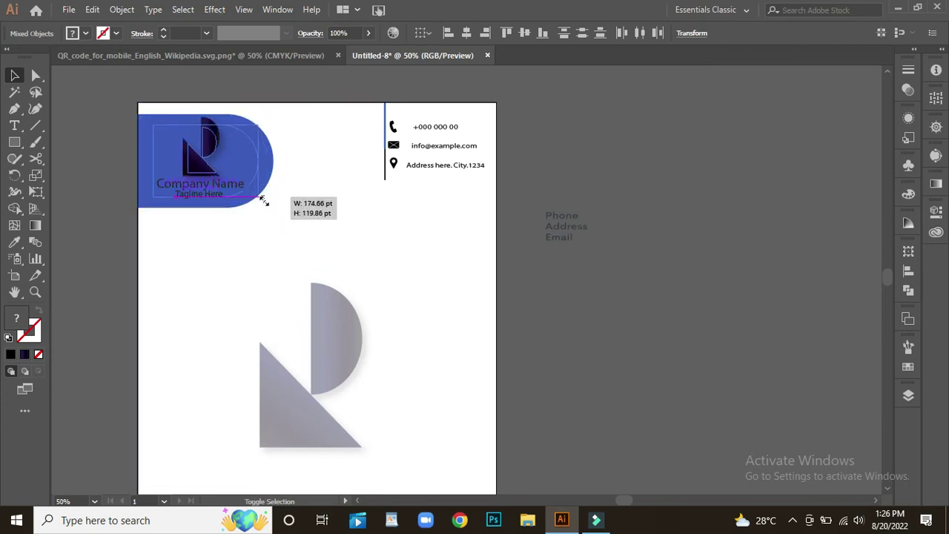
left_click_drag(274, 211, 260, 197)
left_click_drag(166, 163, 142, 156)
left_click(201, 255)
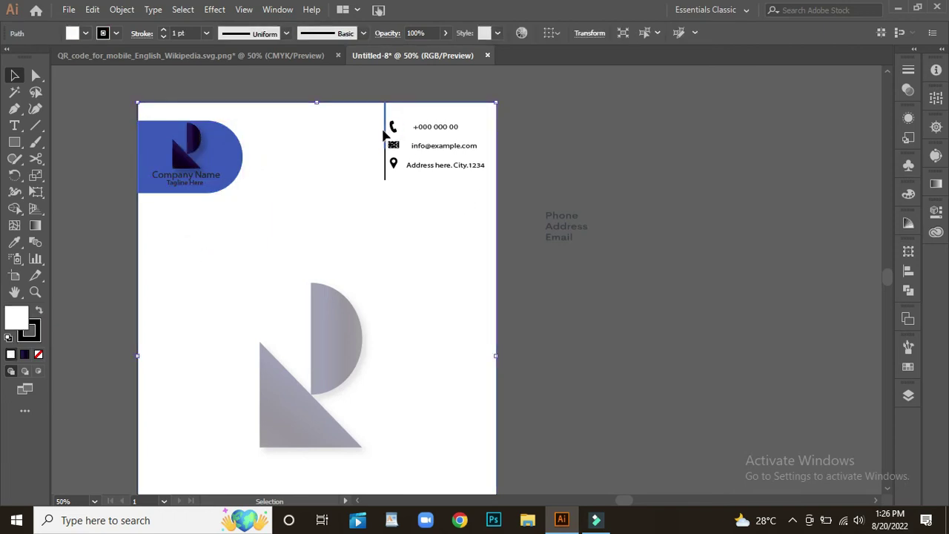
left_click(212, 191)
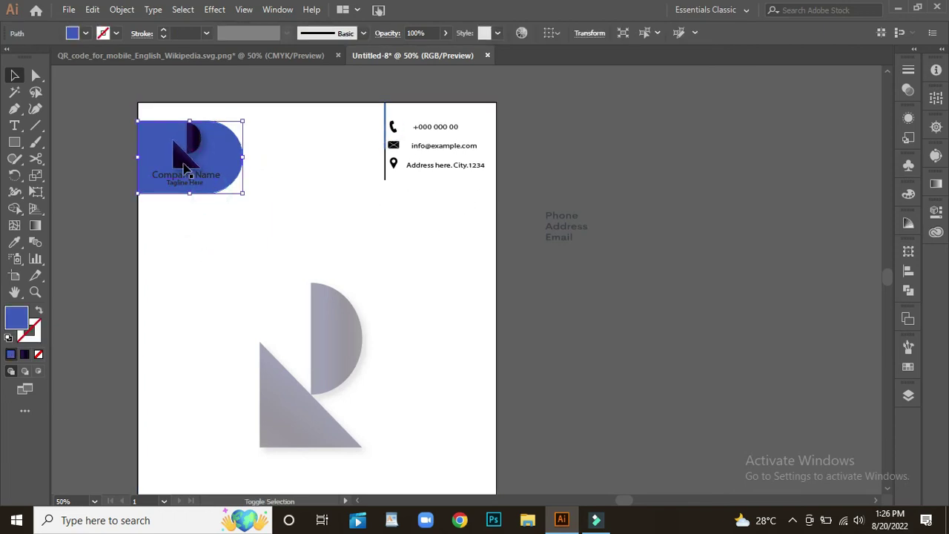
key("shift+Up")
key("shift+Up")
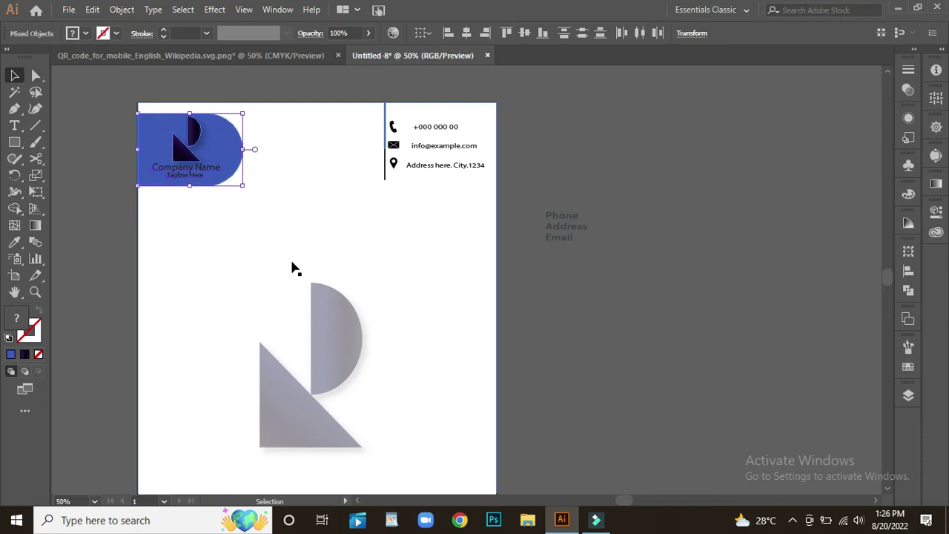
Step: Delete the leftover Phone/Address/Email labels from the pasteboard
scroll(297, 278, "down", 1)
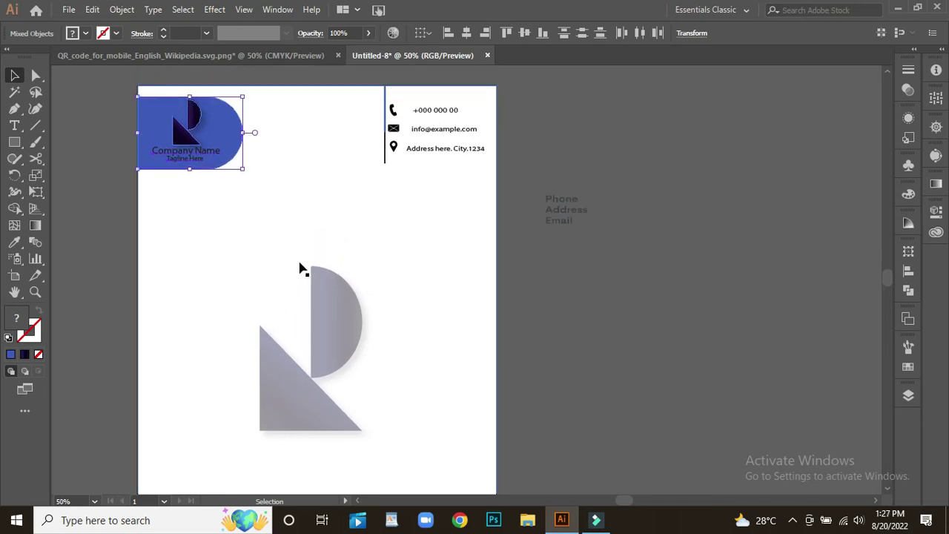
left_click(625, 326)
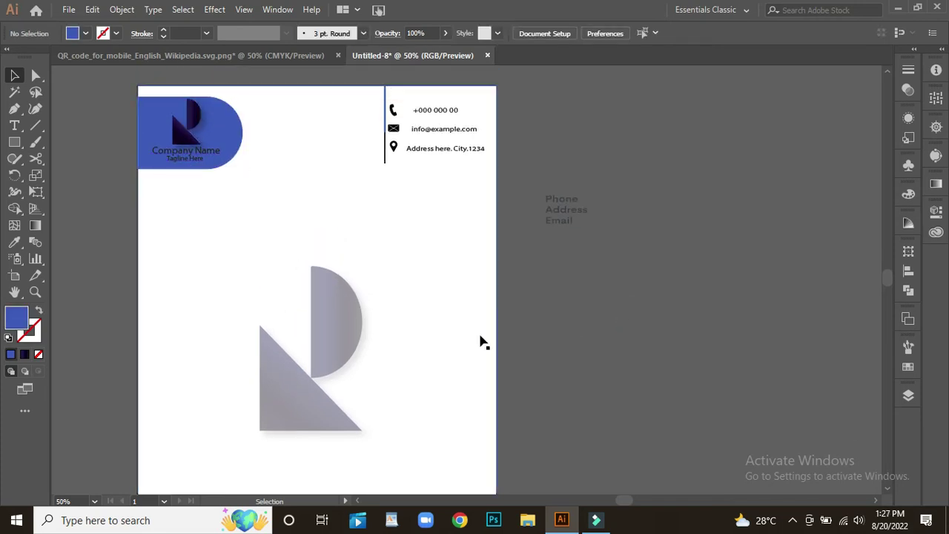
scroll(482, 341, "down", 3)
scroll(487, 302, "up", 3)
left_click(566, 211)
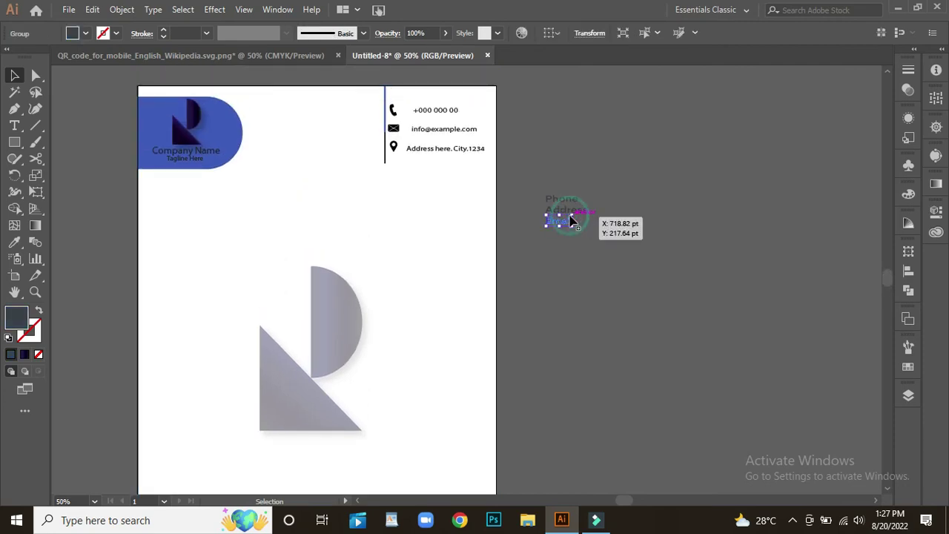
key("Delete")
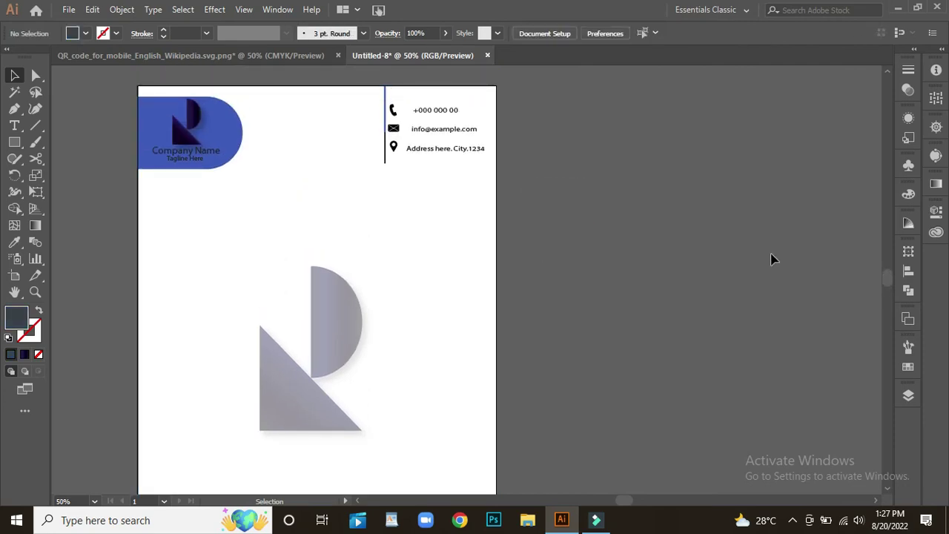
Step: Create a new Untitled-1 document from the [Custom] 13.89 x 13.89 in preset
scroll(608, 156, "down", 5)
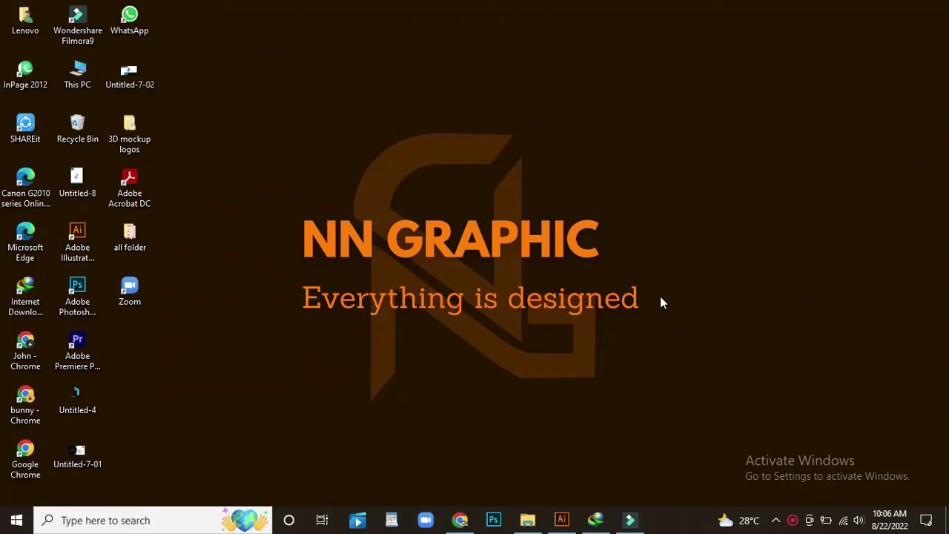
left_click(562, 520)
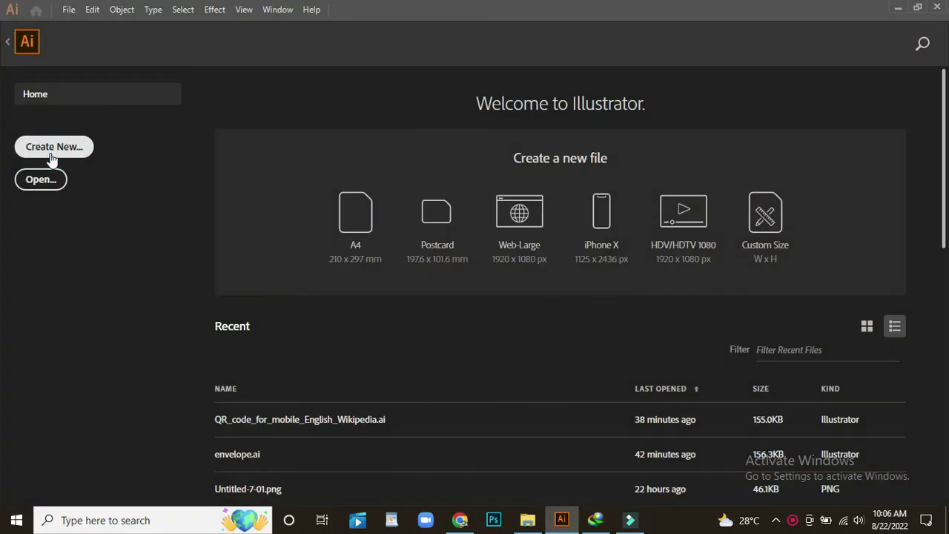
left_click(52, 147)
left_click(379, 175)
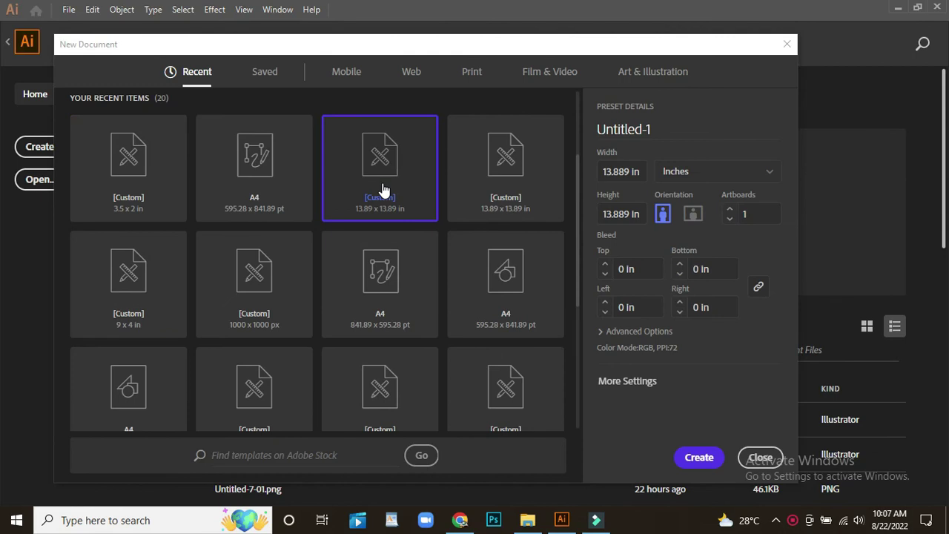
left_click(700, 457)
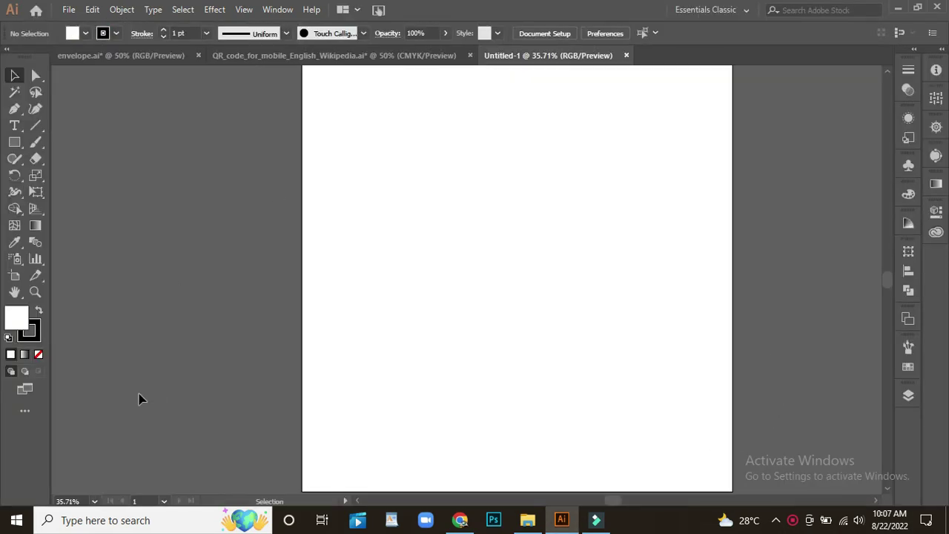
left_click(13, 144)
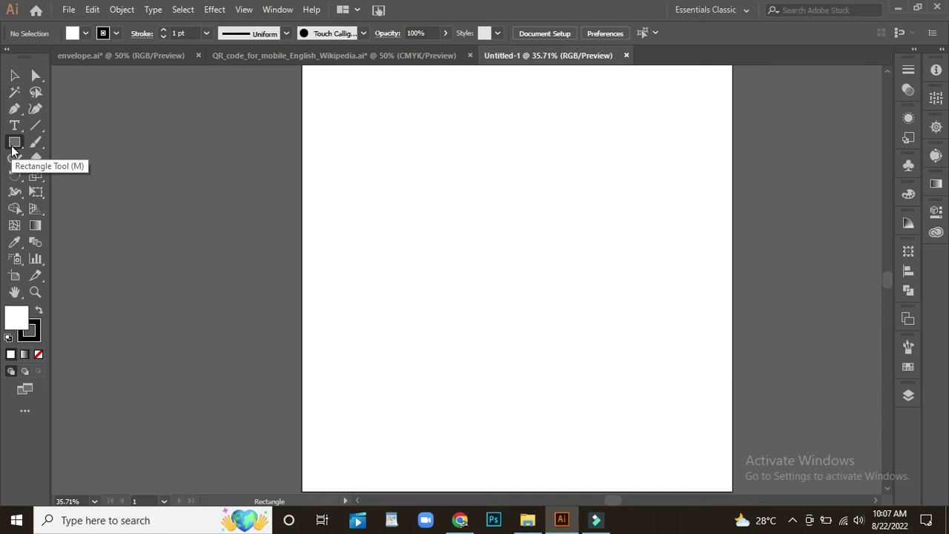
Step: Draw a 9 x 4 in rectangle and position it on the artboard
left_click(382, 233)
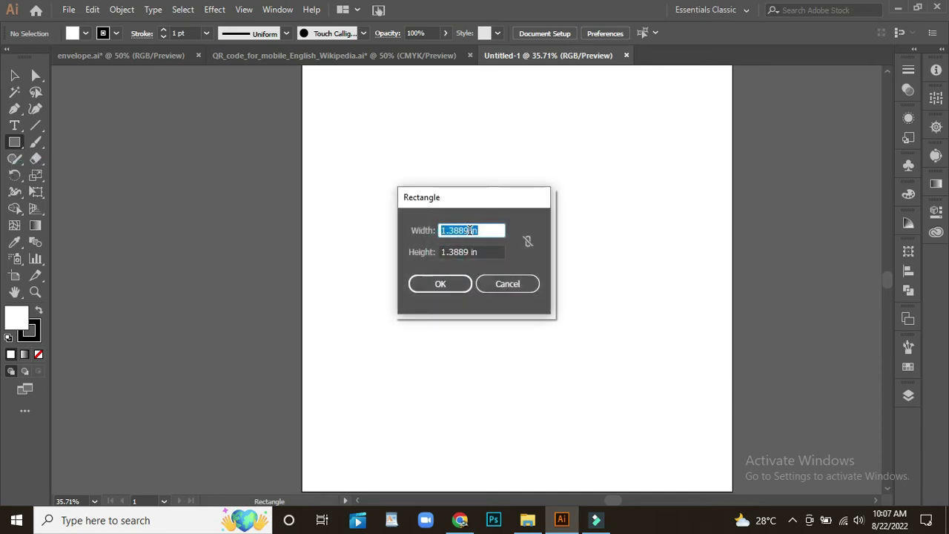
left_click(465, 230)
key("BackSpace")
key("BackSpace")
key("BackSpace")
key("BackSpace")
type("9")
left_click(472, 252)
key("BackSpace")
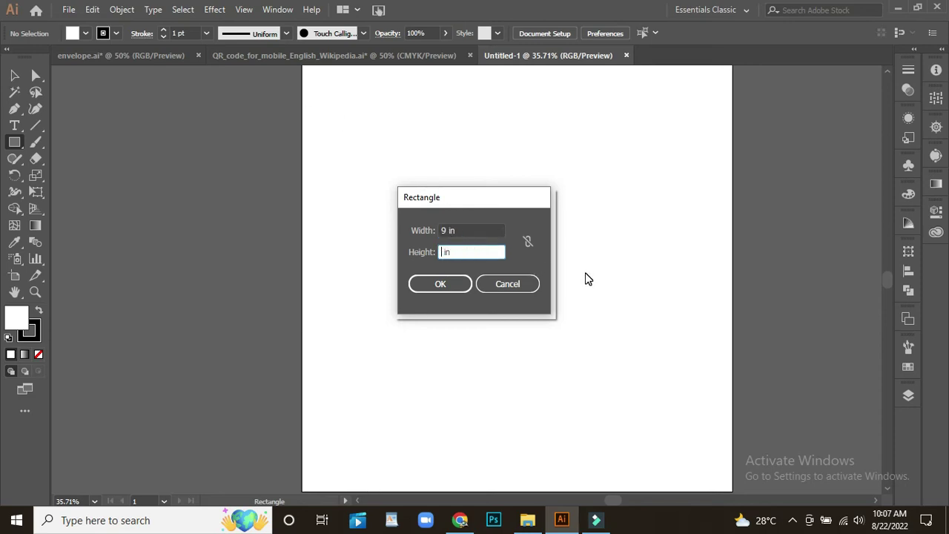
type("4")
left_click(440, 284)
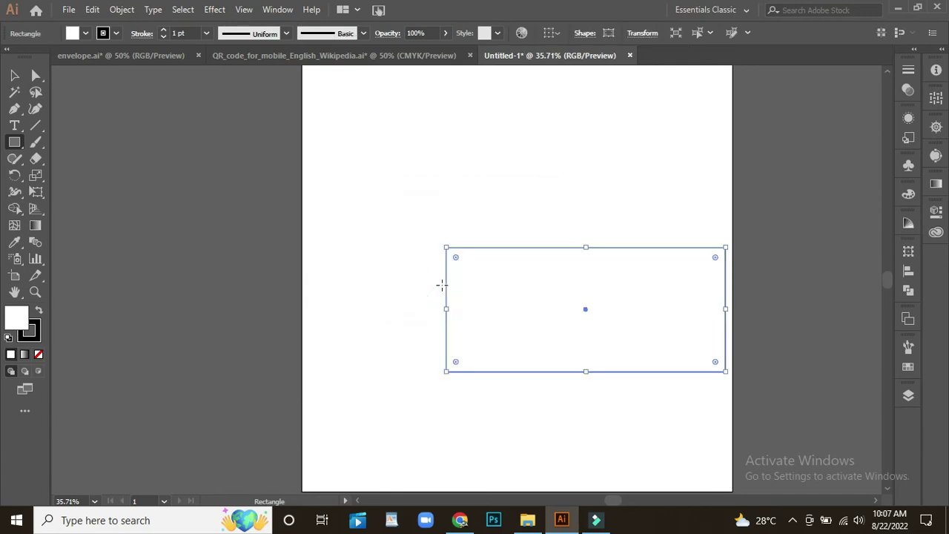
key("v")
left_click_drag(586, 310, 531, 307)
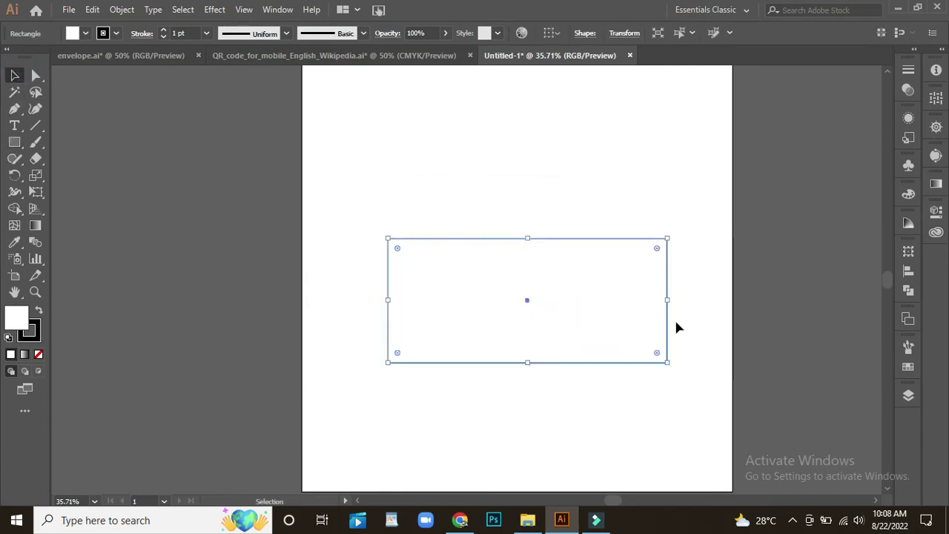
scroll(677, 327, "up", 1)
left_click_drag(465, 284, 460, 284)
key("Up")
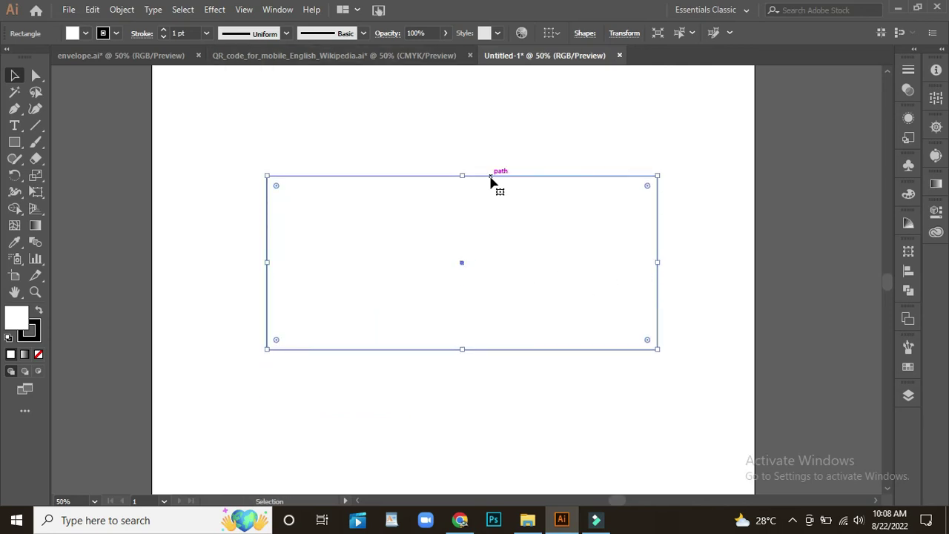
Step: Add a 9 x 1.25 in strip aligned along the big rectangle's top edge
key("m")
left_click(462, 194)
left_click(444, 231)
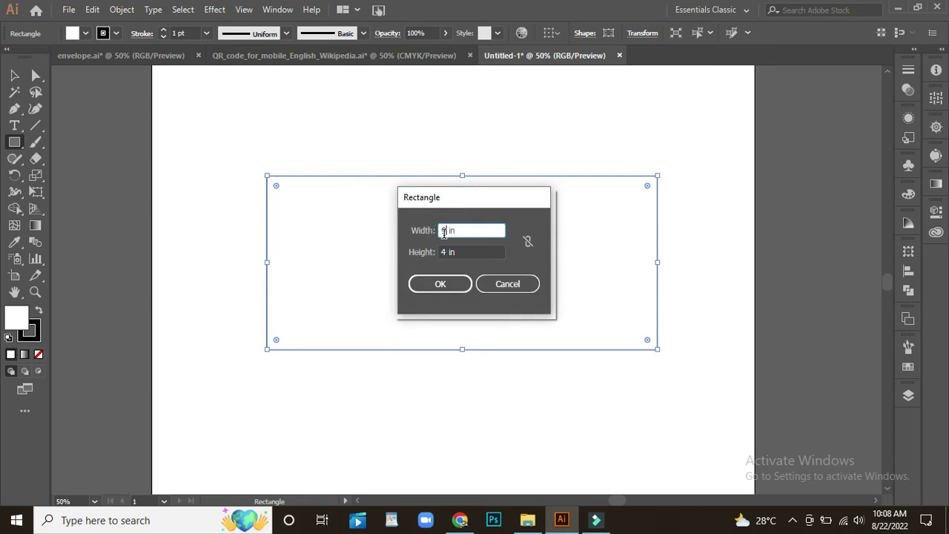
left_click(445, 251)
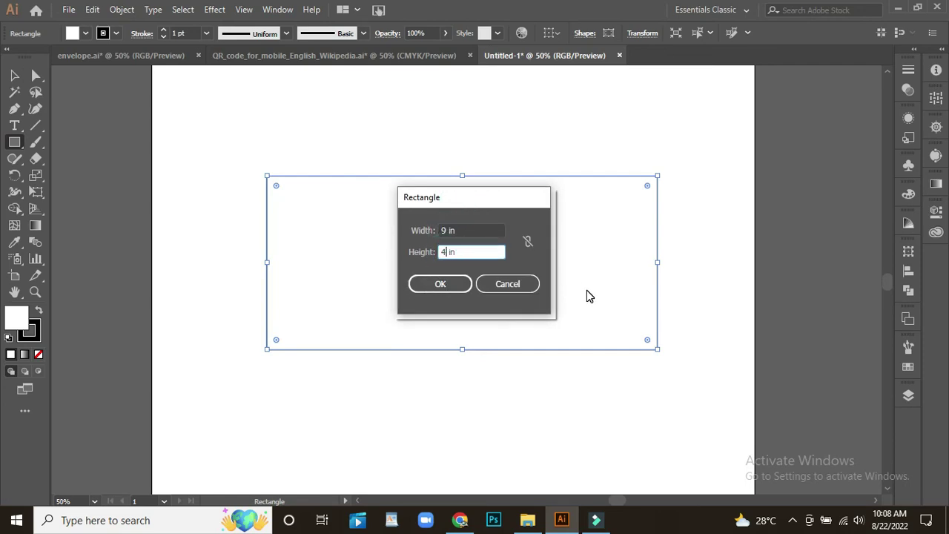
key("BackSpace")
type("1.25")
key("Return")
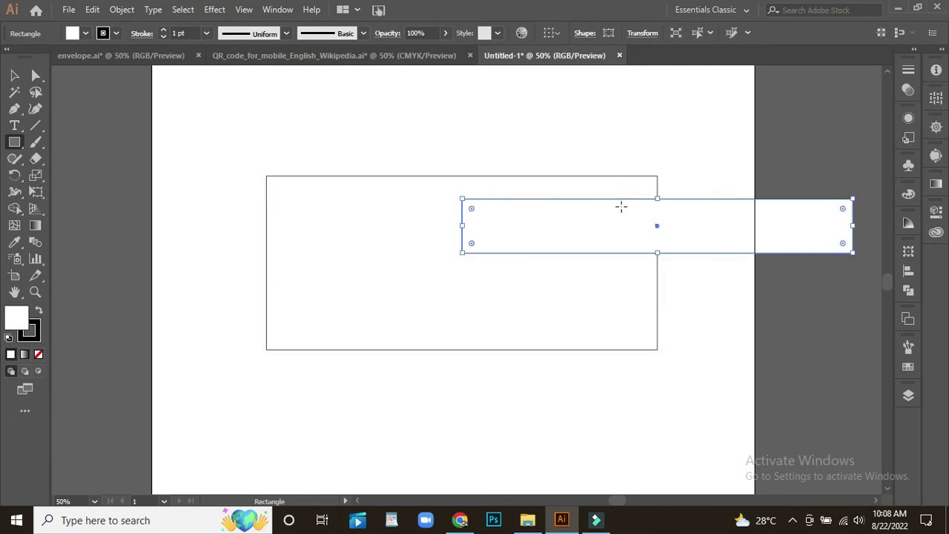
left_click_drag(657, 225, 462, 153)
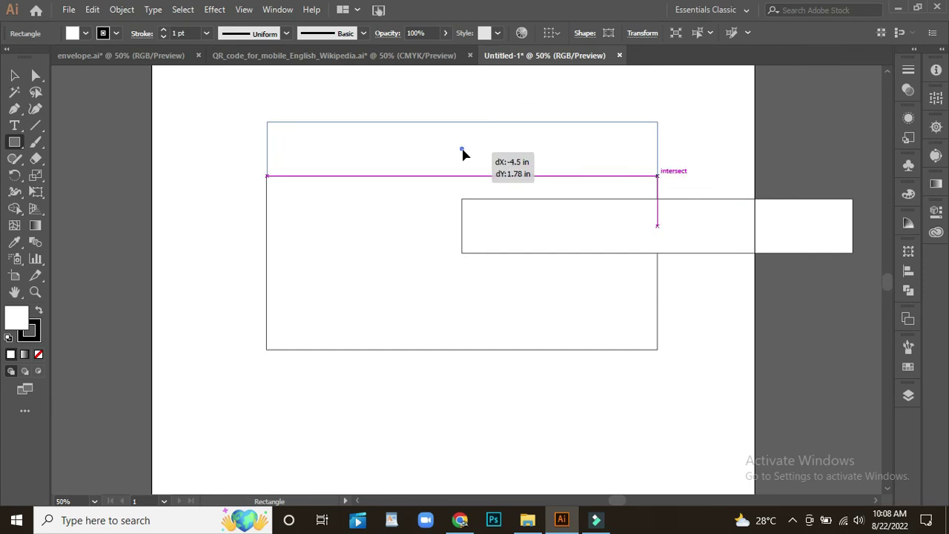
left_click_drag(462, 154, 463, 151)
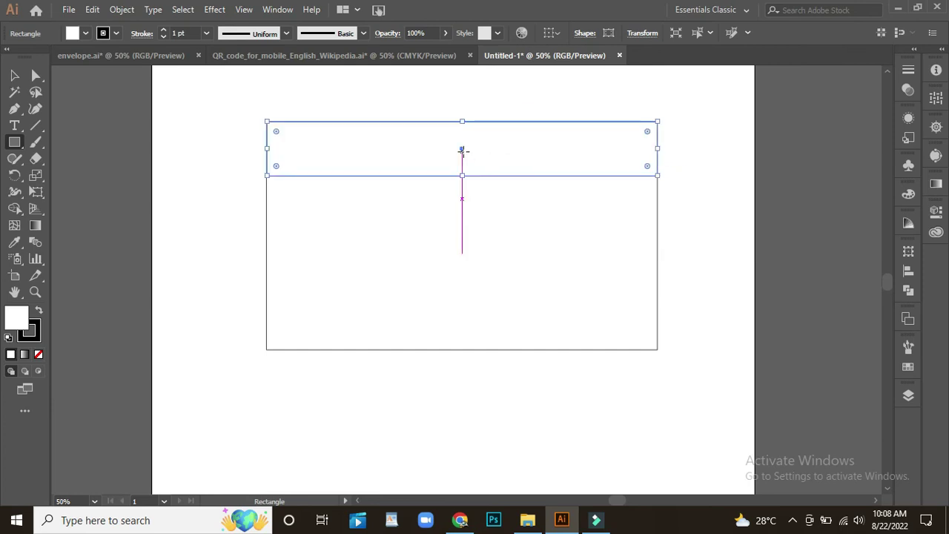
Step: Begin setting exact width and height for another rectangle
left_click(18, 147)
left_click(413, 282)
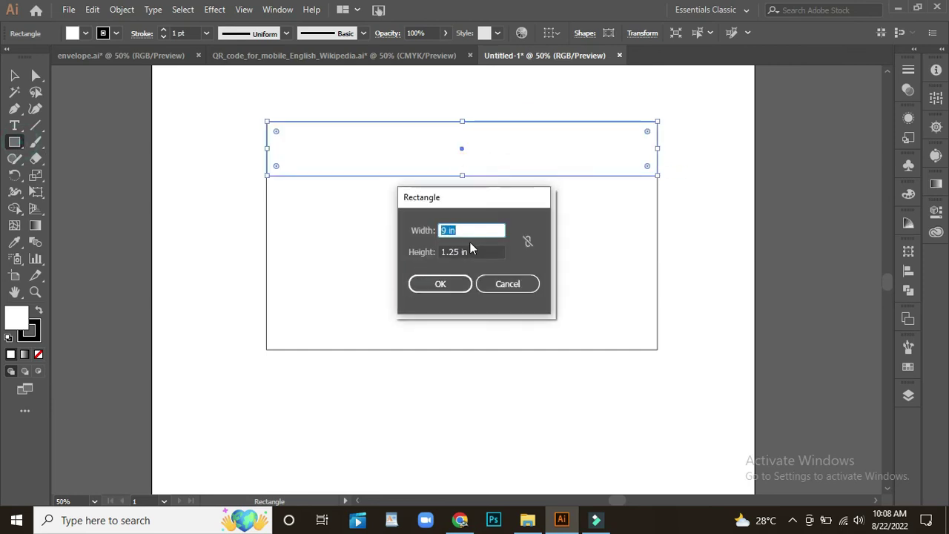
left_click(448, 230)
left_click(454, 252)
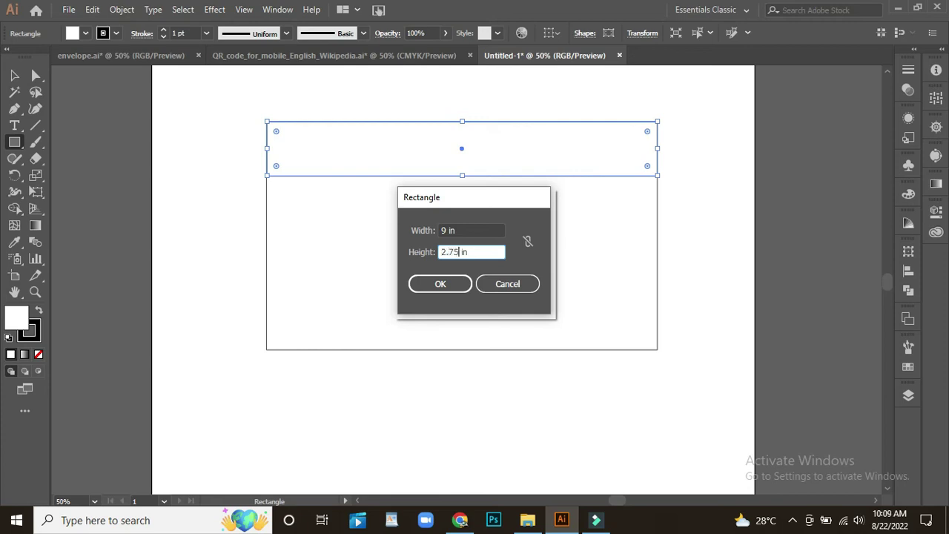
Step: Add a 9×2.75 in bottom panel under the body and a 1×4 in flap at its left edge
left_click(430, 282)
left_click_drag(607, 345, 462, 409)
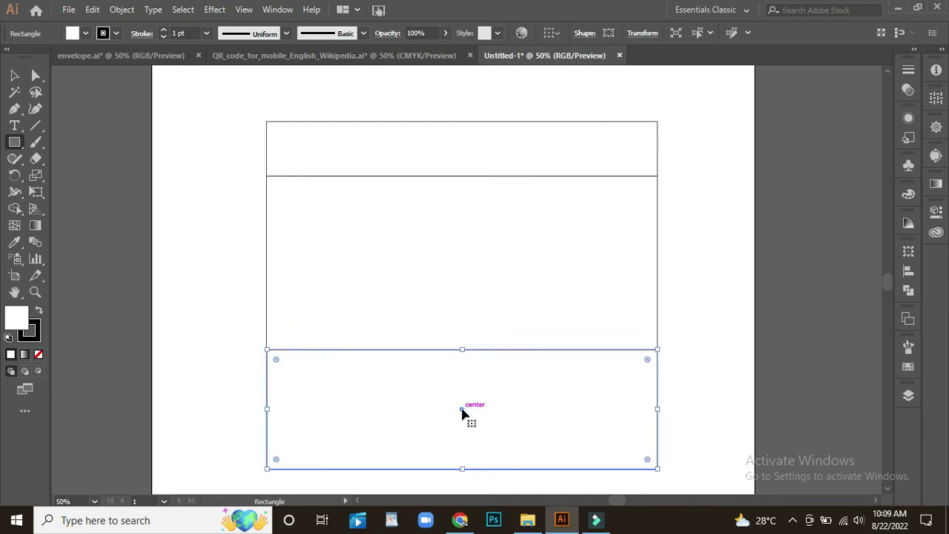
left_click(332, 235)
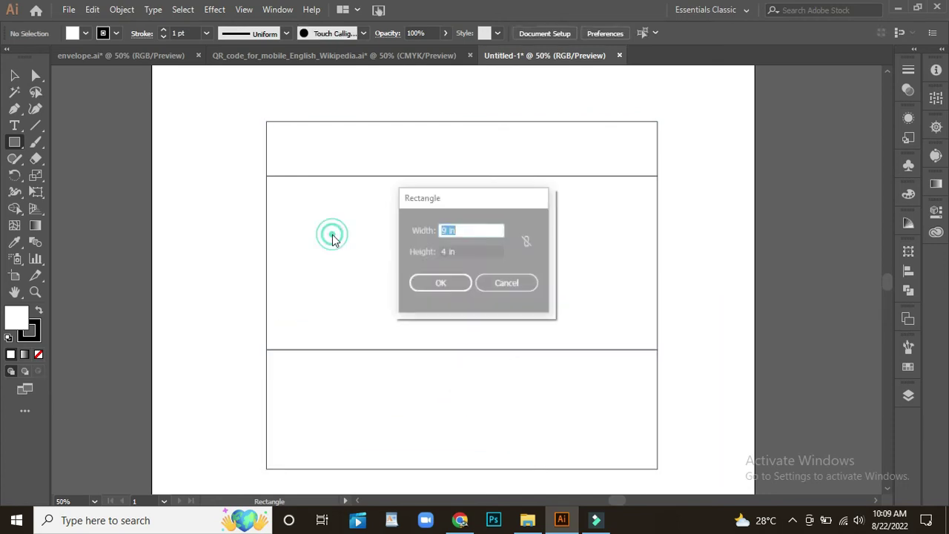
left_click(469, 237)
key("BackSpace")
type("1")
left_click(426, 289)
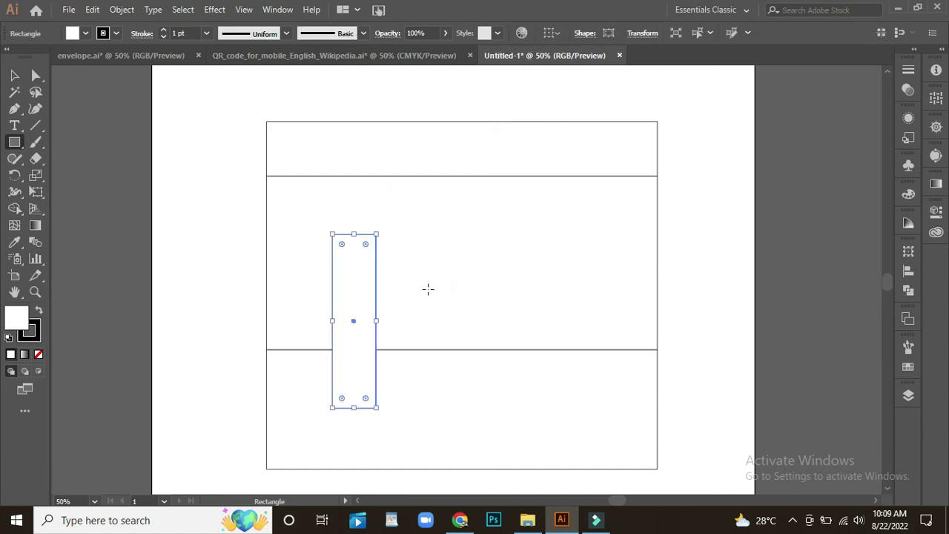
mouse_move(354, 327)
left_mouse_down()
mouse_move(235, 257)
mouse_move(246, 267)
mouse_move(241, 252)
mouse_move(678, 264)
left_mouse_up()
Step: Duplicate the side flap onto the body's right edge
key("v")
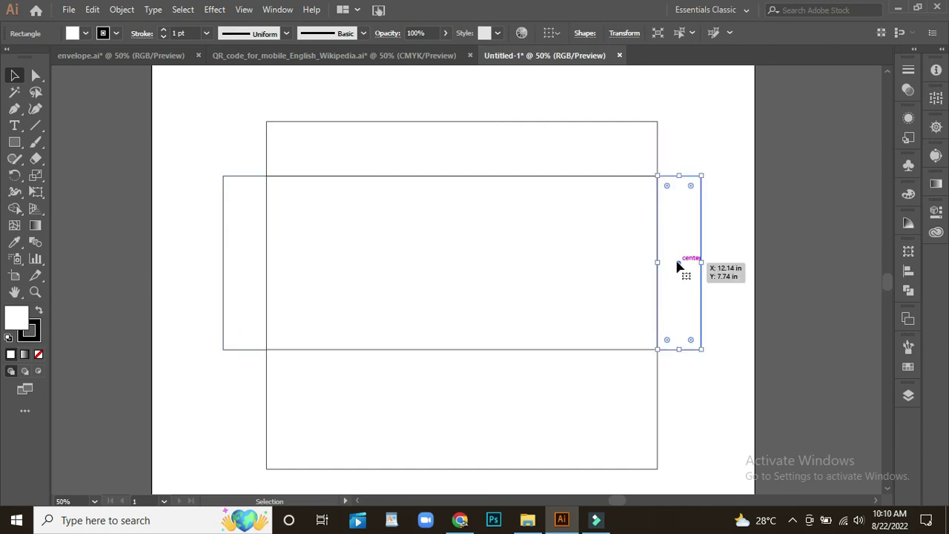
scroll(394, 216, "up", 1)
scroll(412, 222, "down", 1)
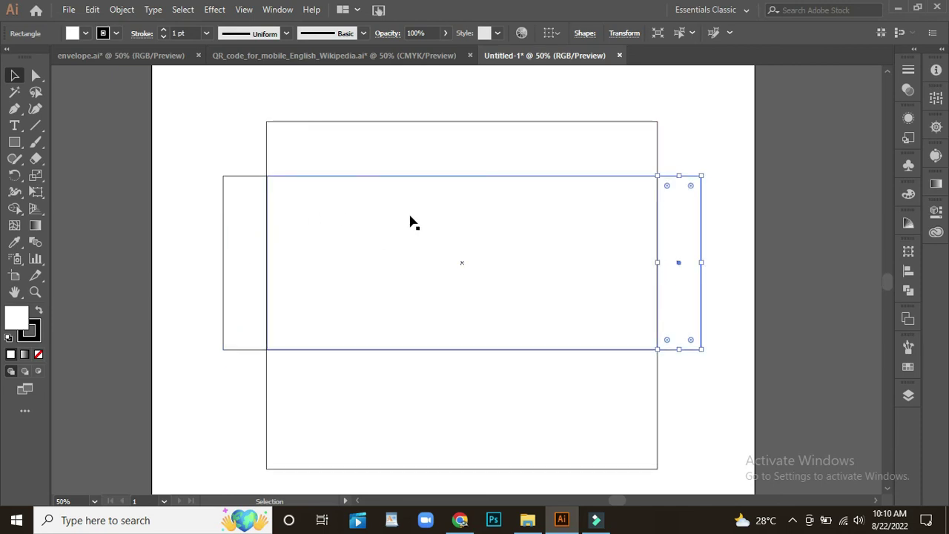
left_click(194, 154)
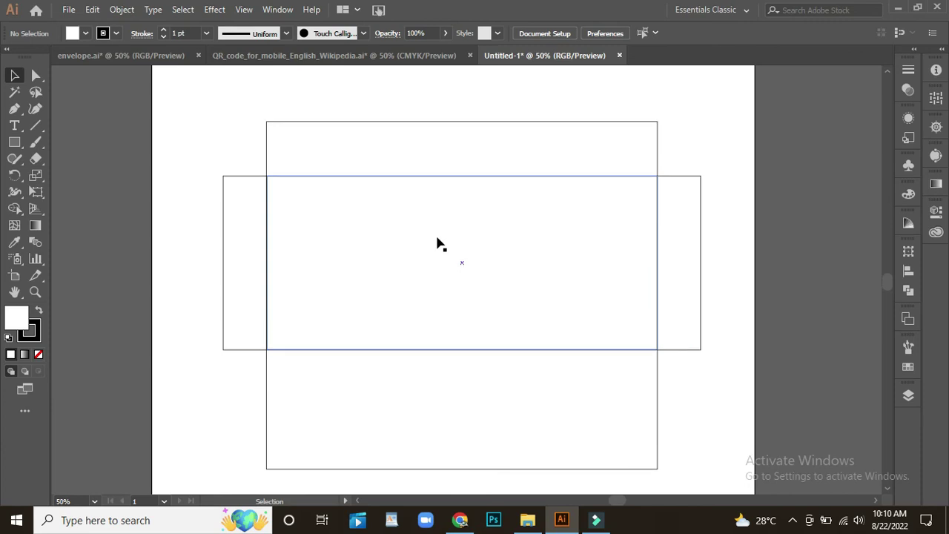
Step: Taper the top flap by nudging both top corner anchors inward
left_click(36, 75)
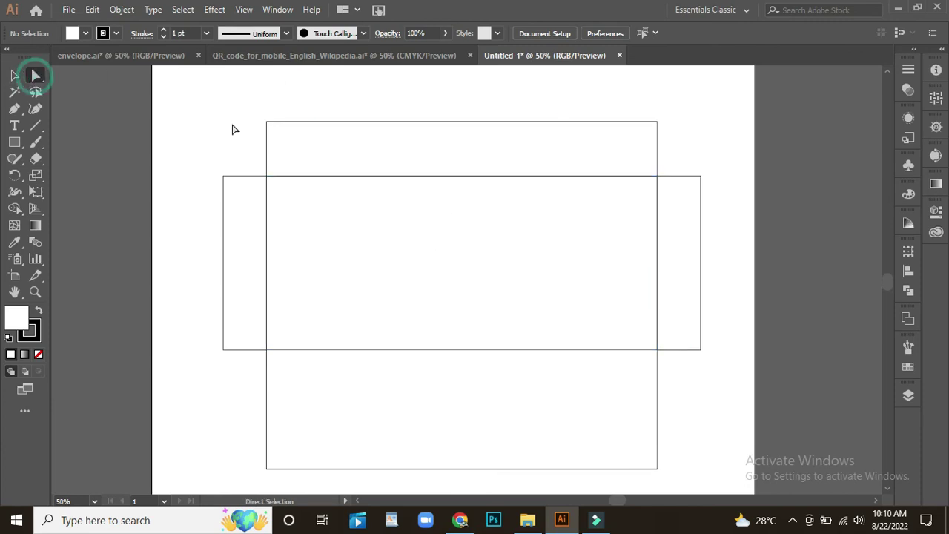
left_click_drag(266, 121, 268, 121)
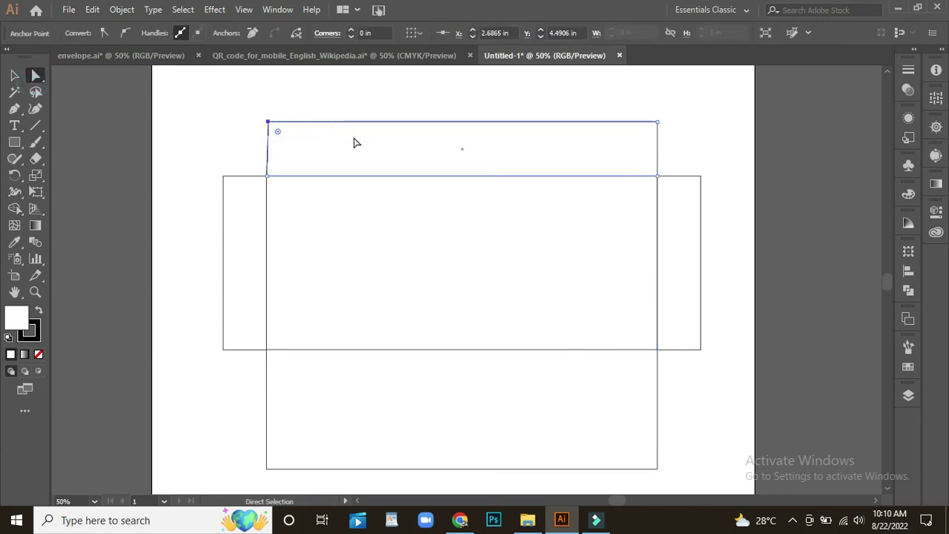
key("Right")
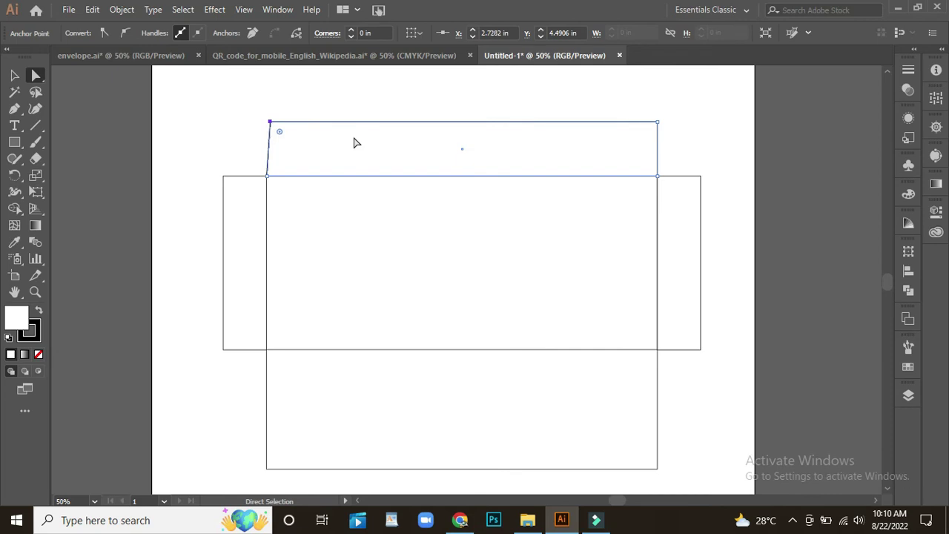
key("Right")
key("Right")
key("Right")
left_click(657, 122)
key("Left")
key("Left")
key("Left")
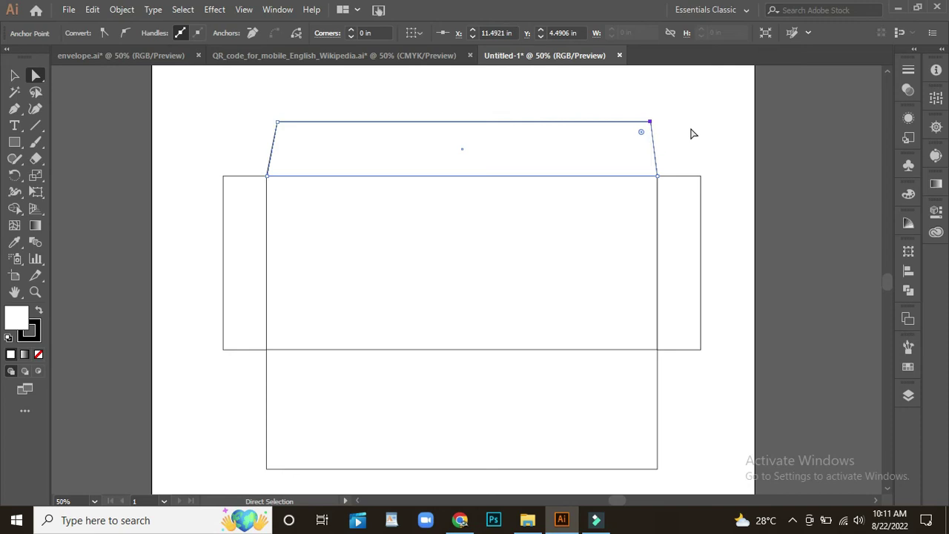
key("Left")
key("Left")
key("Left")
Step: Taper both side flaps by pulling their outer top and bottom corners inward
scroll(489, 193, "down", 1)
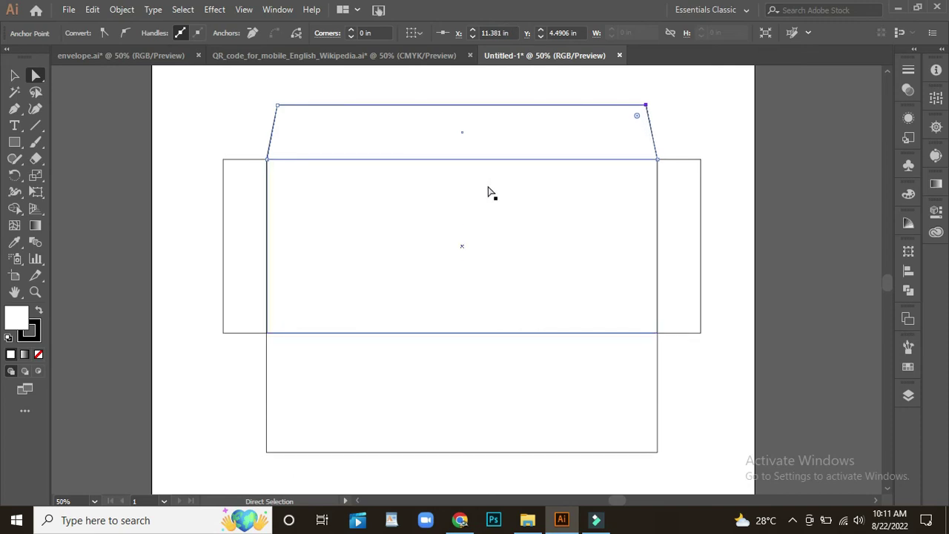
left_click(222, 159)
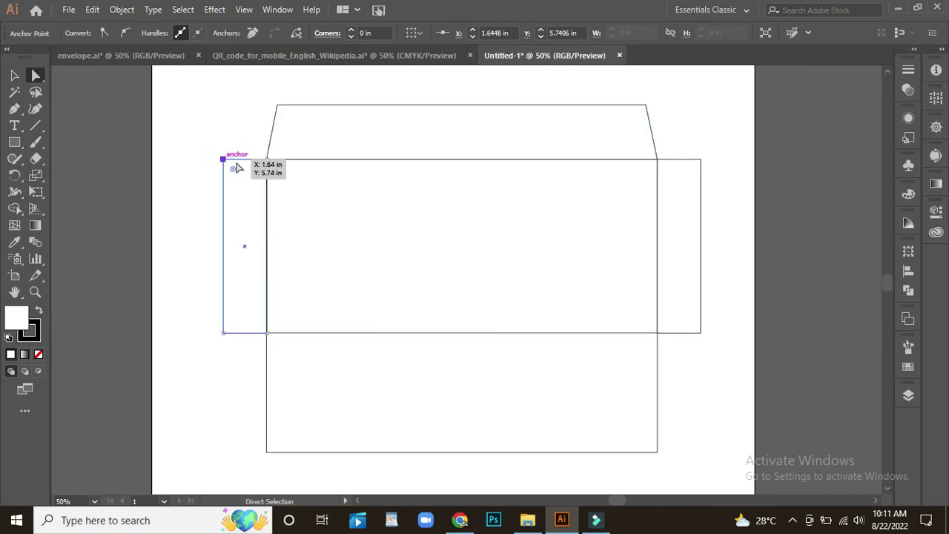
key("Down")
key("Down")
key("Down")
key("Down")
key("Down")
key("Down")
key("Down")
key("Down")
key("Down")
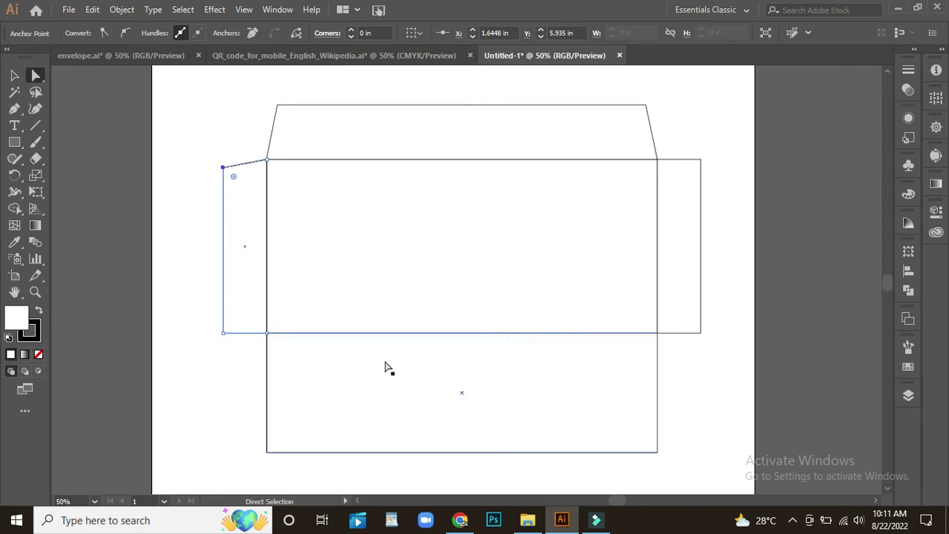
left_click(224, 333)
key("Up")
key("Up")
key("Up")
key("Up")
key("Up")
key("Up")
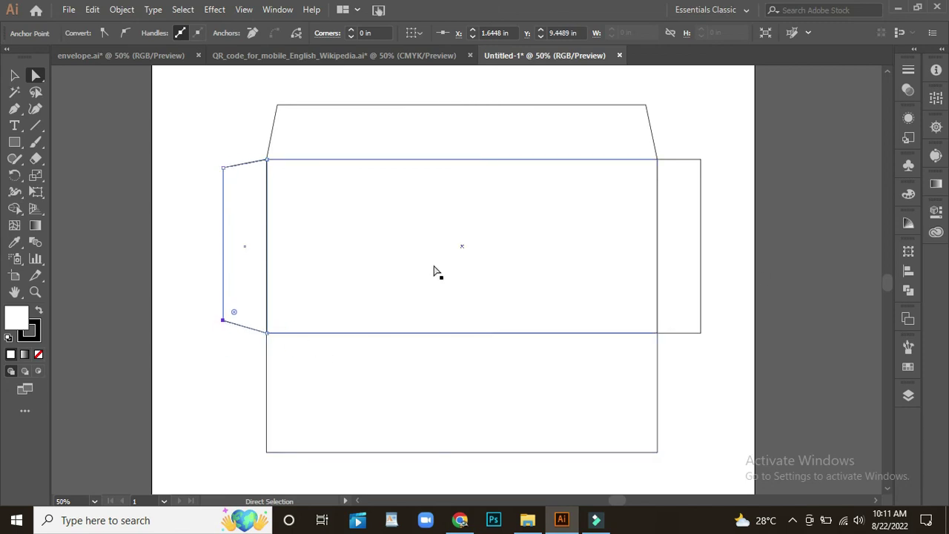
left_click(701, 158)
key("Down")
key("Down")
key("Down")
key("Down")
key("Down")
key("Down")
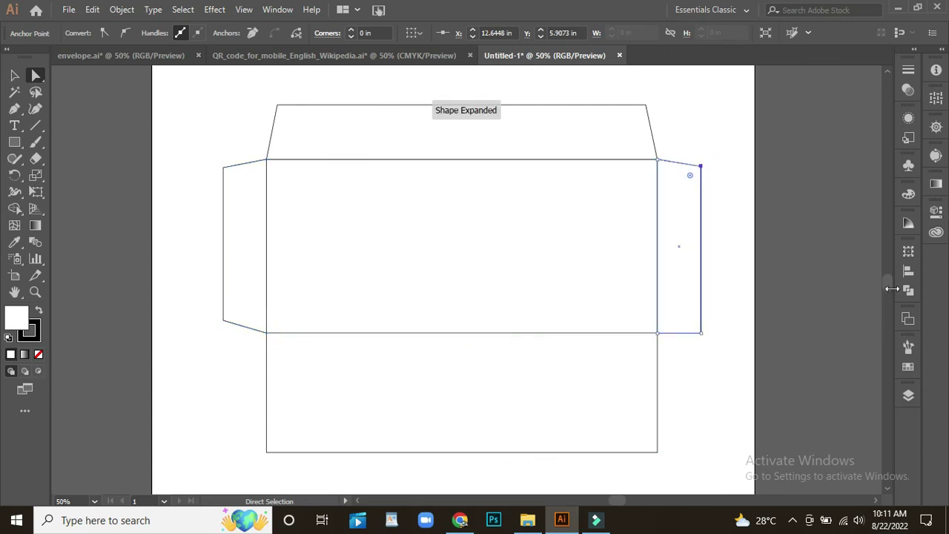
left_click(701, 332)
key("Up")
key("Up")
key("Up")
key("Up")
key("Up")
key("Up")
left_click(601, 423)
scroll(602, 423, "up", 3)
Step: Create a -0.25 in Offset Path rectangle inside the envelope body
left_click(13, 75)
left_click(423, 238)
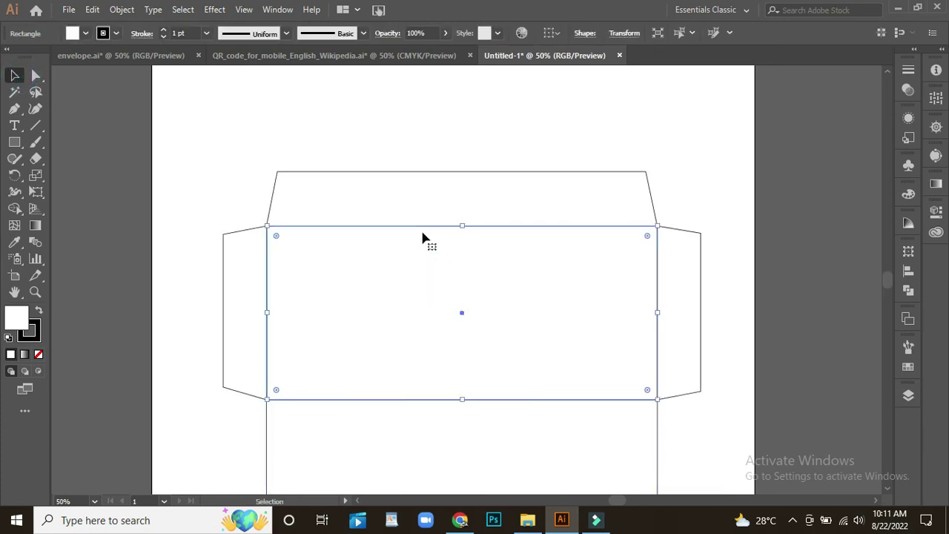
left_click(121, 10)
mouse_move(172, 320)
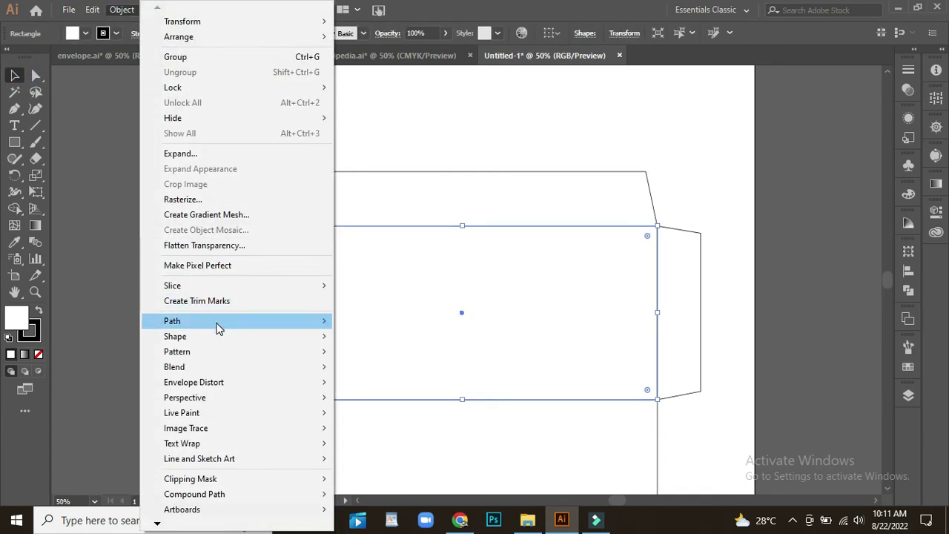
left_click(408, 371)
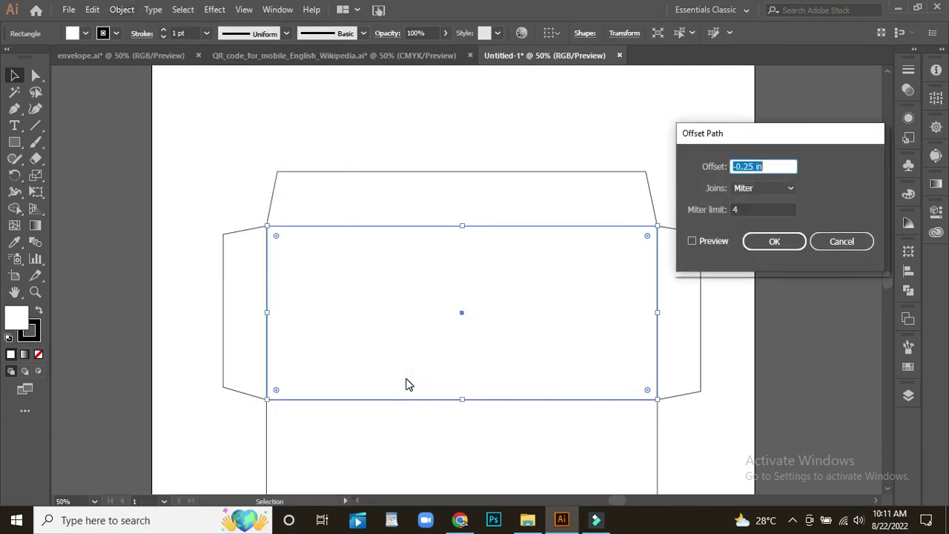
left_click(692, 241)
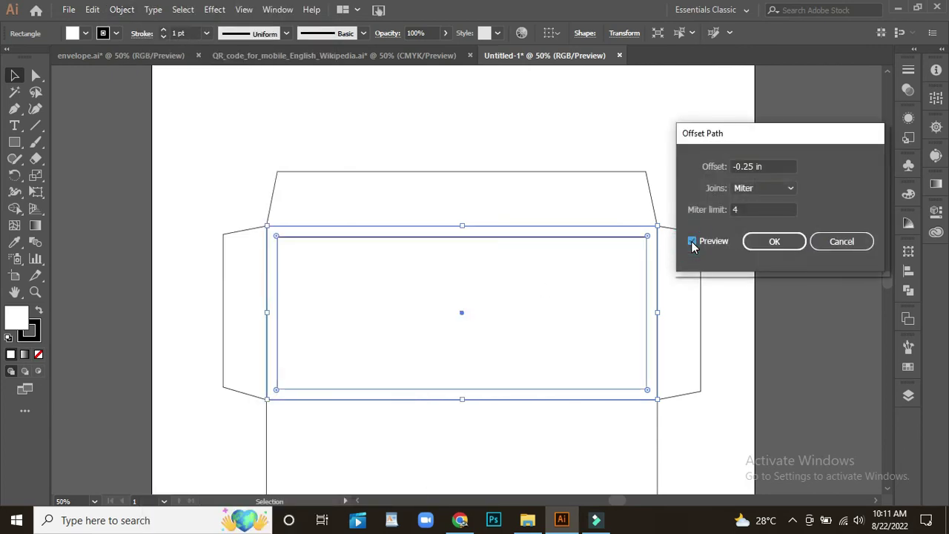
left_click(764, 242)
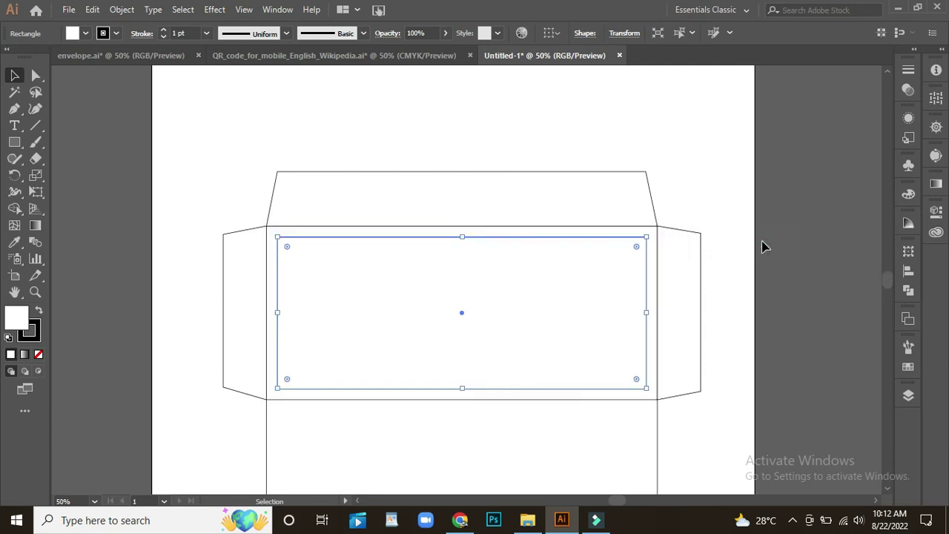
Step: Convert the inset rectangle into guides
right_click(461, 317)
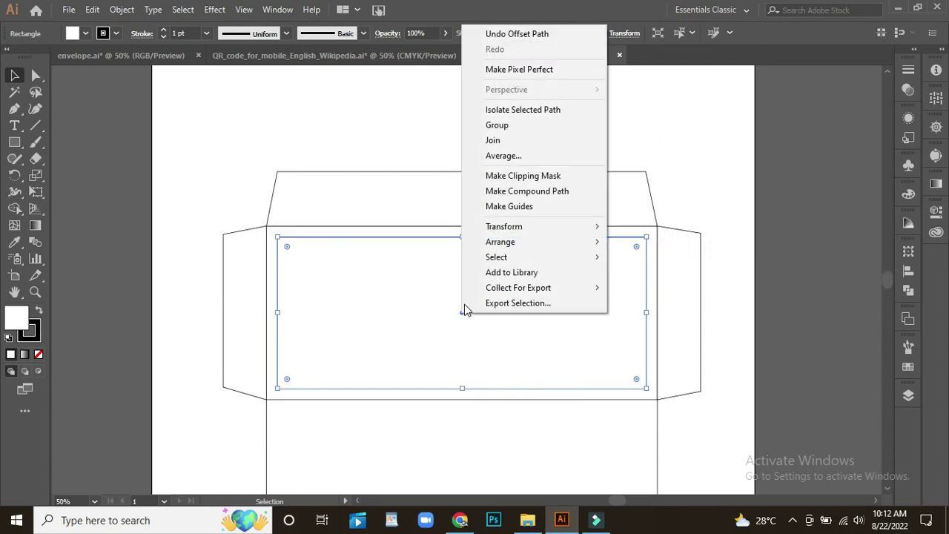
left_click(478, 208)
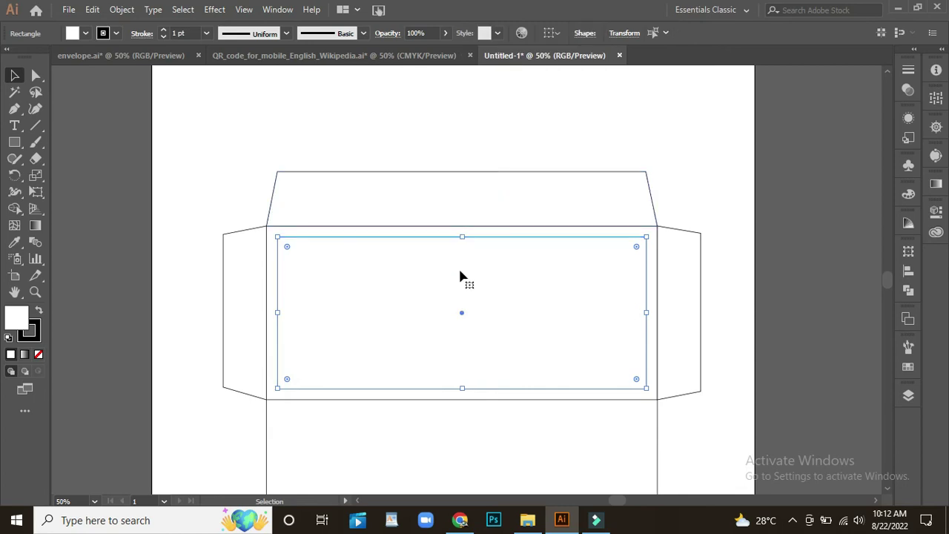
scroll(461, 276, "down", 1)
left_click(206, 173)
scroll(250, 231, "down", 1)
scroll(251, 230, "up", 2)
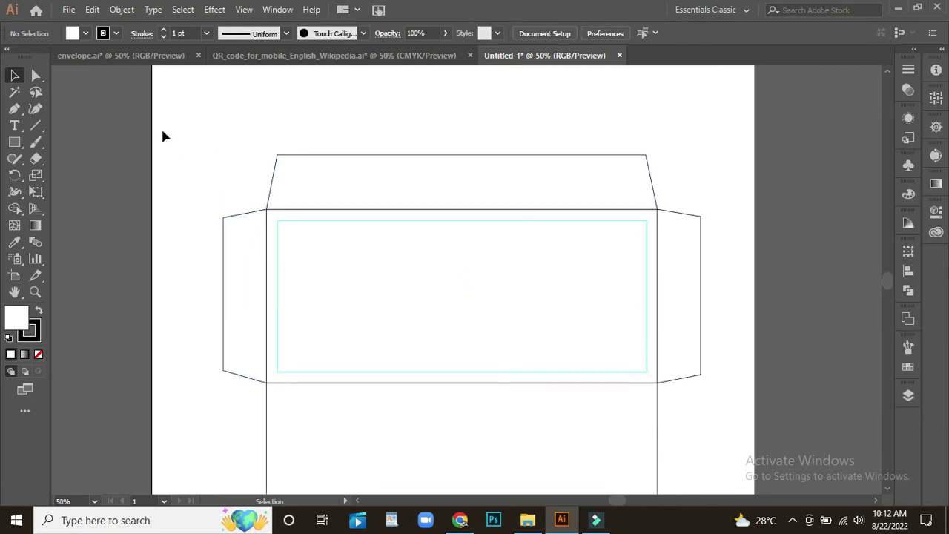
Step: Bring the QR_code business card artwork into the envelope document, scaled down beside the artboard
left_click(280, 58)
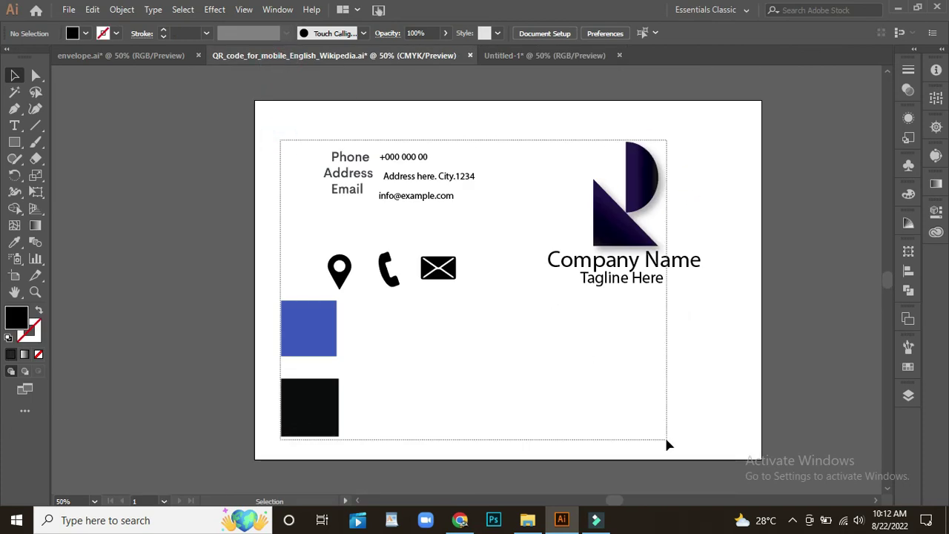
left_click_drag(280, 140, 716, 445)
left_click_drag(621, 262, 614, 234)
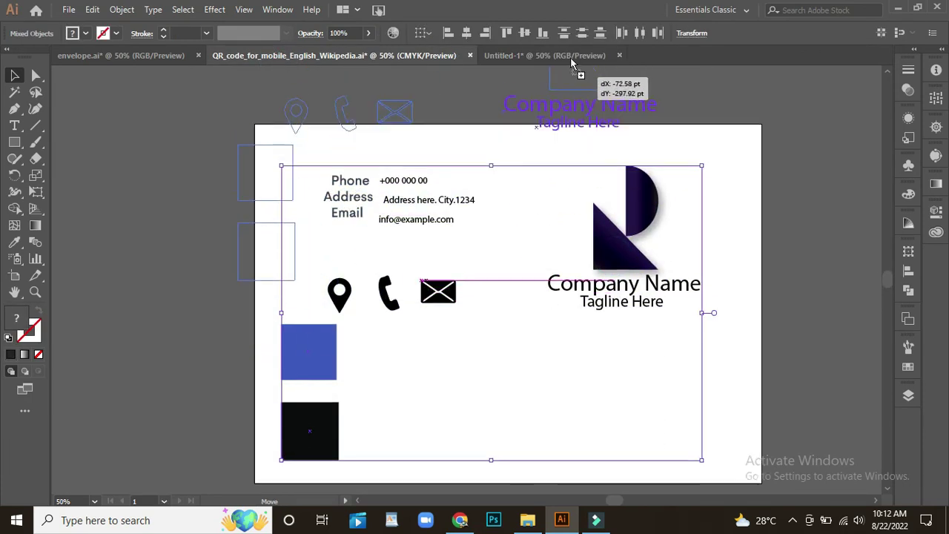
left_click_drag(591, 194, 146, 391)
scroll(147, 390, "down", 2)
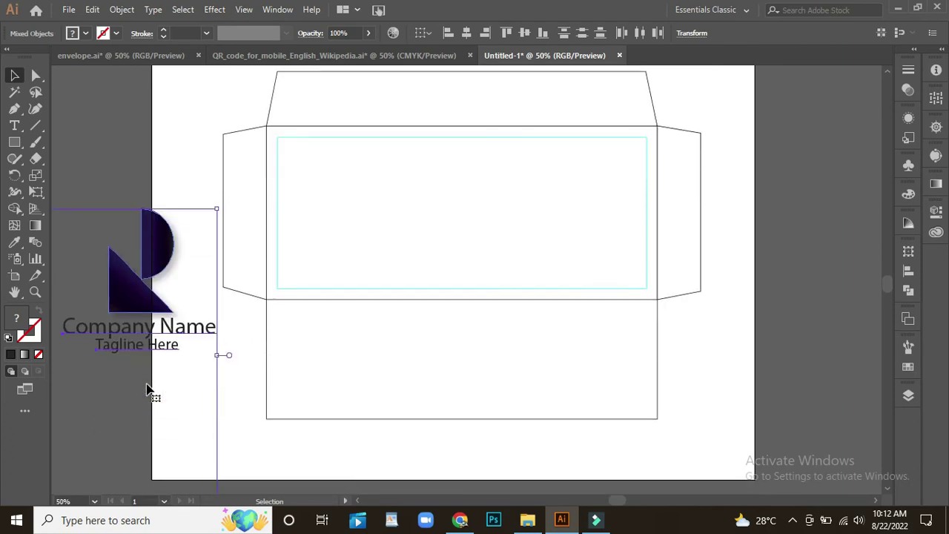
key("ctrl+minus")
left_click_drag(329, 183, 394, 227)
left_click_drag(439, 254, 474, 146)
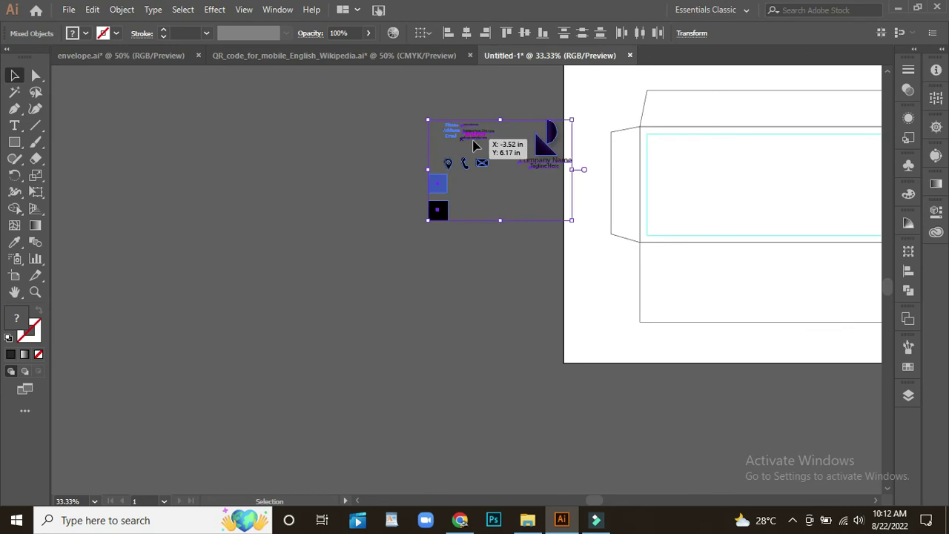
Step: Place the Company Name logo and tagline in the body's top-left corner
left_click_drag(674, 348, 601, 345)
left_click_drag(445, 416, 439, 397)
left_click(293, 333)
mouse_move(251, 199)
left_mouse_down()
mouse_move(384, 216)
mouse_move(394, 232)
mouse_move(372, 204)
mouse_move(399, 223)
mouse_move(368, 208)
left_mouse_up()
left_click(403, 218)
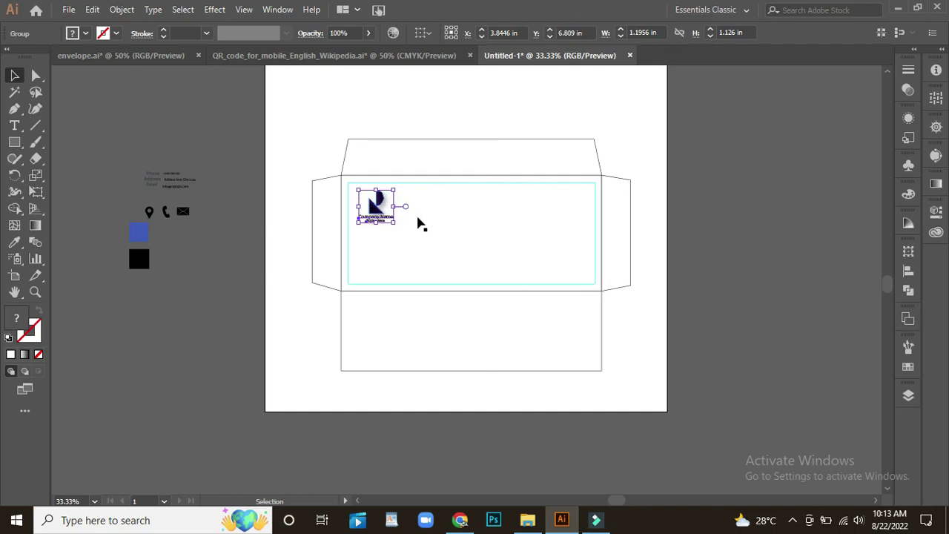
left_click(185, 252)
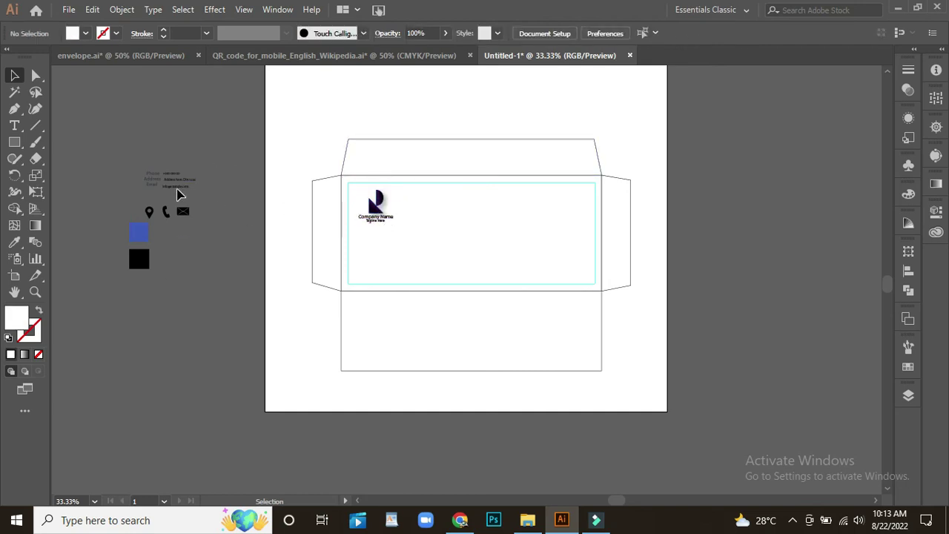
key("ctrl+=")
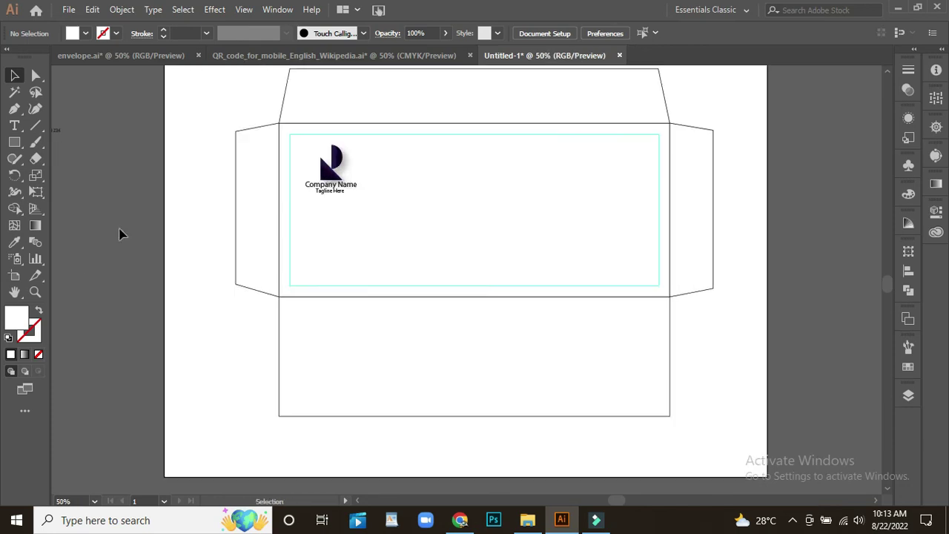
Step: Move the phone number, address and email texts into the envelope's bottom row
left_click_drag(118, 235, 229, 280)
mouse_move(190, 160)
left_mouse_down()
mouse_move(269, 263)
mouse_move(487, 325)
left_mouse_up()
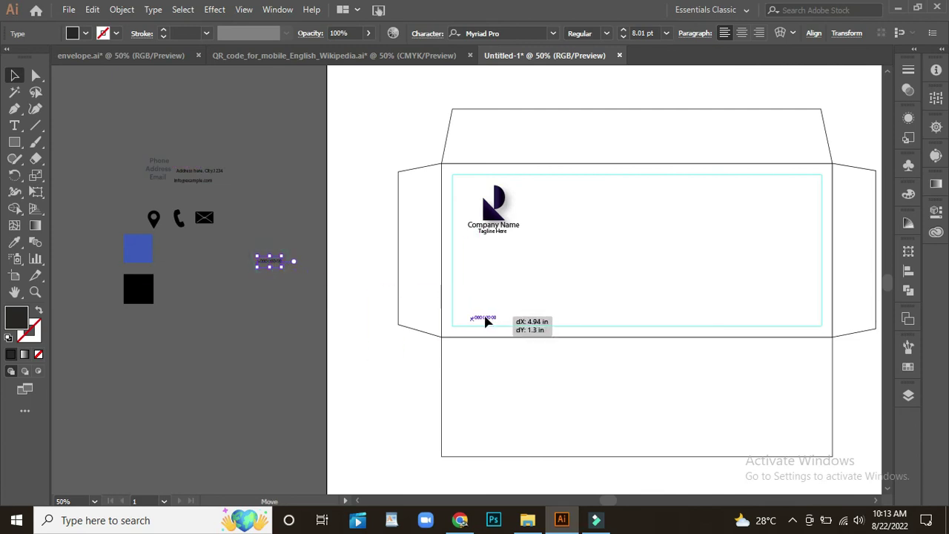
left_click_drag(489, 320, 489, 320)
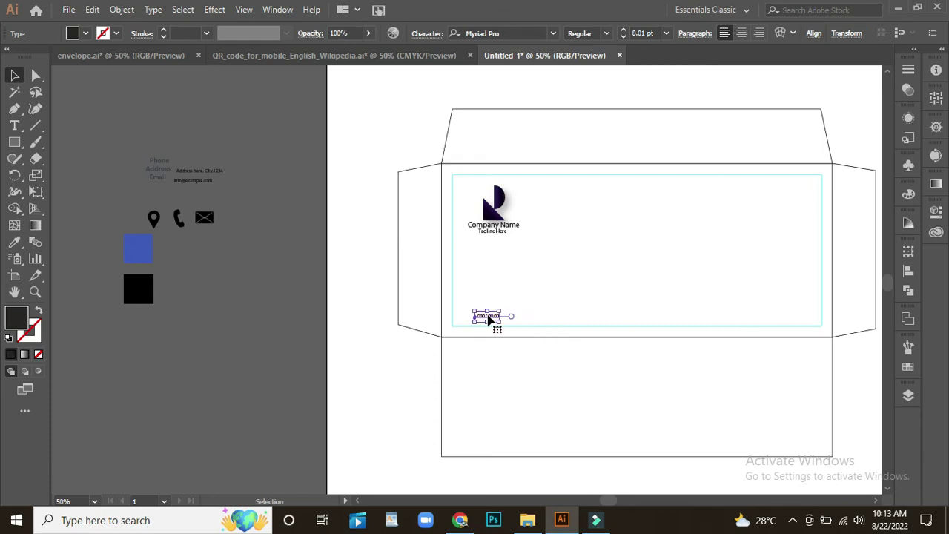
left_click_drag(197, 178, 560, 323)
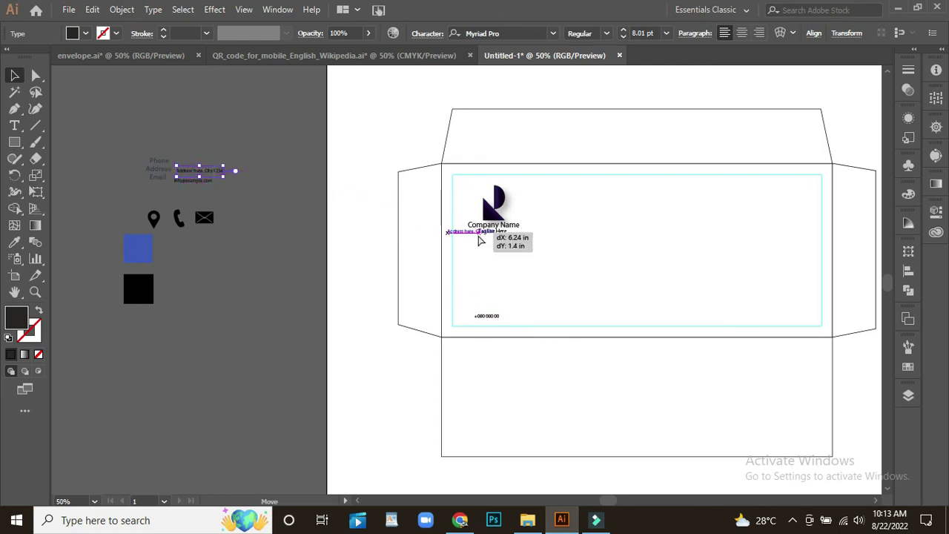
left_click_drag(560, 323, 581, 322)
left_click(189, 186)
left_click_drag(189, 186, 664, 324)
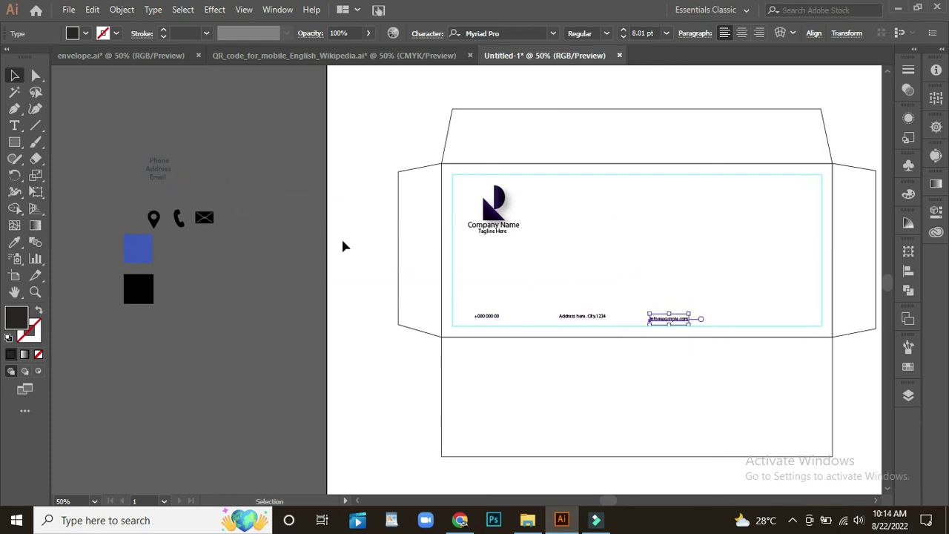
Step: Place the envelope, phone and pin icons beside their matching contact texts
left_click(210, 270)
left_click(205, 219)
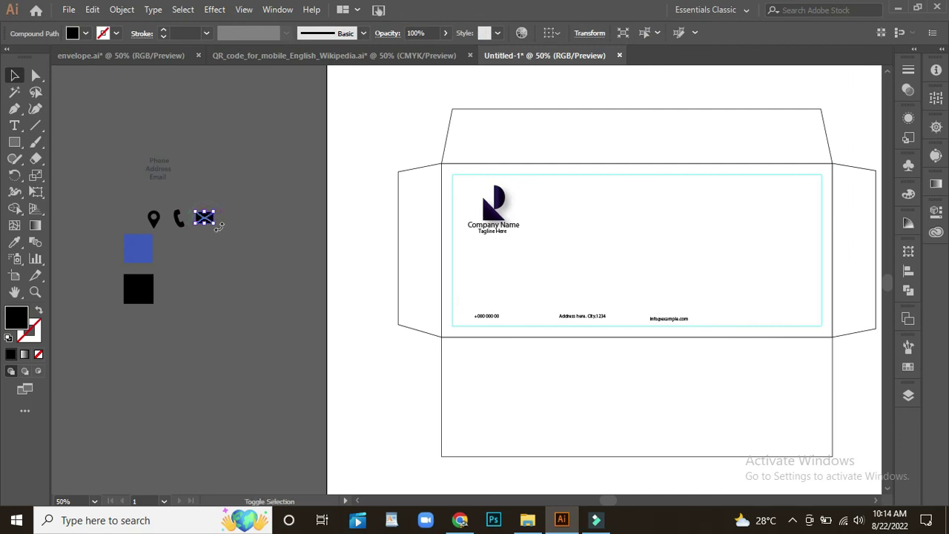
mouse_move(217, 227)
left_mouse_down()
mouse_move(543, 327)
mouse_move(639, 325)
left_mouse_up()
left_click(178, 218)
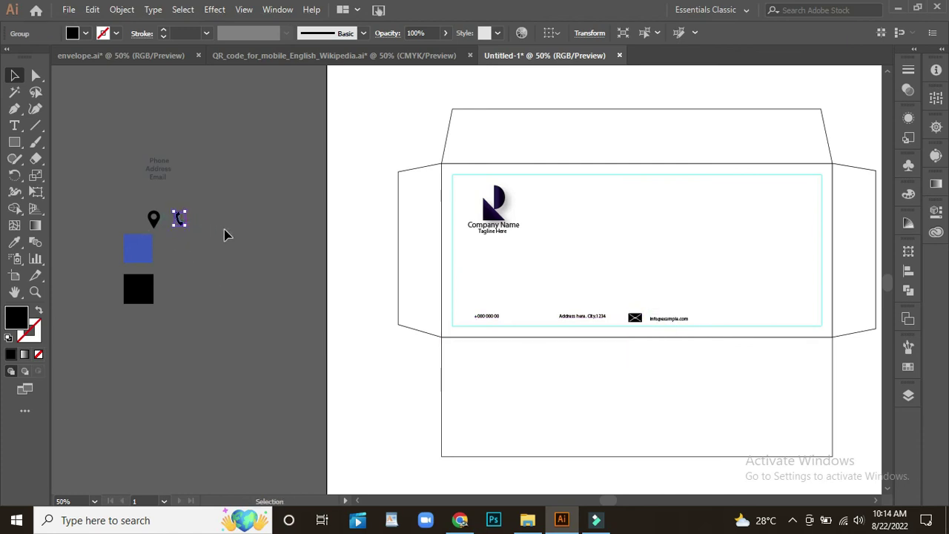
left_click_drag(179, 226, 468, 324)
left_click(153, 220)
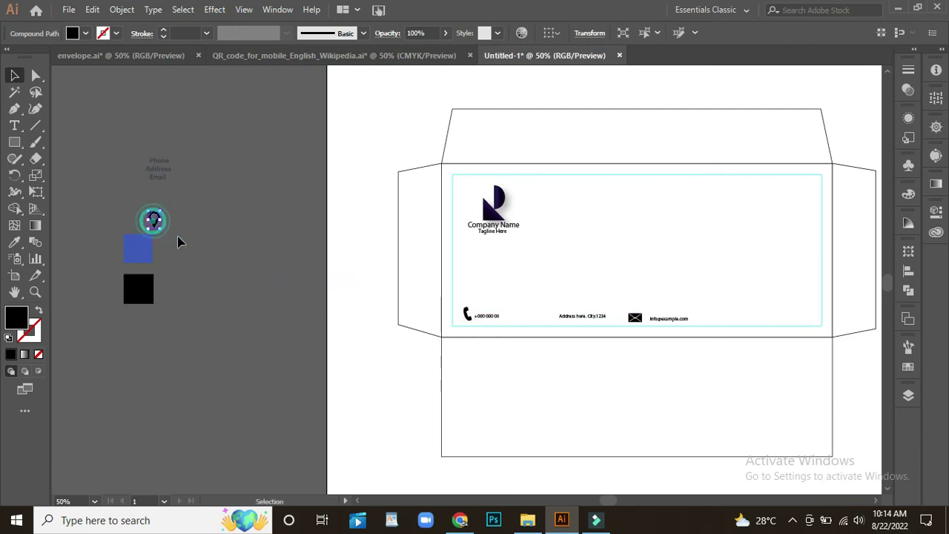
left_click_drag(163, 233, 539, 315)
mouse_move(397, 384)
left_mouse_down()
mouse_move(250, 364)
mouse_move(351, 388)
mouse_move(325, 401)
left_mouse_up()
Step: Fill the top flap with the blue swatch colour using the Eyedropper
left_click(433, 134)
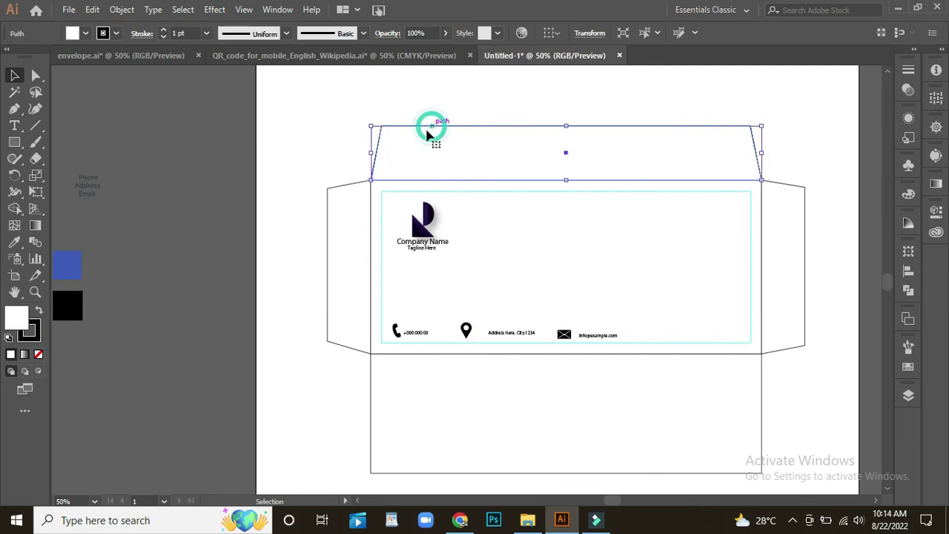
left_click(14, 242)
left_click(74, 258)
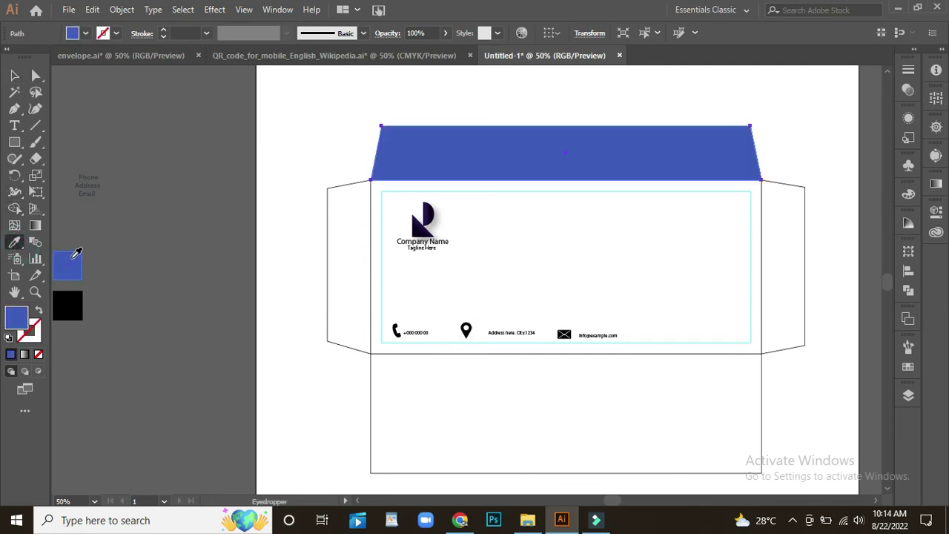
left_click(14, 75)
scroll(239, 344, "down", 1)
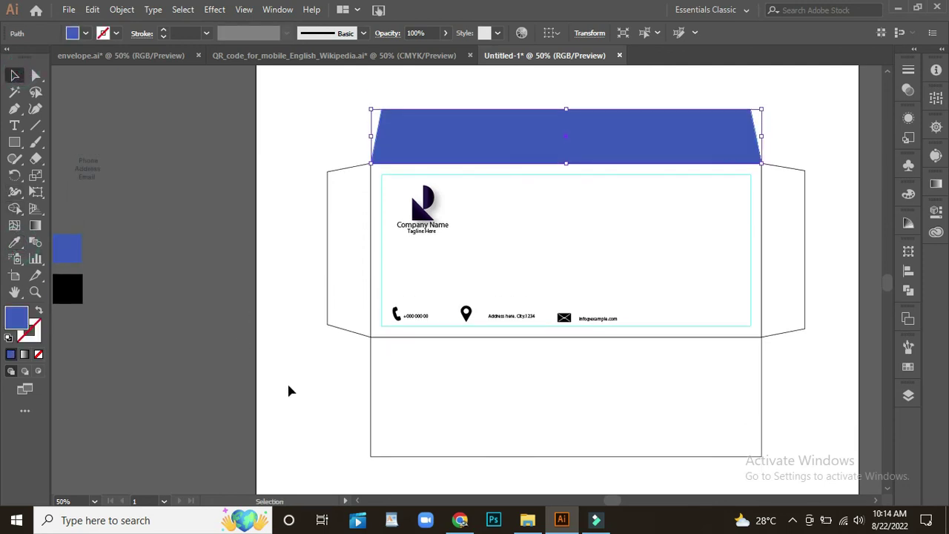
left_click(556, 394)
scroll(512, 390, "right", 3)
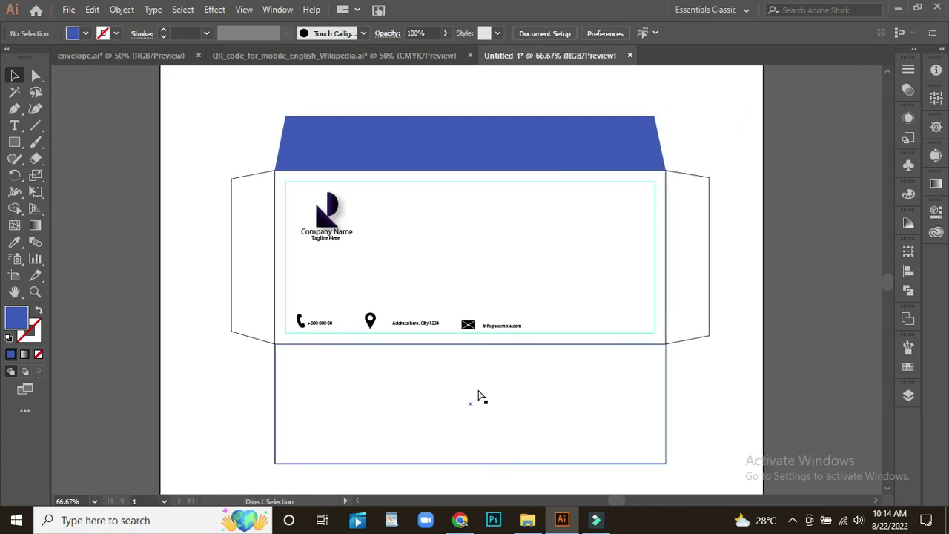
key("ctrl+1")
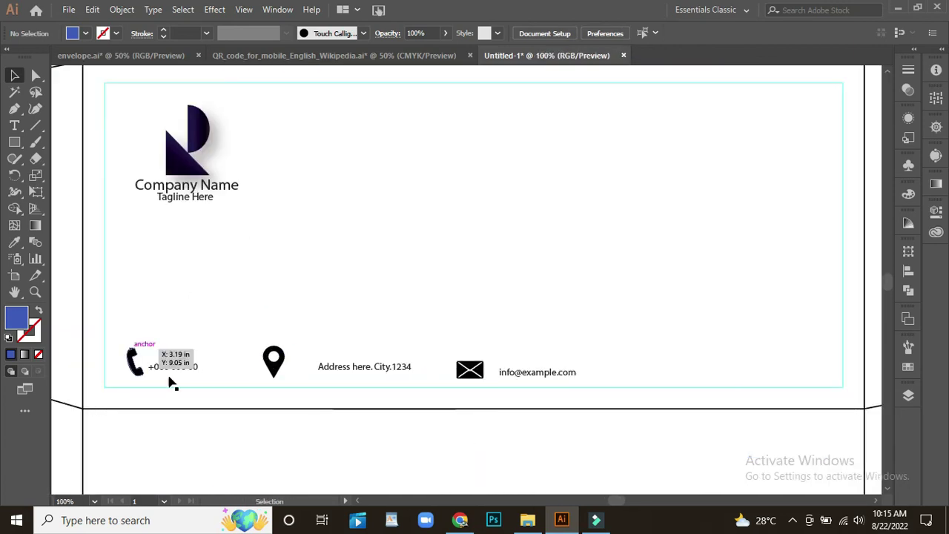
Step: Resize the phone and pin icons, enlarge the phone and address texts, and pull the address closer
left_click(133, 369)
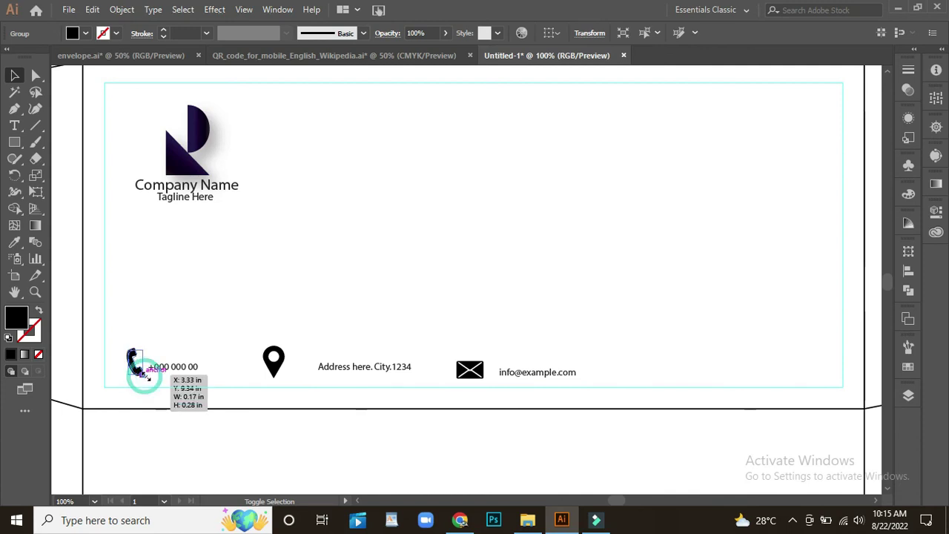
left_click_drag(144, 379, 141, 371)
left_click(171, 371)
key("Up")
key("Up")
key("Up")
left_click_drag(201, 375, 233, 378)
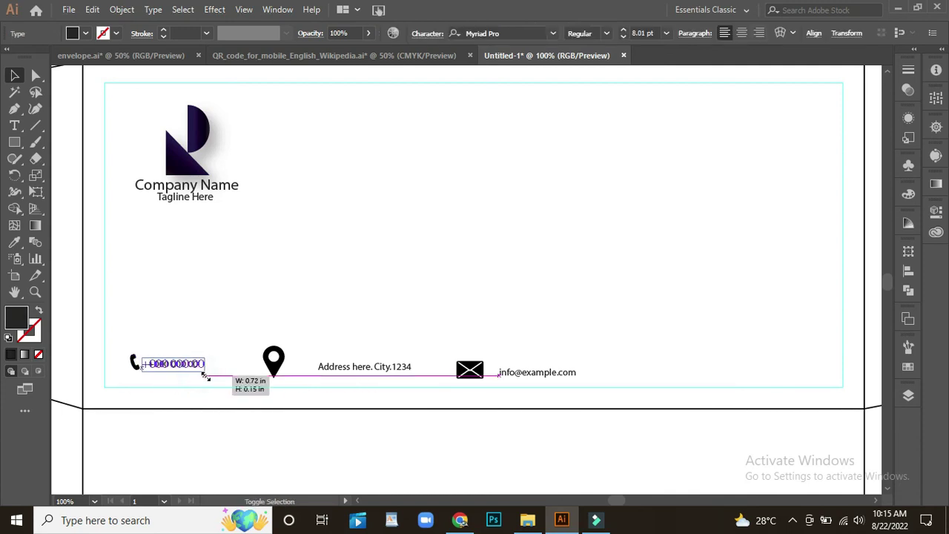
left_click(273, 364)
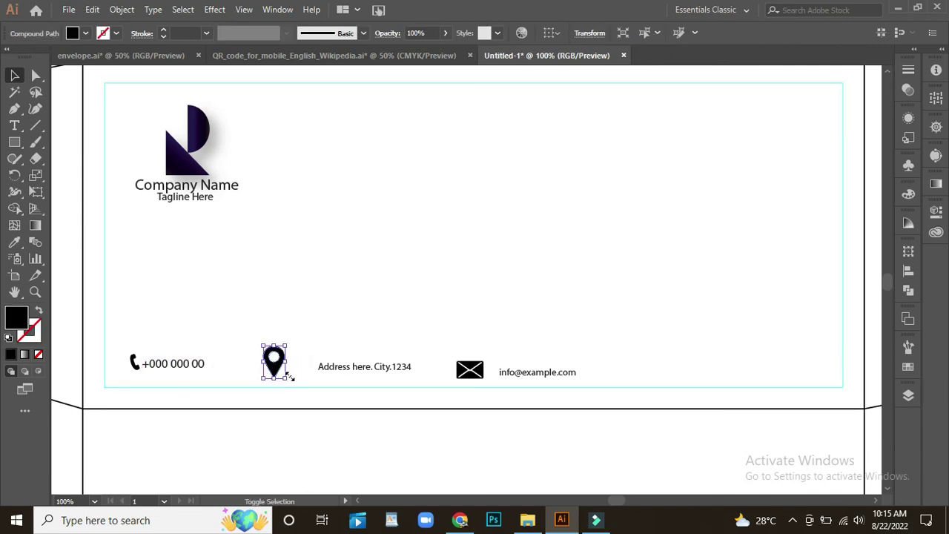
left_click_drag(288, 381, 292, 380)
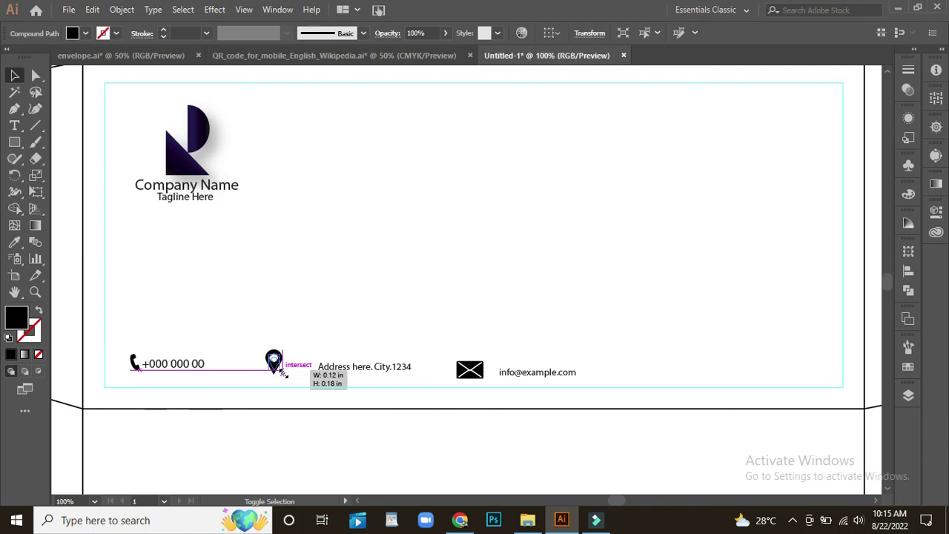
left_click_drag(281, 372, 284, 375)
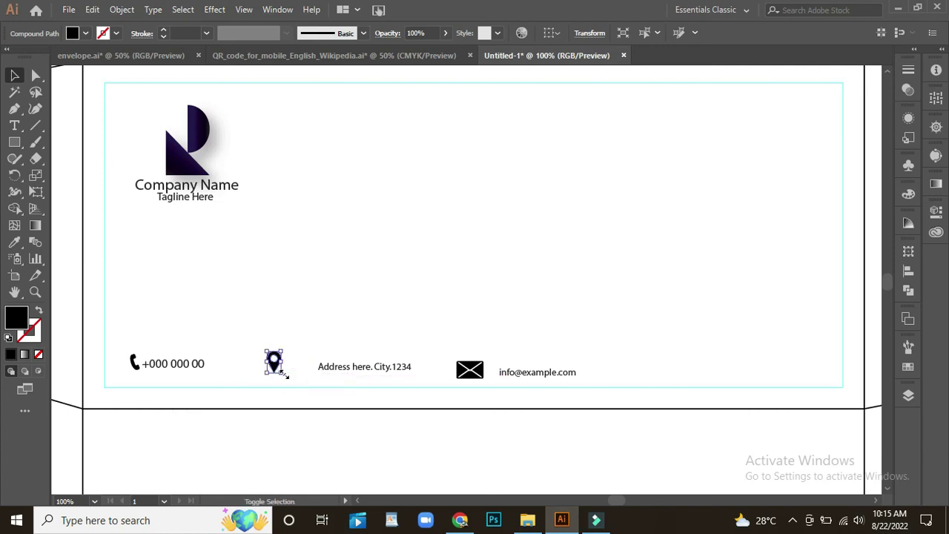
left_click(330, 371)
left_click_drag(412, 374, 420, 373)
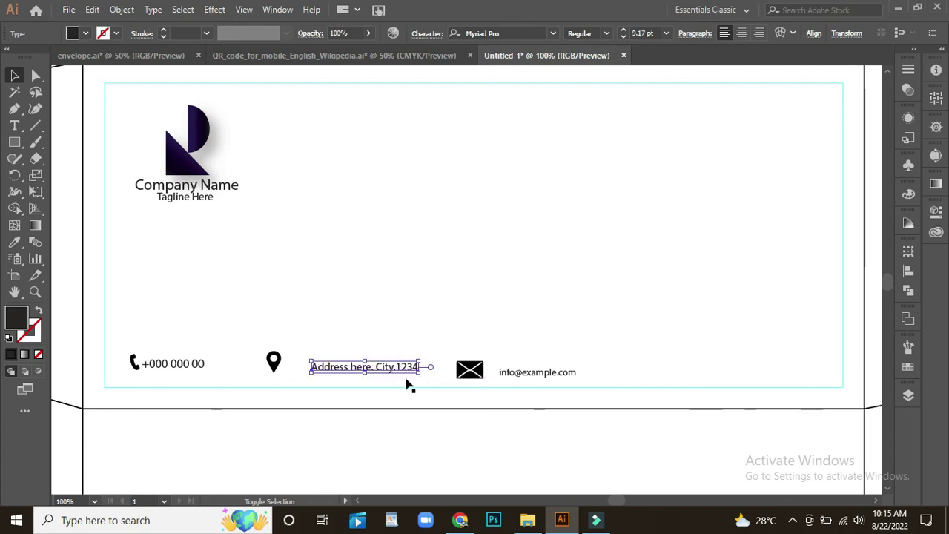
mouse_move(334, 371)
left_mouse_down()
mouse_move(290, 371)
mouse_move(267, 354)
left_mouse_up()
Step: Shrink the envelope icon, snug the email beside it, and group them
left_click(271, 358)
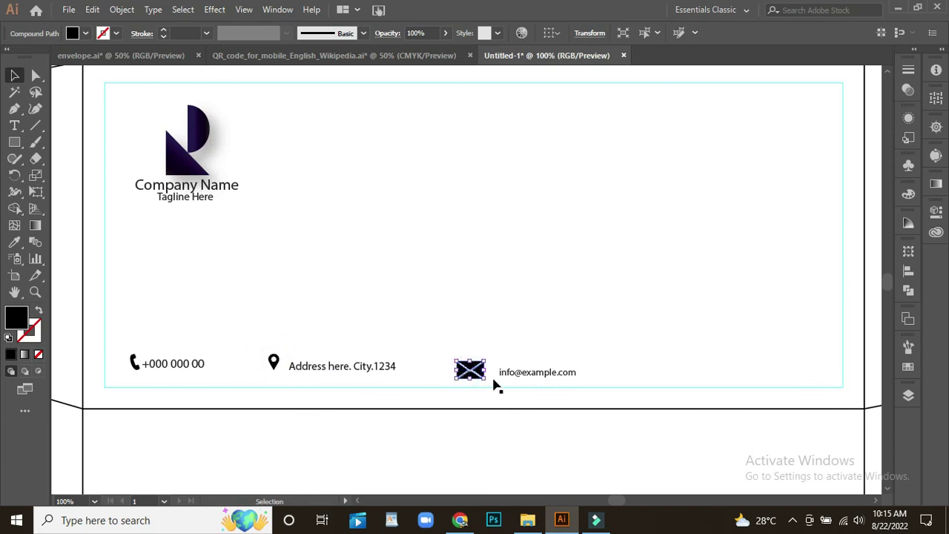
left_click_drag(485, 380, 434, 376)
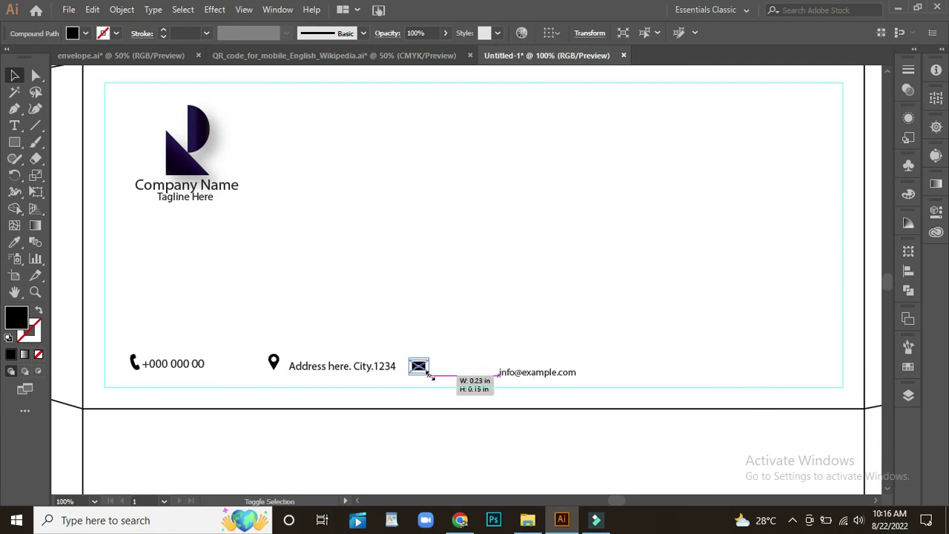
mouse_move(525, 375)
left_mouse_down()
mouse_move(465, 370)
mouse_move(530, 378)
mouse_move(480, 364)
left_mouse_up()
left_click(581, 352)
scroll(475, 297, "down", 1)
key("ctrl+g")
Step: Shift the address and email groups left for even spacing after the phone number
left_click(272, 317)
left_click_drag(339, 354, 274, 355)
left_click(450, 354)
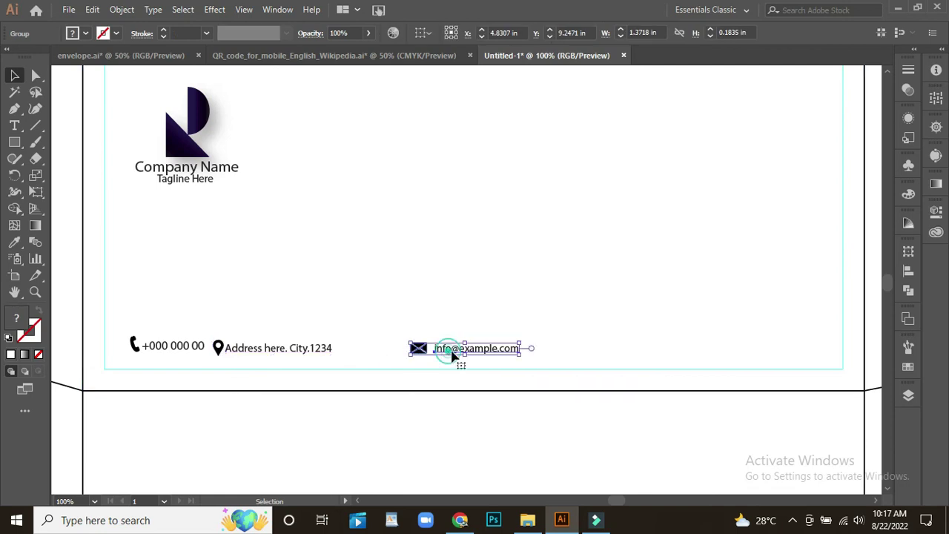
left_click_drag(452, 354, 393, 355)
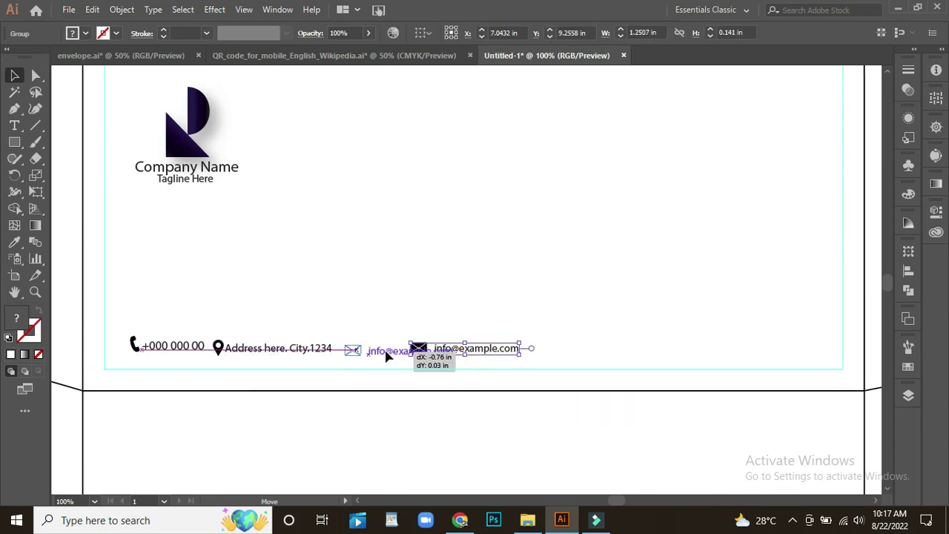
left_click(481, 318)
left_click(171, 350)
left_click_drag(158, 355, 156, 353)
left_click(295, 377)
left_click(167, 353)
left_click(276, 356)
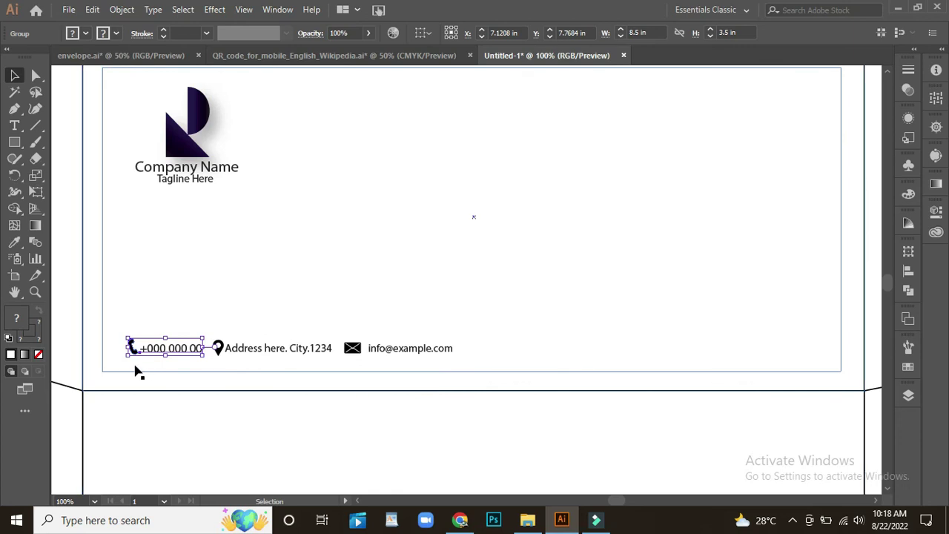
Step: Scale up the whole contact row and position it at the envelope's lower left
left_click(259, 327)
left_click(274, 347, "shift")
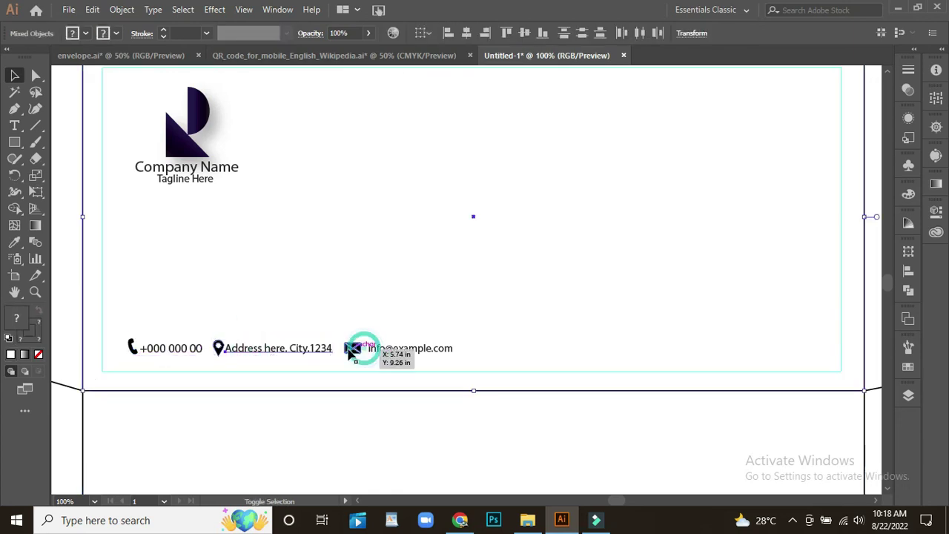
left_click(124, 357)
left_click(288, 352, "shift")
left_click(351, 346, "shift")
left_click_drag(514, 364, 663, 384)
left_click_drag(251, 365, 363, 365)
mouse_move(777, 358)
left_mouse_down()
mouse_move(716, 360)
mouse_move(736, 361)
left_mouse_up()
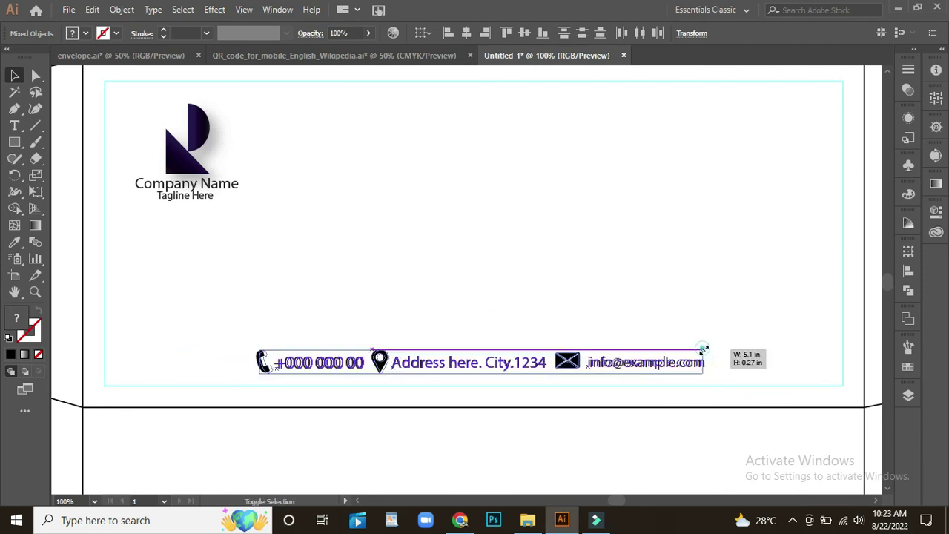
left_click_drag(407, 368, 290, 371)
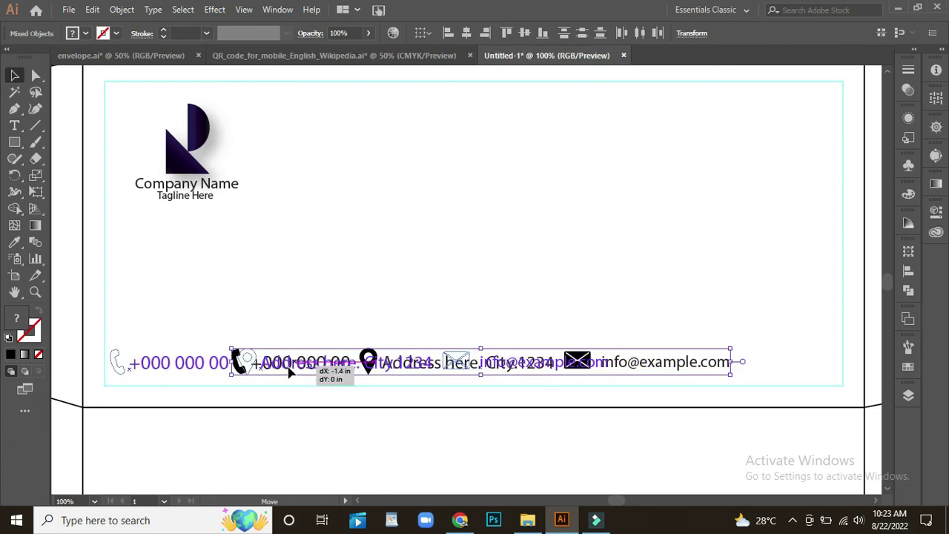
left_click_drag(290, 372, 289, 379)
left_click(436, 388)
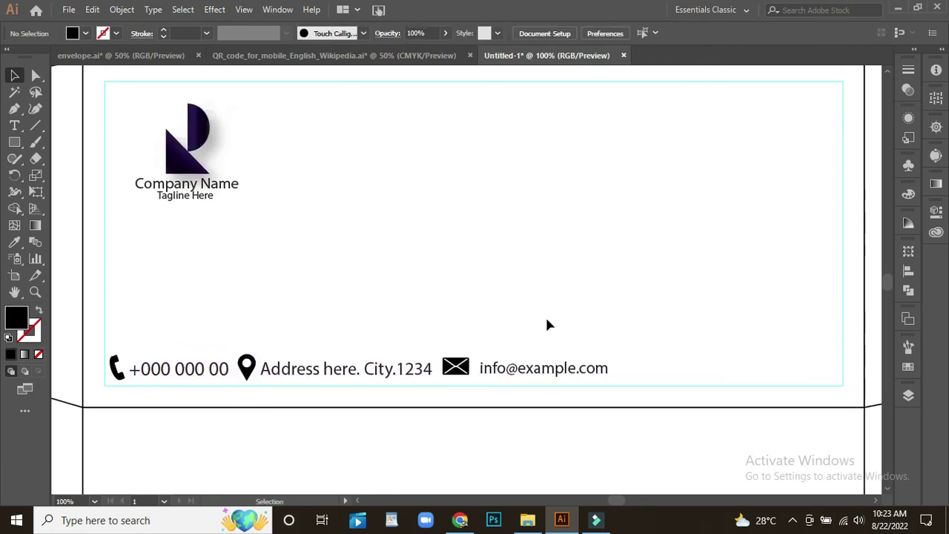
Step: Draw a black band across the envelope's full width below the contact row
scroll(547, 323, "down", 4)
scroll(547, 323, "up", 1)
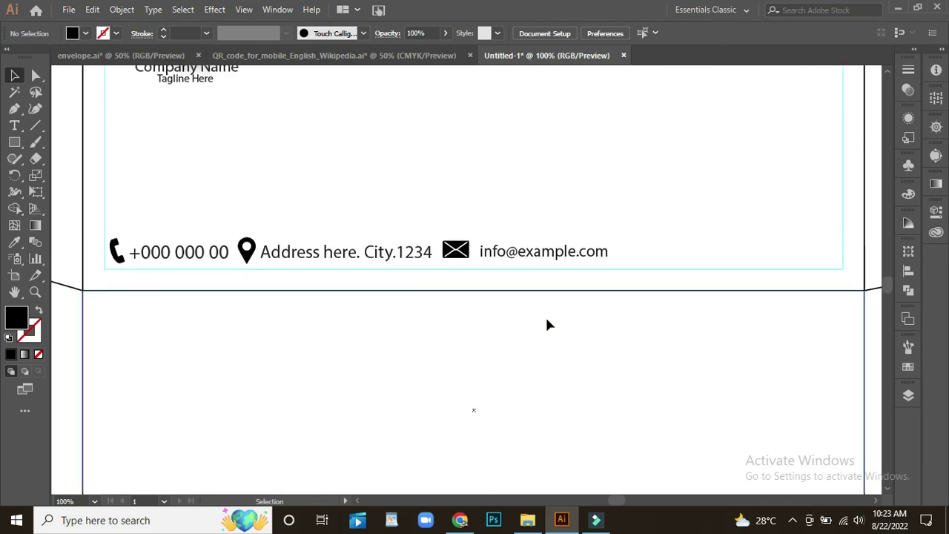
scroll(538, 319, "up", 1)
key("m")
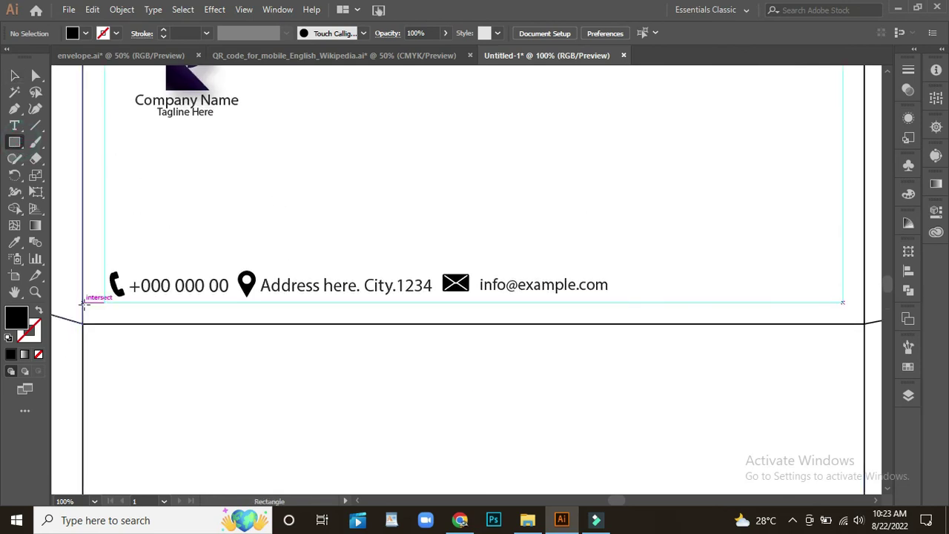
left_click_drag(83, 302, 865, 323)
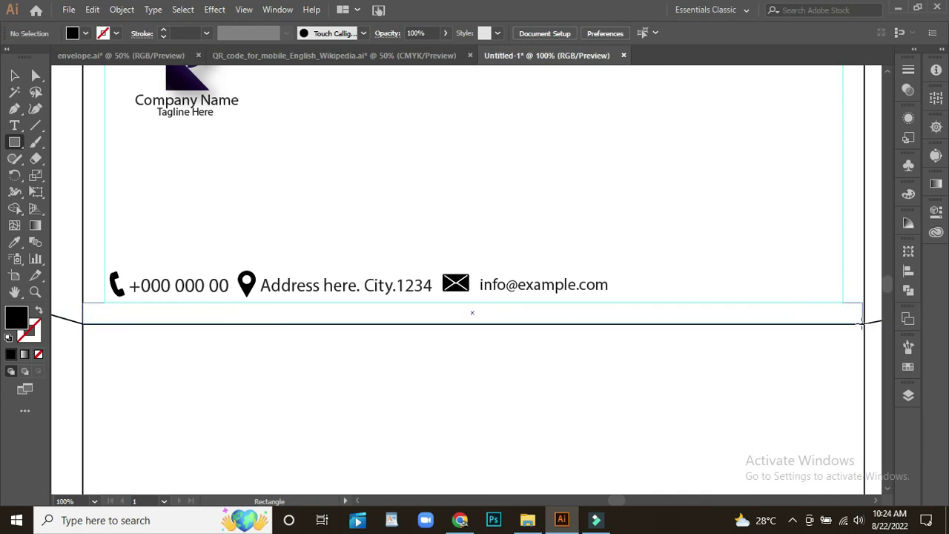
left_click_drag(865, 324, 866, 325)
scroll(483, 386, "up", 1)
scroll(483, 386, "up", 1)
scroll(482, 385, "down", 1)
Step: Reduce the black band's height to 0.15 in
left_click(14, 75)
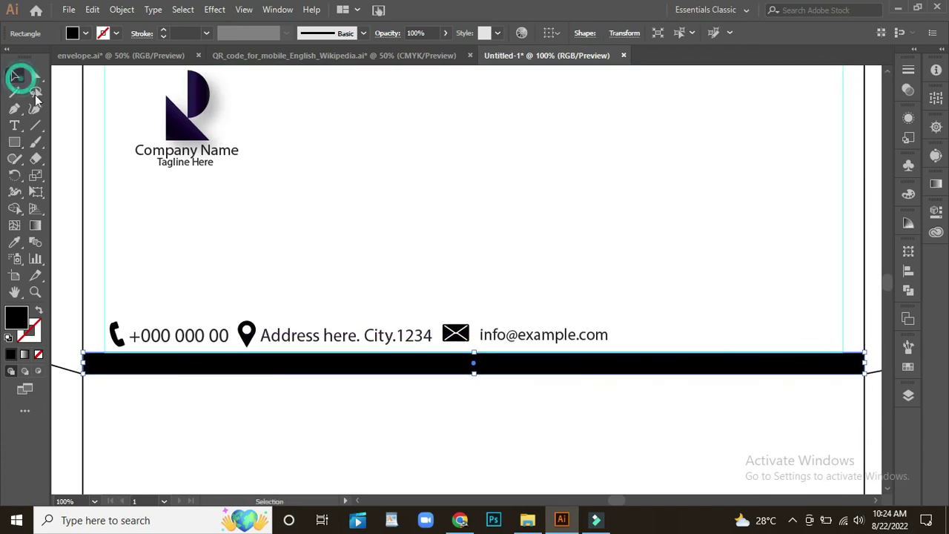
scroll(294, 437, "down", 2)
scroll(357, 373, "down", 1)
left_click(329, 314)
left_click(341, 295)
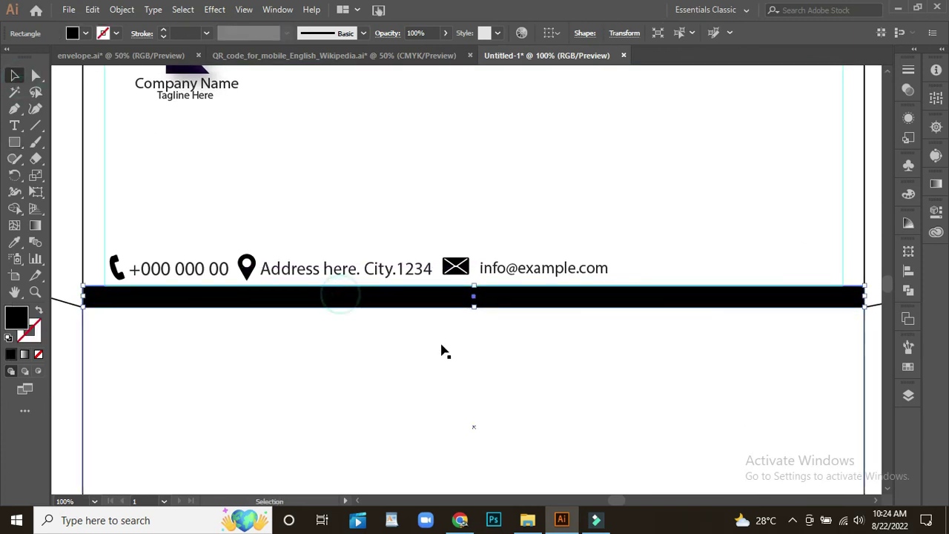
left_click_drag(478, 312, 474, 294)
Step: Group the phone, address and email items and raise the group above the black band
left_click(538, 388)
scroll(831, 232, "up", 1)
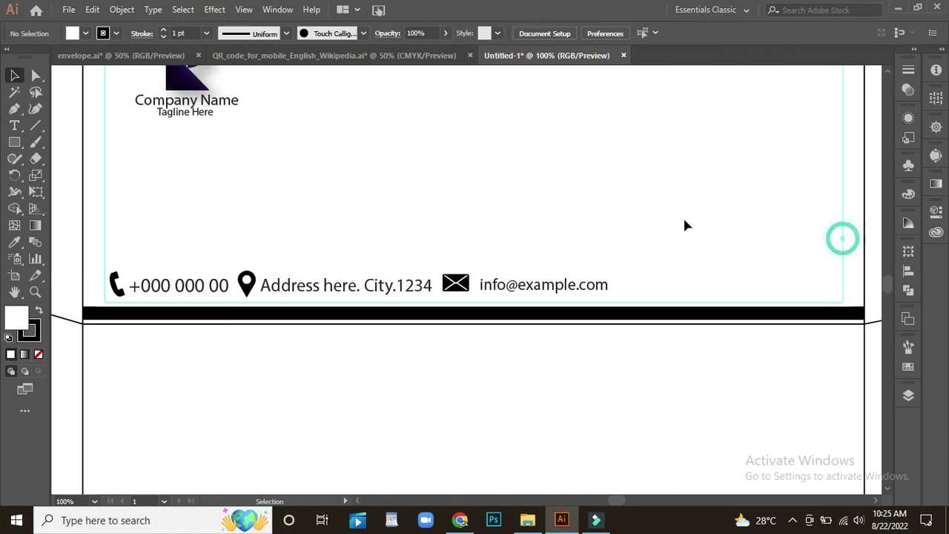
left_click_drag(117, 256, 625, 285)
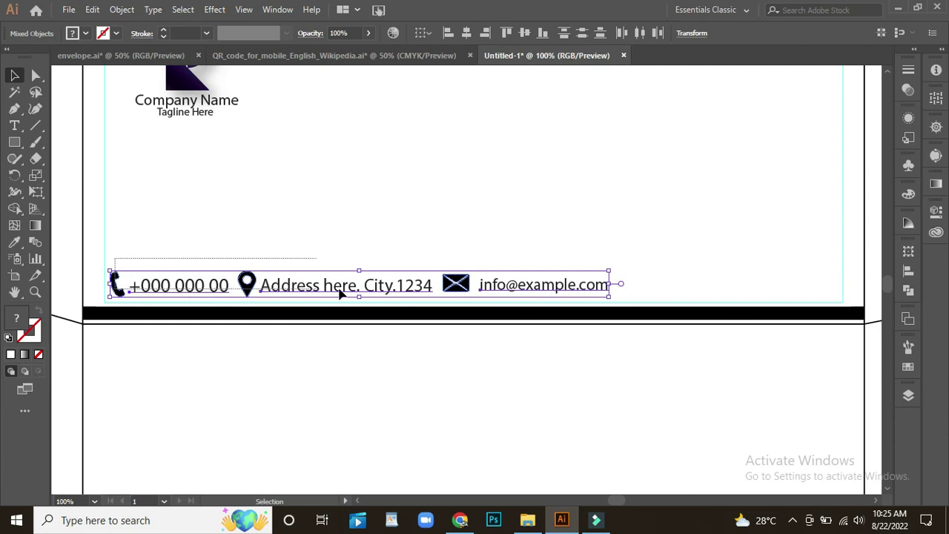
key("ctrl+g")
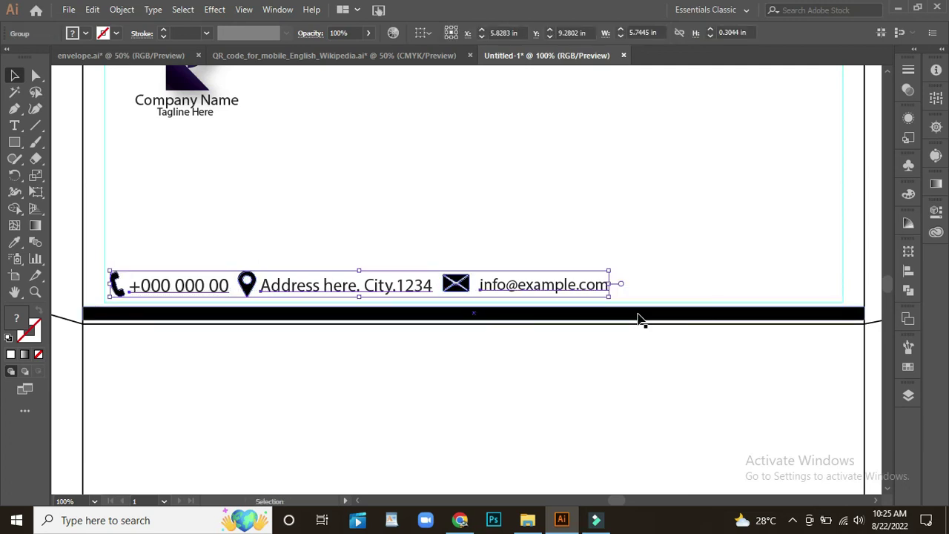
left_click_drag(247, 284, 255, 259)
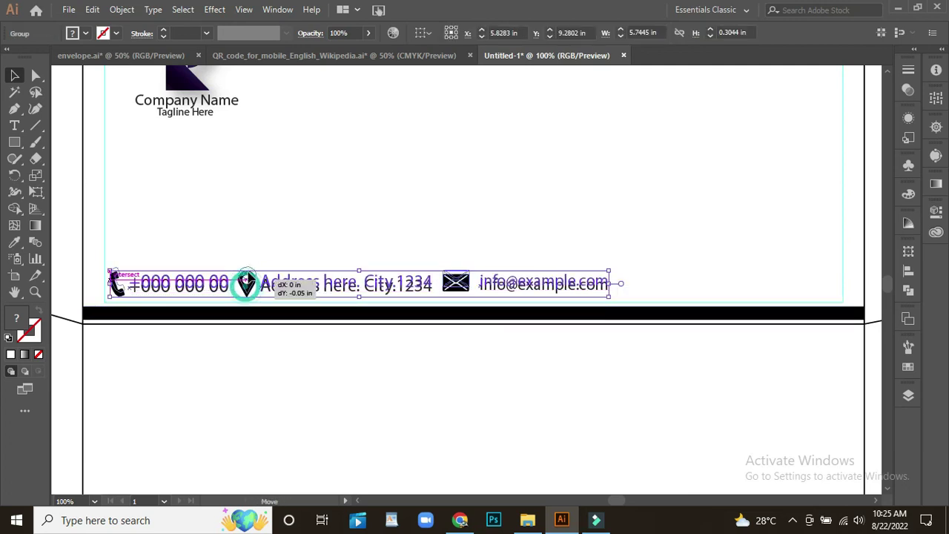
left_click(319, 220)
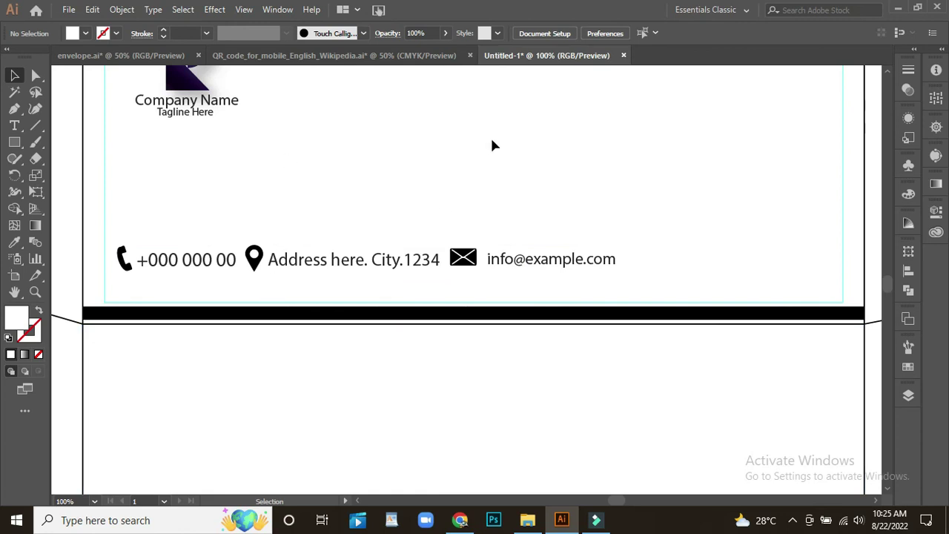
left_click(419, 315)
Step: Duplicate the black band as a thin line just above it
mouse_move(434, 315)
left_mouse_down()
mouse_move(434, 302)
mouse_move(474, 299)
left_mouse_up()
left_click(490, 399)
left_click(464, 300)
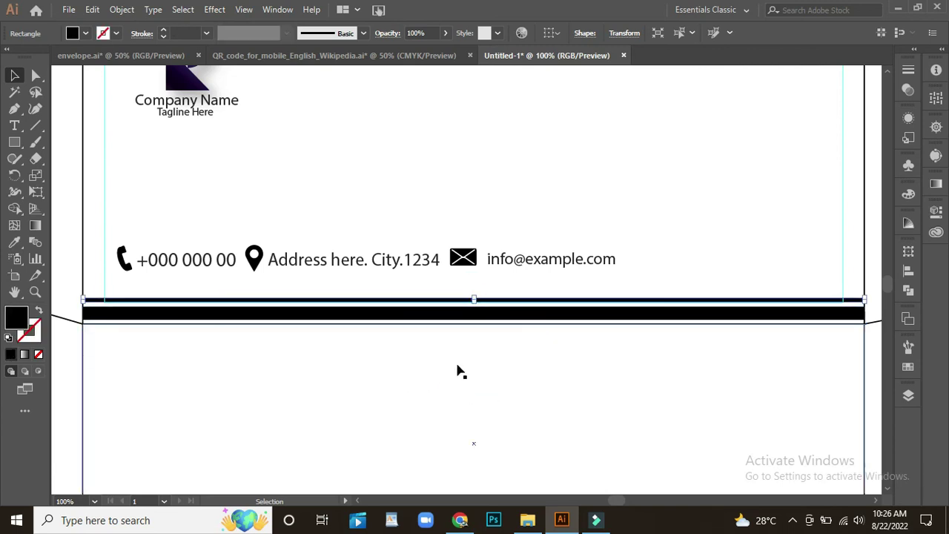
left_click(441, 314)
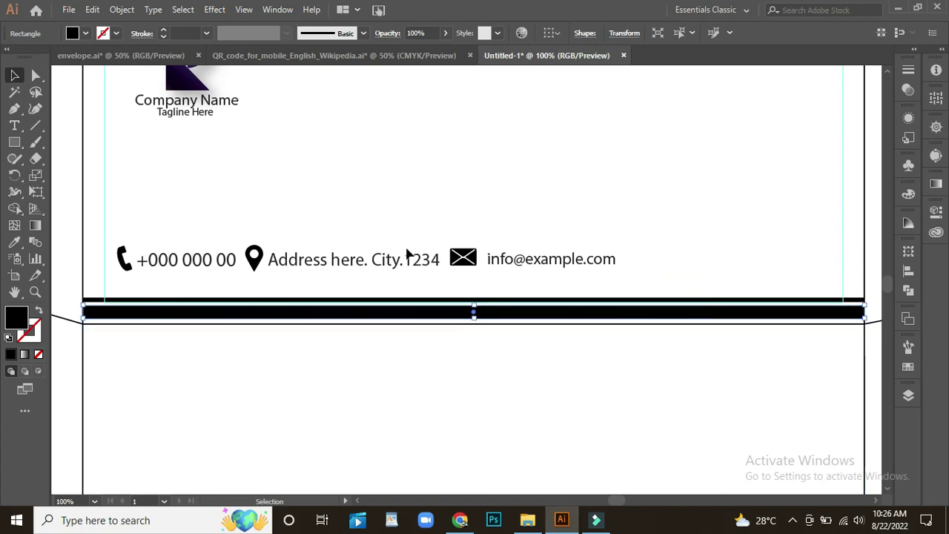
left_click(432, 301)
Step: Copy the thin line below the band and reposition the thick band between the lines
left_click_drag(433, 302, 432, 322)
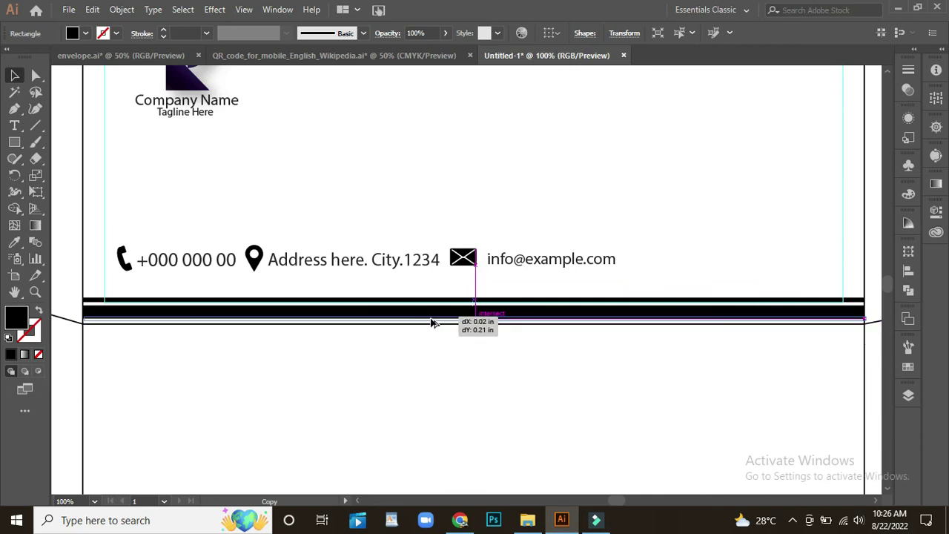
left_click_drag(432, 323, 435, 331)
left_click(441, 313)
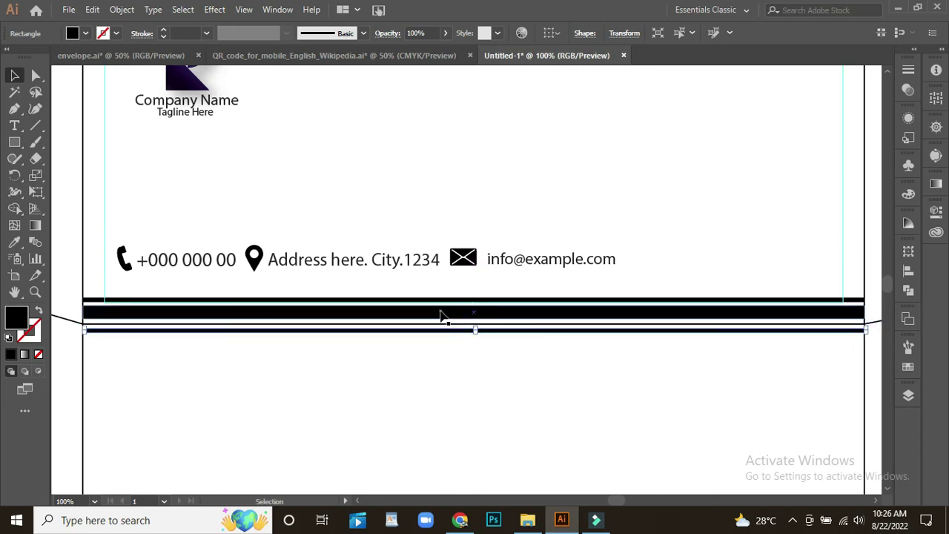
left_click_drag(474, 307, 484, 318)
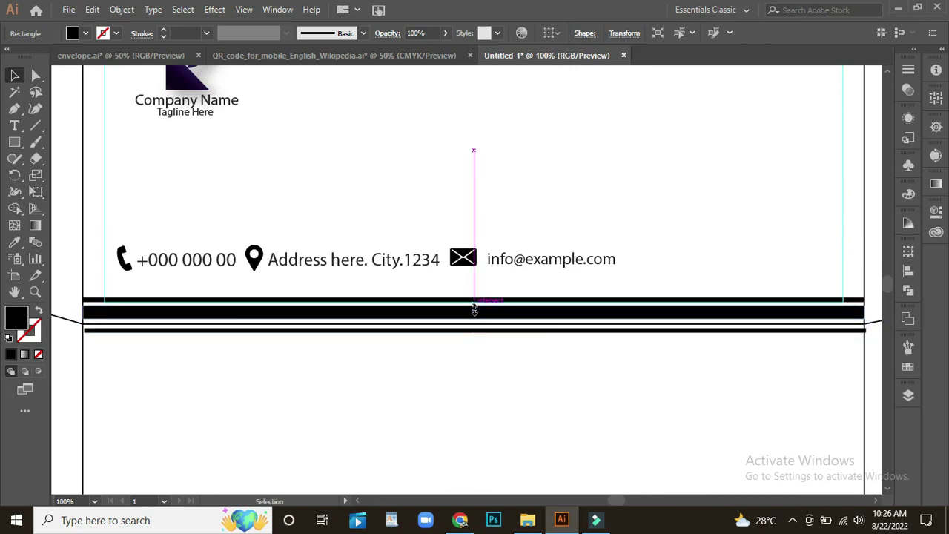
left_click_drag(476, 307, 474, 310)
key("ctrl+z")
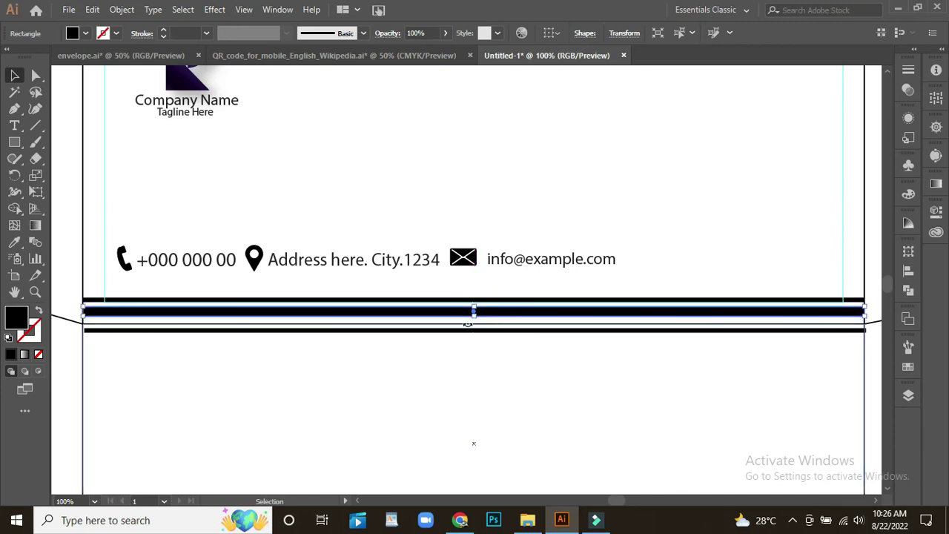
Step: Check the lower thin line, the thick band and the envelope body by selecting each
left_click(447, 331)
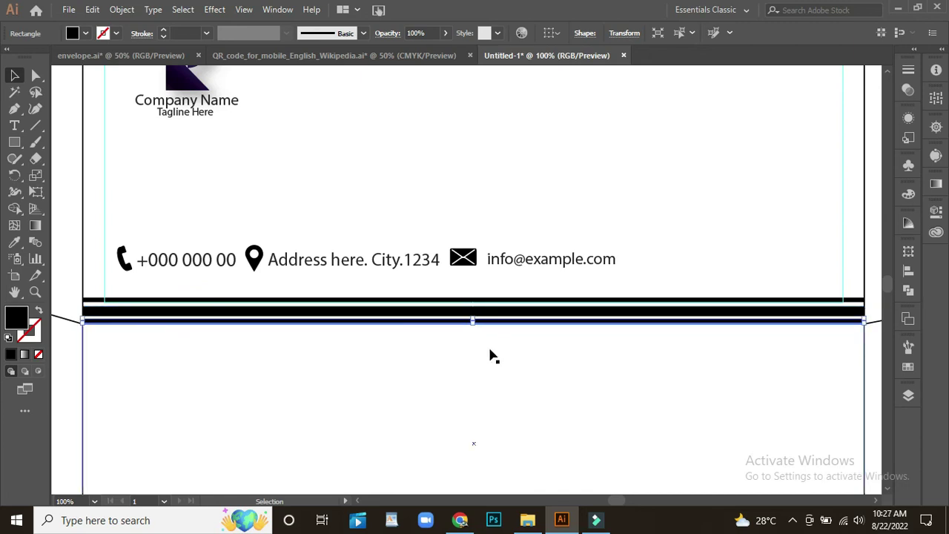
left_click(455, 311)
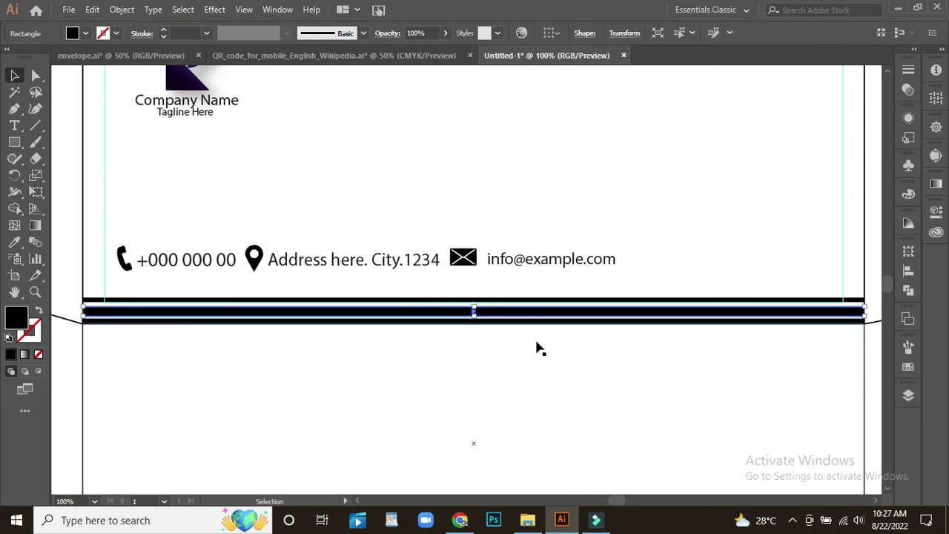
left_click(452, 320)
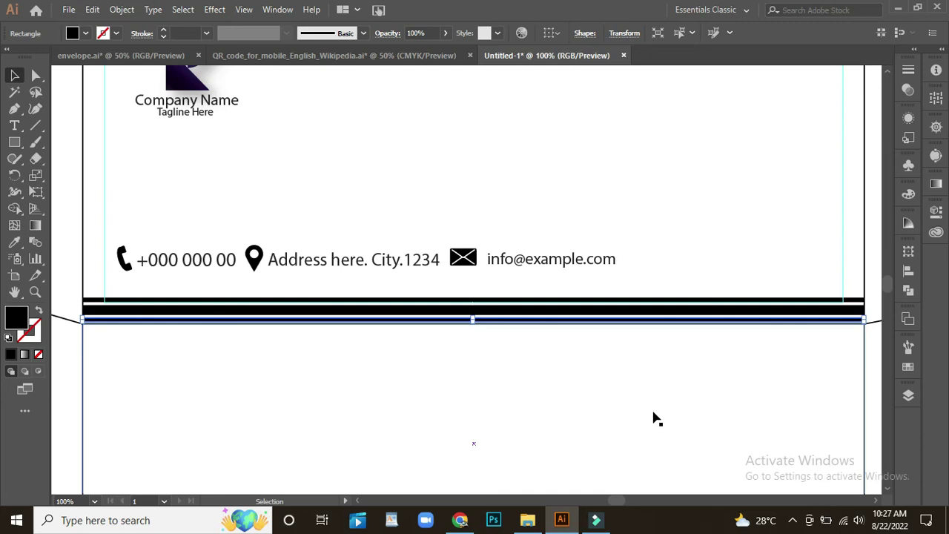
left_click(385, 417)
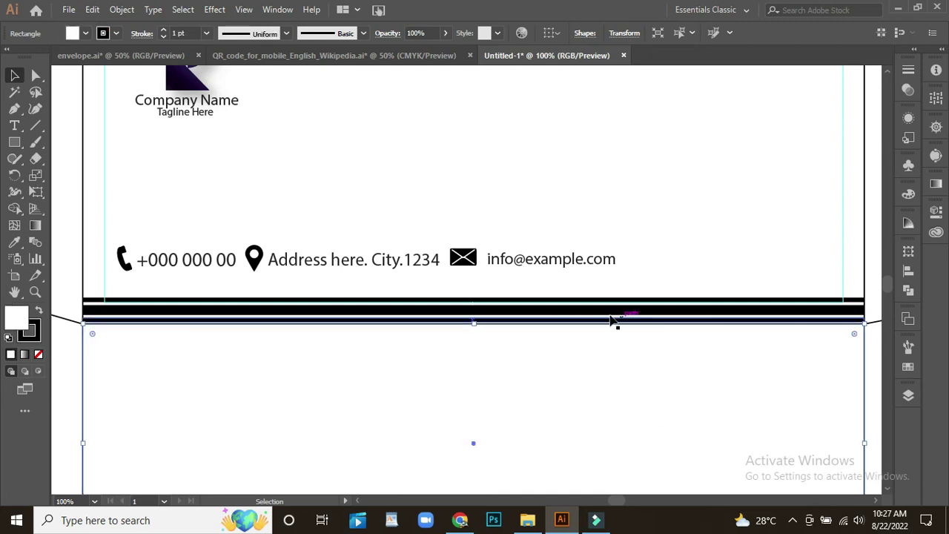
Step: Recolour the middle band with the top flap's blue using the Eyedropper
left_click(332, 307)
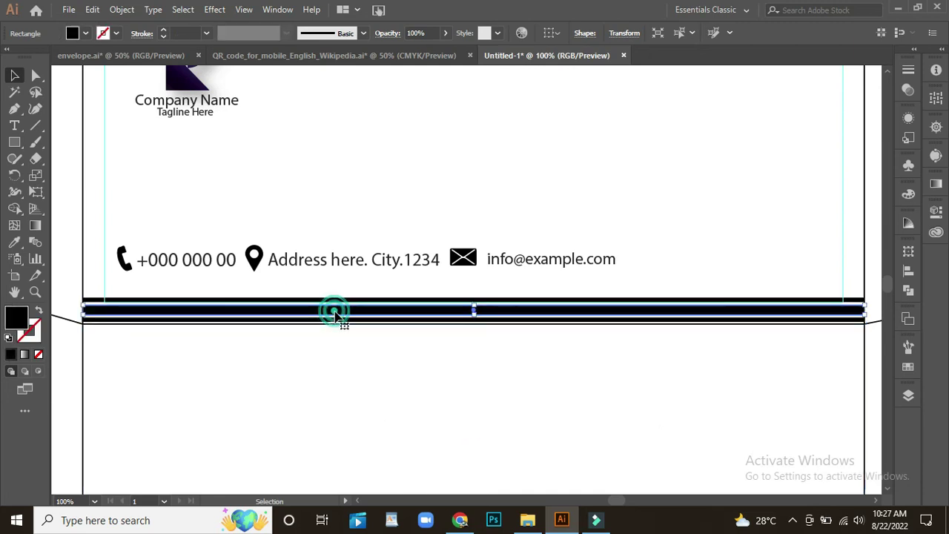
left_click(15, 242)
scroll(394, 170, "up", 5)
left_click(393, 170)
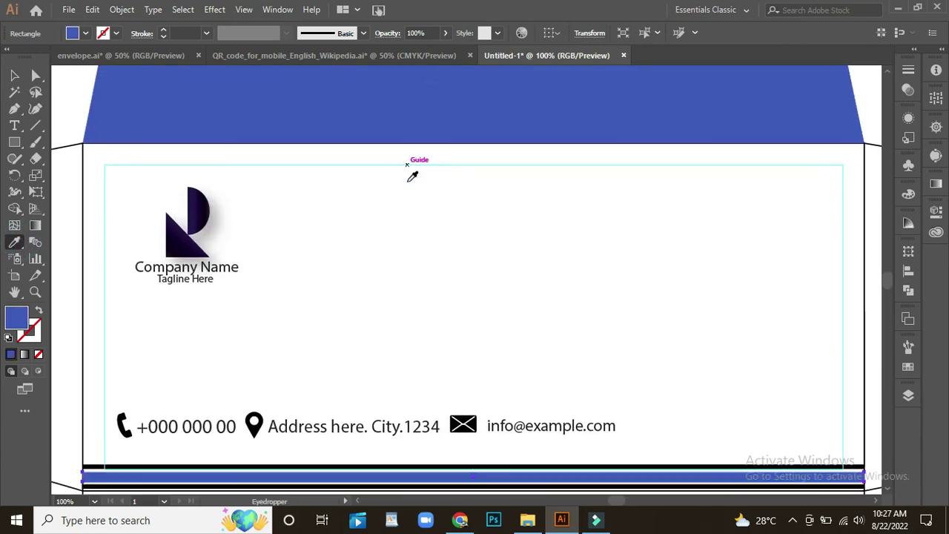
scroll(411, 173, "down", 5)
key("v")
Step: Check the envelope body and top rectangle, then zoom out to view the whole envelope
left_click(358, 388)
scroll(460, 439, "up", 1)
left_click(835, 213)
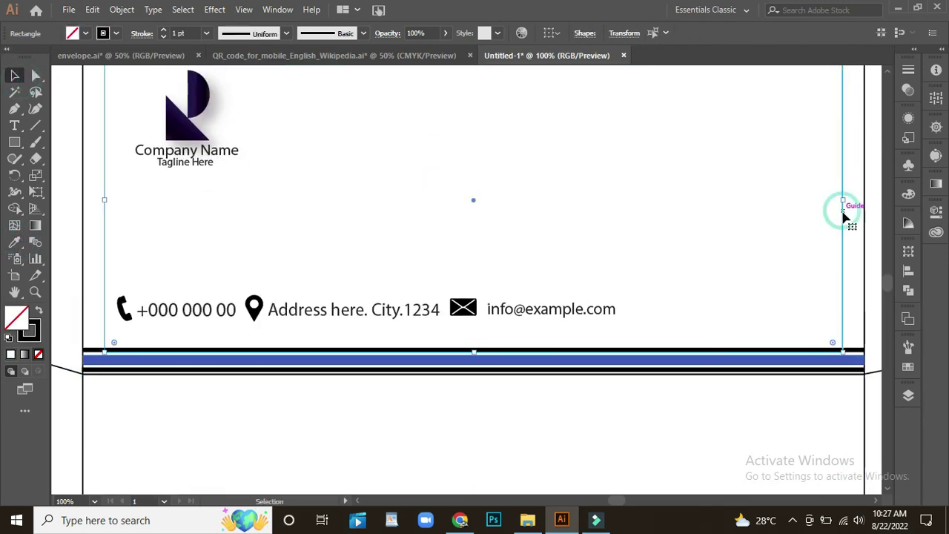
left_click(848, 216)
scroll(519, 234, "down", 2)
scroll(535, 232, "up", 5)
scroll(539, 230, "down", 3)
scroll(541, 230, "down", 4)
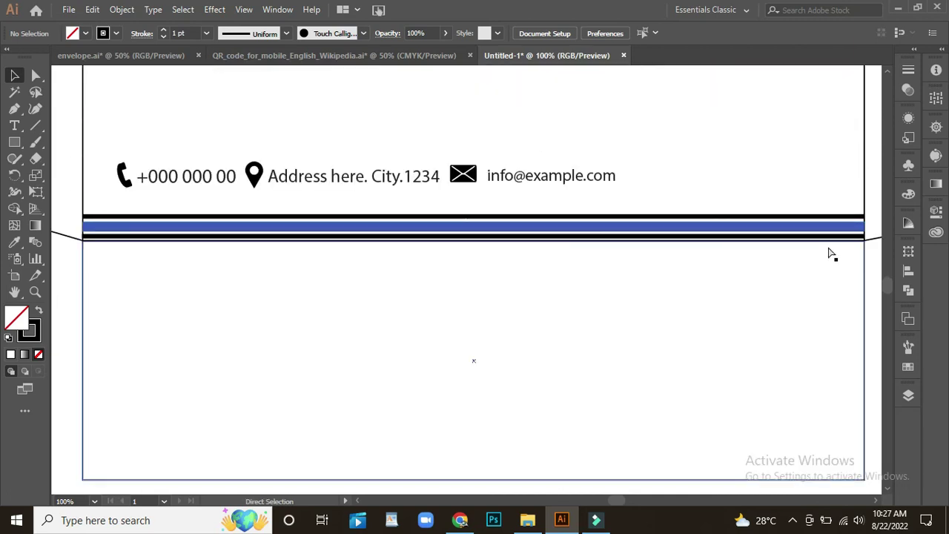
key("ctrl+minus")
key("ctrl+minus")
scroll(772, 304, "up", 3)
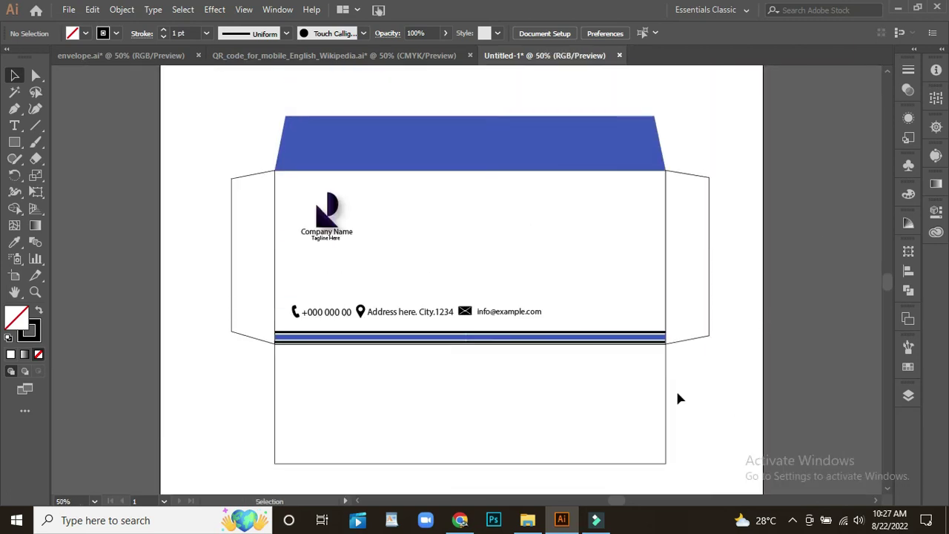
Step: Nudge the contact-info group slightly down and left
scroll(444, 281, "down", 1)
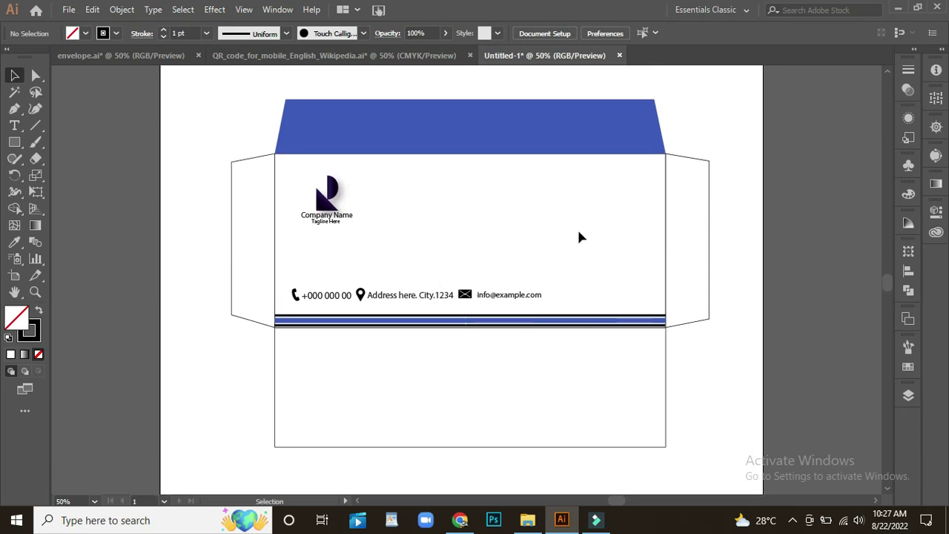
left_click(327, 295)
key("Down")
key("Down")
key("Down")
key("Down")
key("Down")
key("Down")
key("Down")
key("Down")
key("Down")
key("Down")
key("Down")
key("Down")
key("Left")
key("Left")
key("Left")
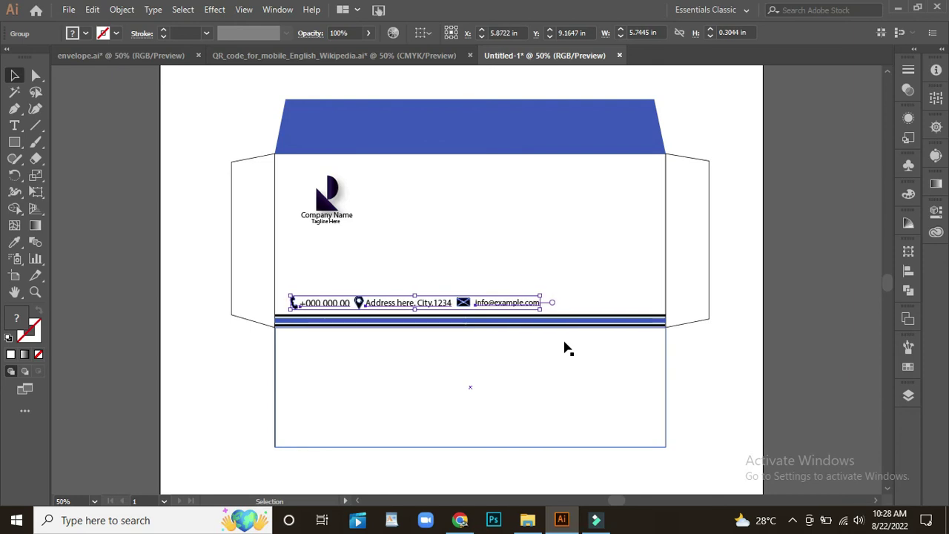
key("Down")
key("Down")
key("Down")
key("Down")
key("Down")
key("Down")
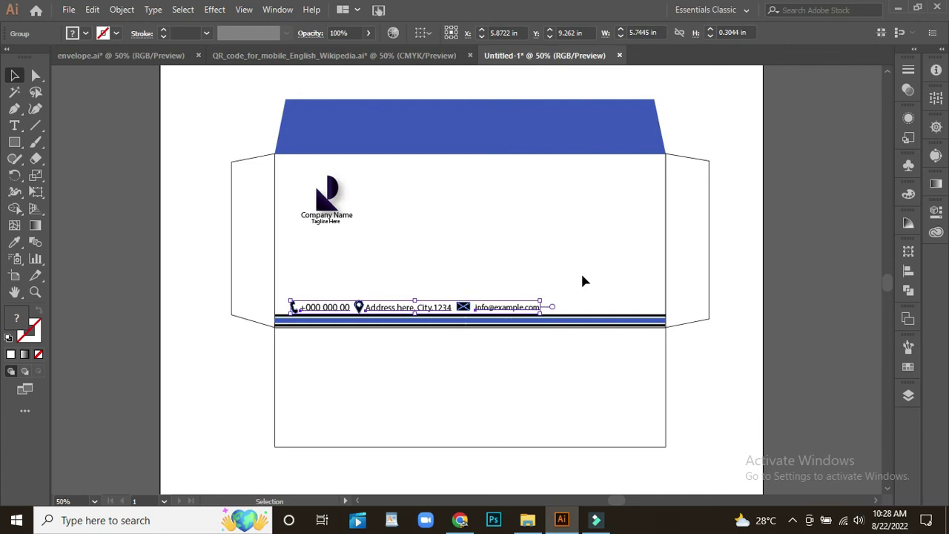
Step: Fill the bottom flap rectangle with the blue colour sample
left_click(417, 364)
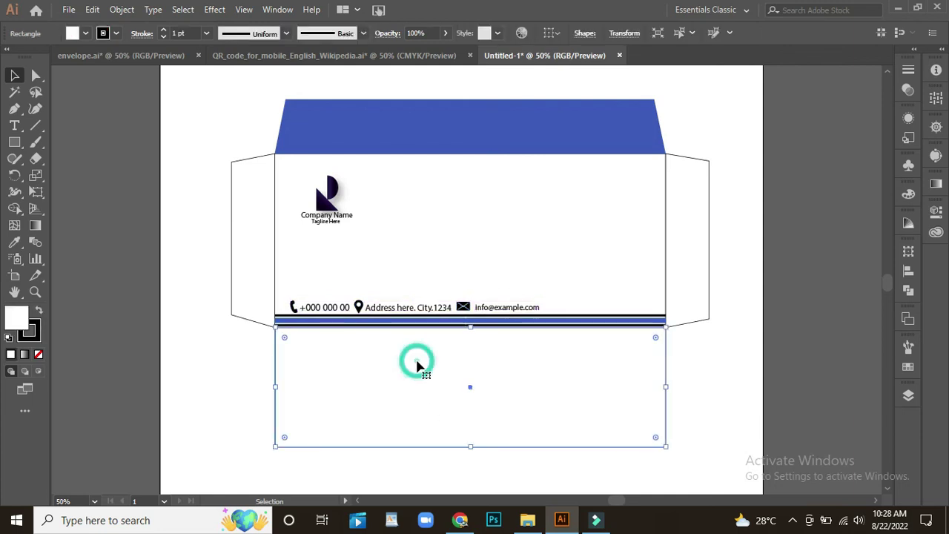
key("space")
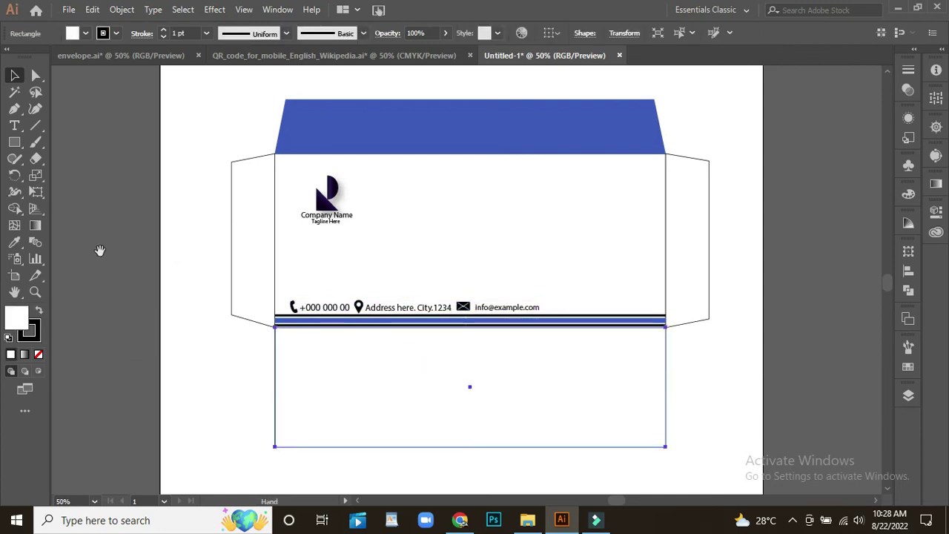
mouse_move(108, 253)
left_mouse_down()
mouse_move(242, 256)
mouse_move(218, 253)
left_mouse_up()
key("i")
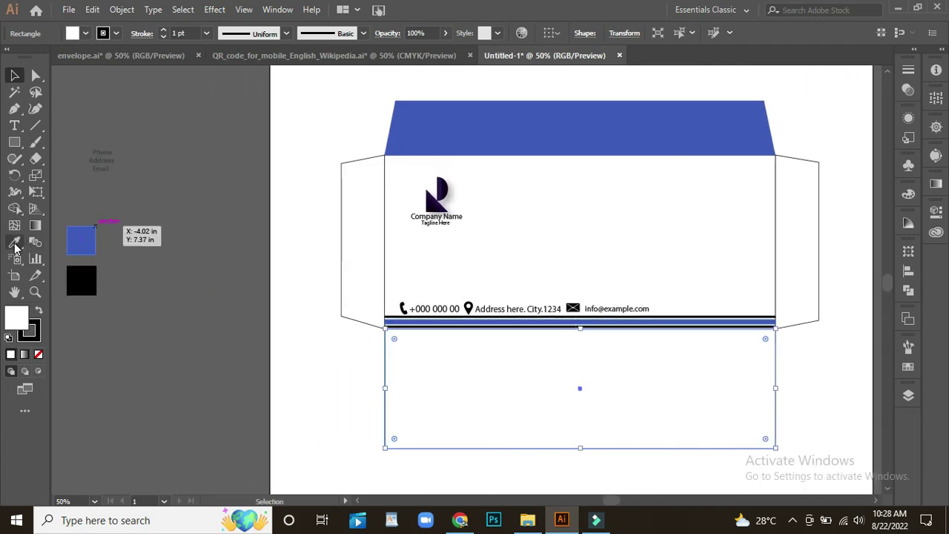
left_click(87, 245)
left_click_drag(333, 376, 240, 367)
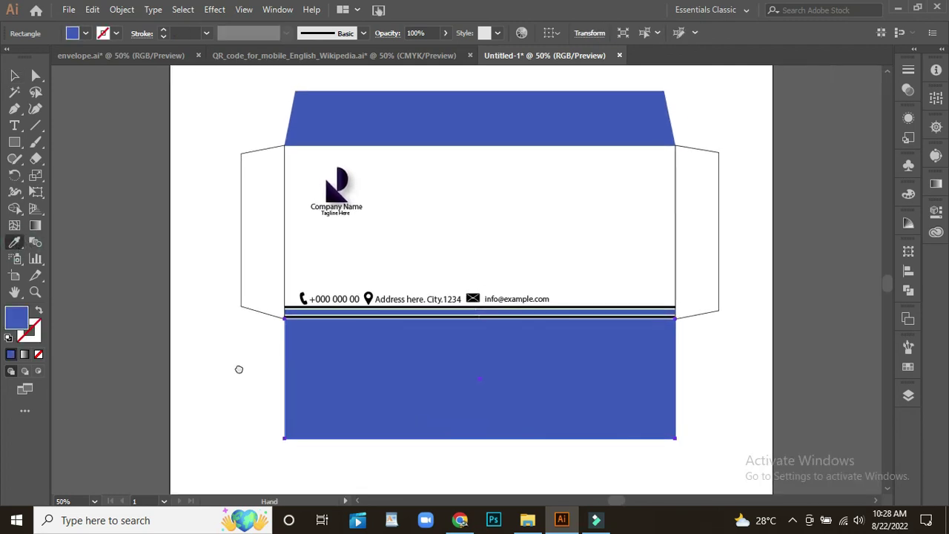
left_click(11, 72)
left_click(219, 348)
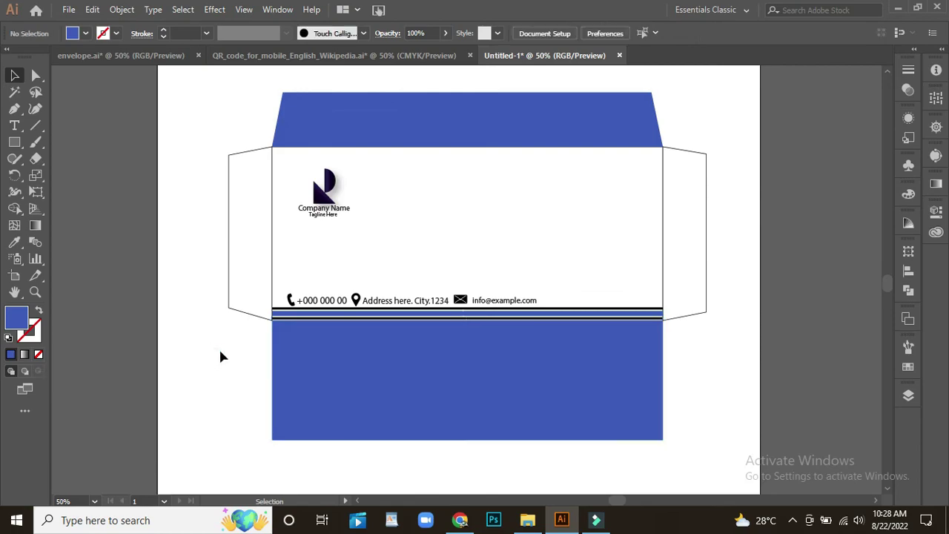